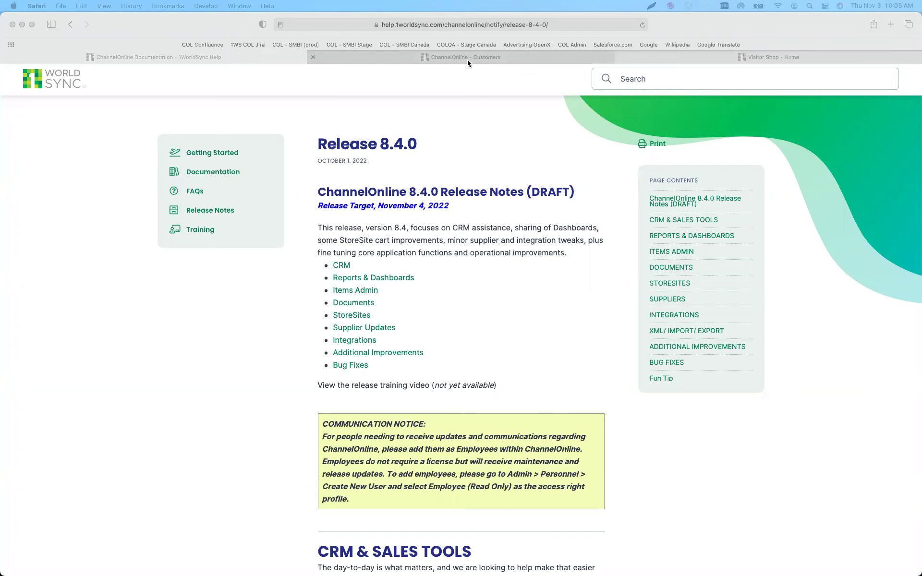
# - From the Customers tab, go through Admin Main to Reports > Sales
pyautogui.click(466, 59)
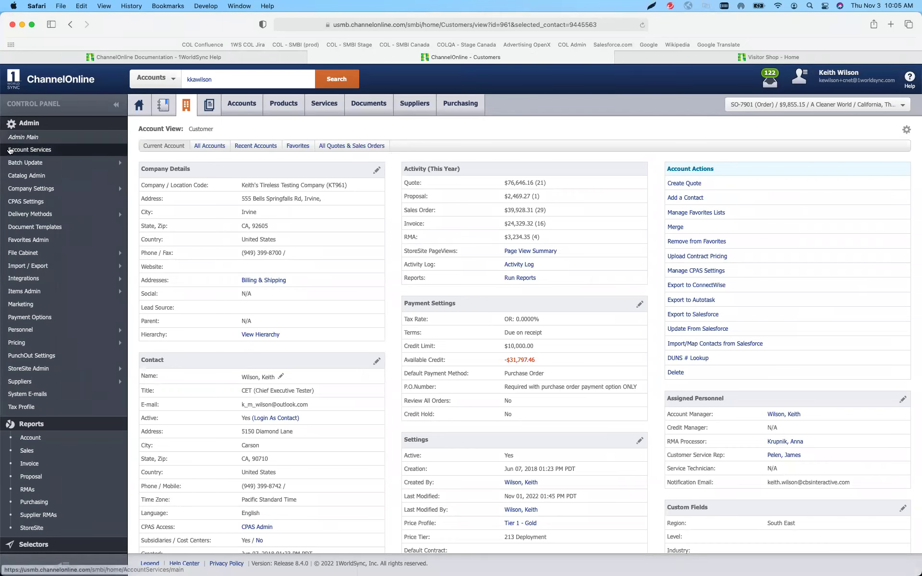
pyautogui.click(38, 137)
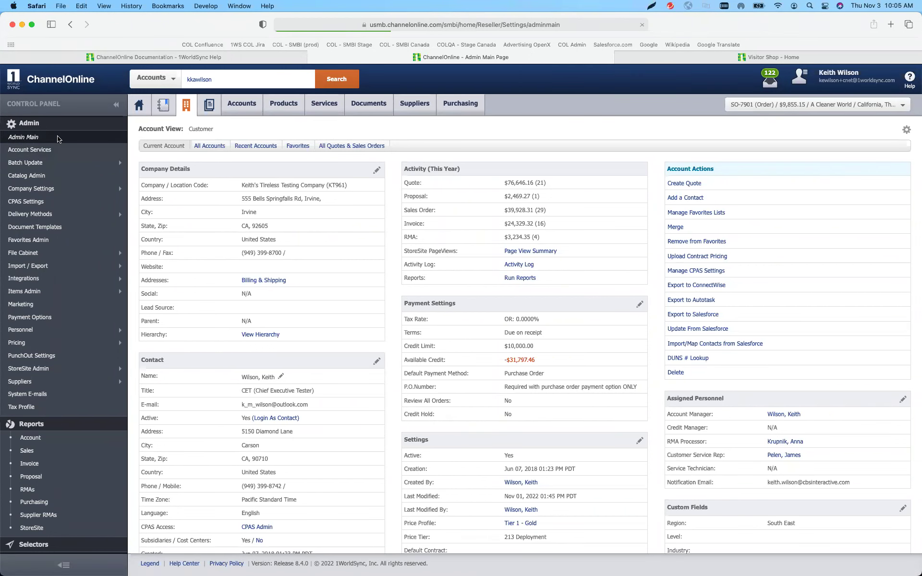
pyautogui.click(51, 124)
pyautogui.click(27, 164)
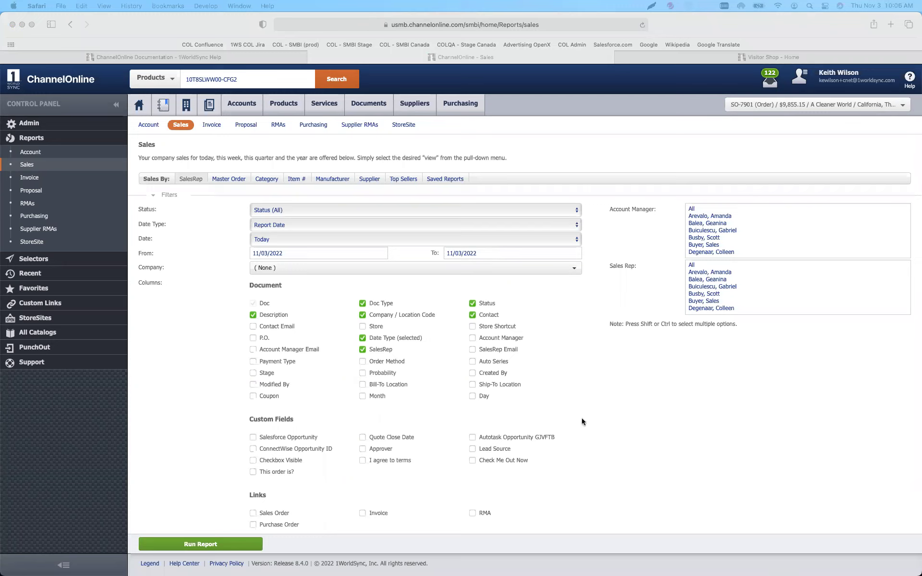
# - Tick the Contact Email, Store and Store Shortcut document columns on the Sales report
pyautogui.click(361, 326)
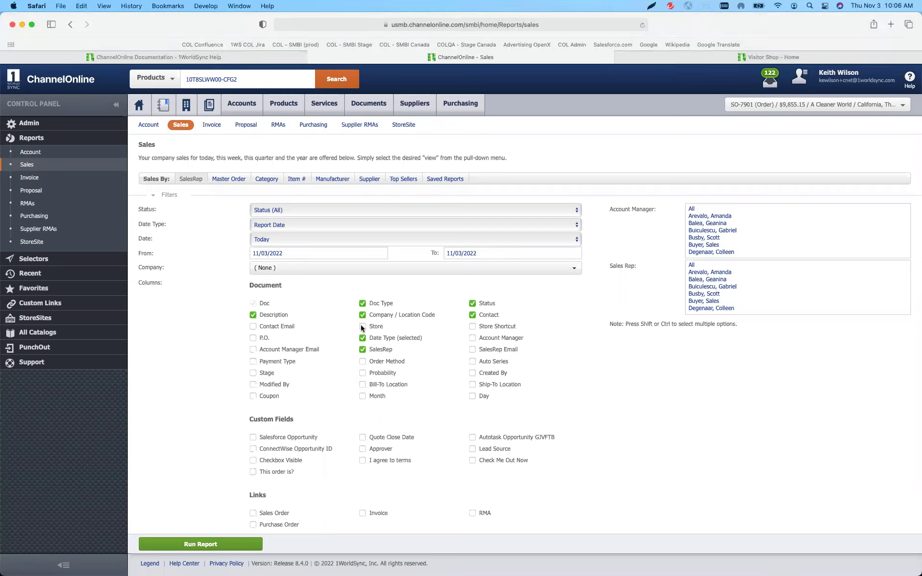
pyautogui.click(361, 327)
pyautogui.click(472, 326)
pyautogui.click(252, 326)
pyautogui.moveTo(243, 325)
pyautogui.mouseDown()
pyautogui.moveTo(532, 328)
pyautogui.moveTo(236, 327)
pyautogui.moveTo(249, 327)
pyautogui.mouseUp()
pyautogui.click(534, 328)
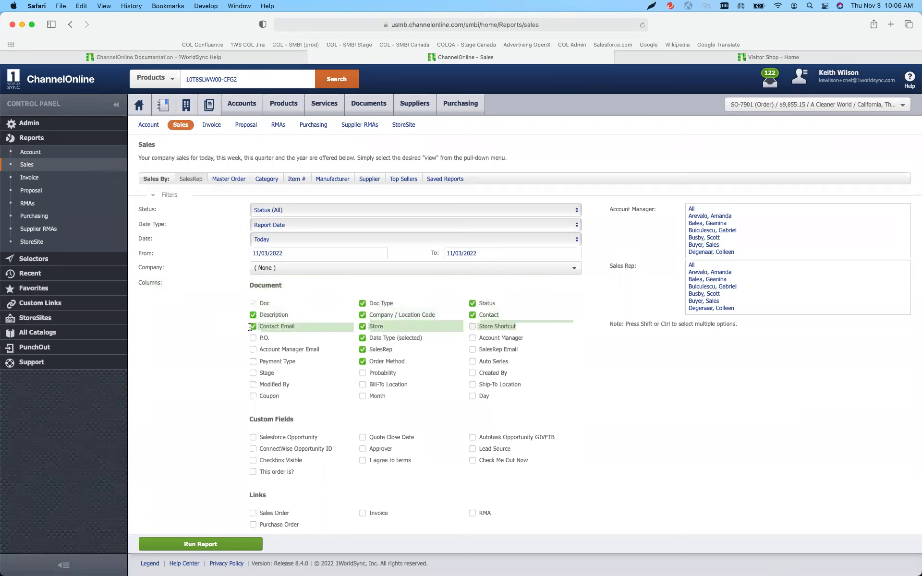
pyautogui.click(473, 328)
# - Set the Sales report Date filter to Last 6 Months (05/07/2022 to 11/03/2022)
pyautogui.click(309, 224)
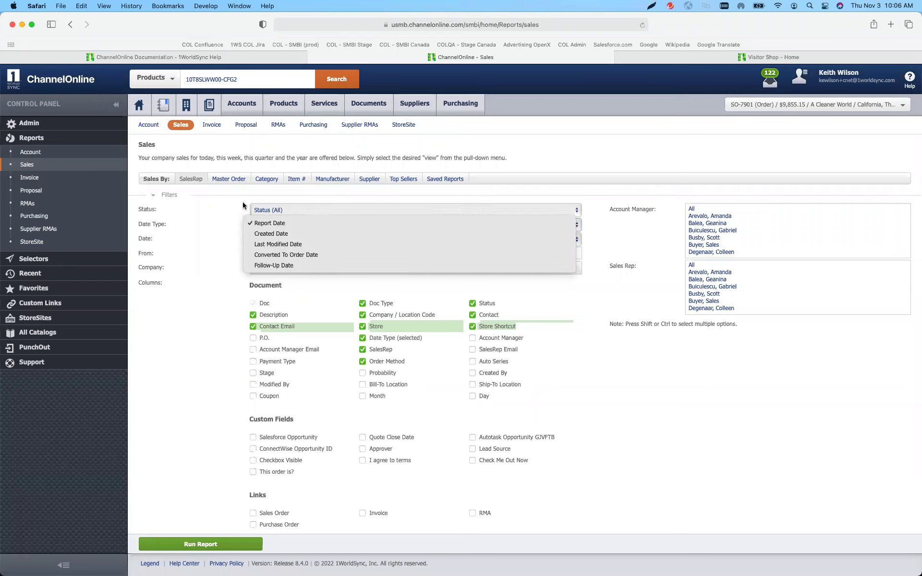
pyautogui.click(243, 206)
pyautogui.click(301, 240)
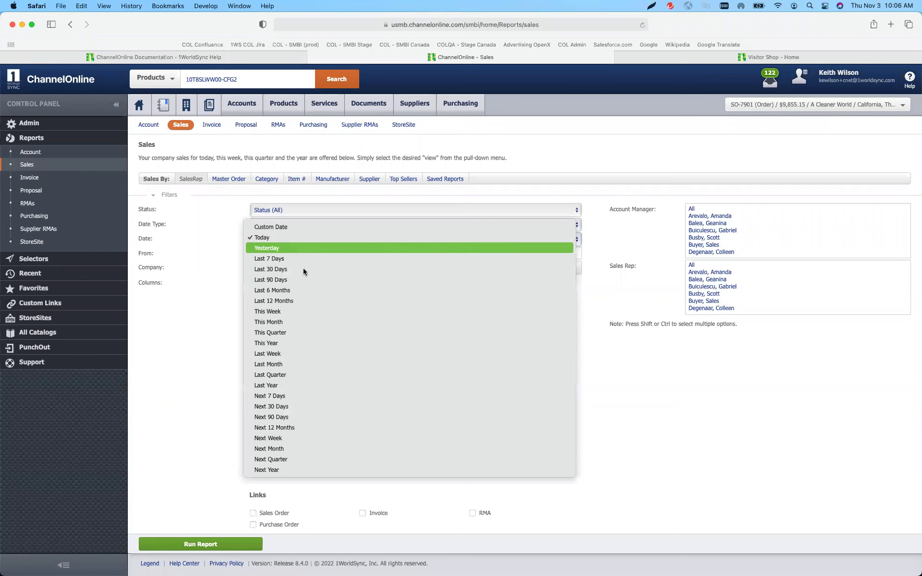
pyautogui.click(304, 289)
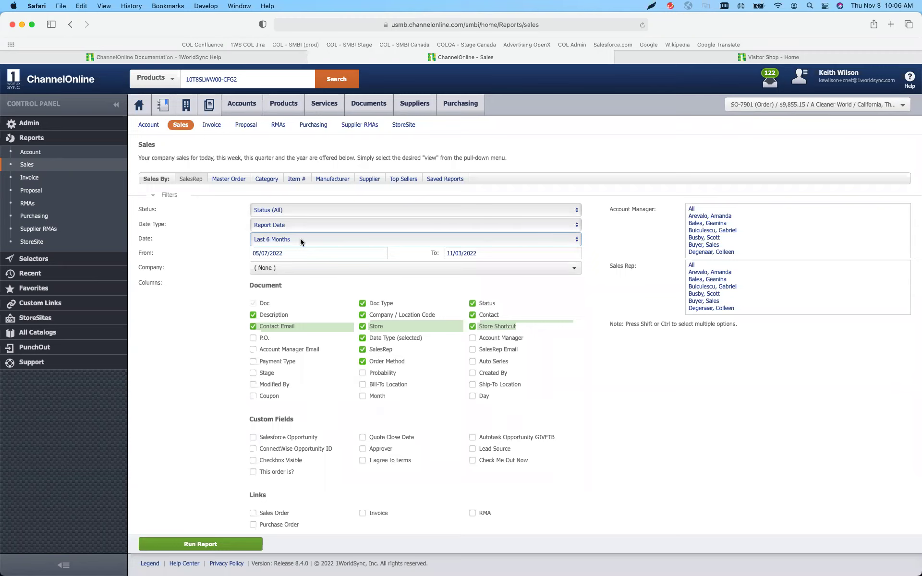
pyautogui.scroll(-3, 214, 433)
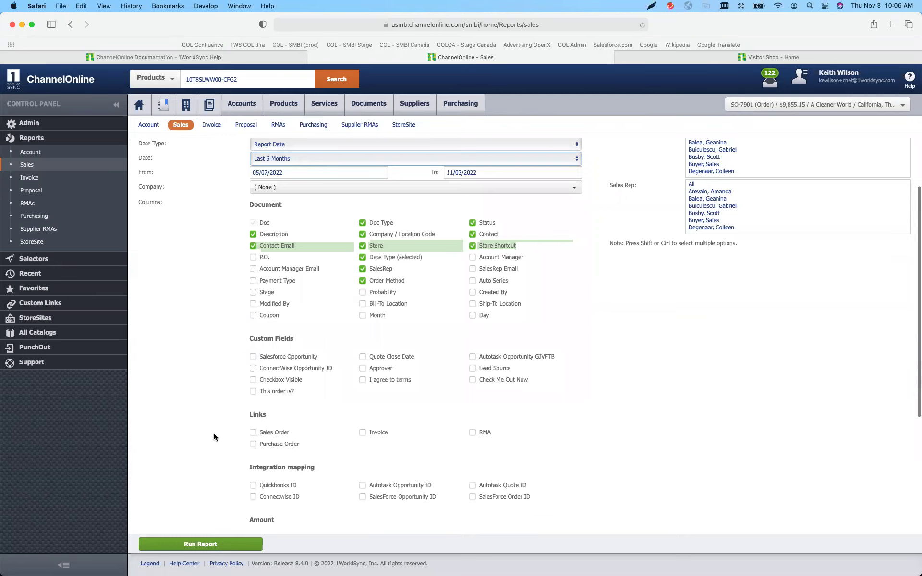
pyautogui.scroll(3, 214, 433)
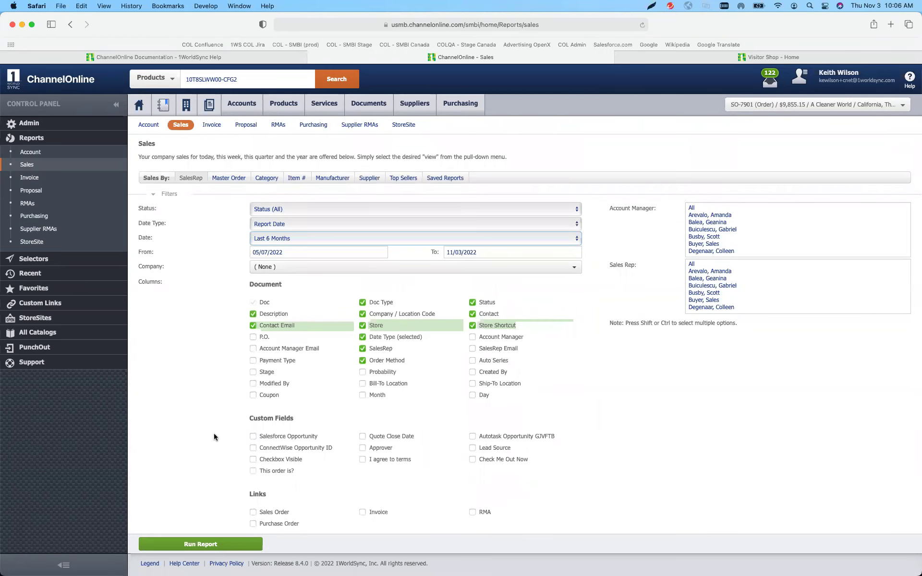
# - Run the Sales report and sort its results by Contact Email, then Store Shortcut
pyautogui.click(198, 546)
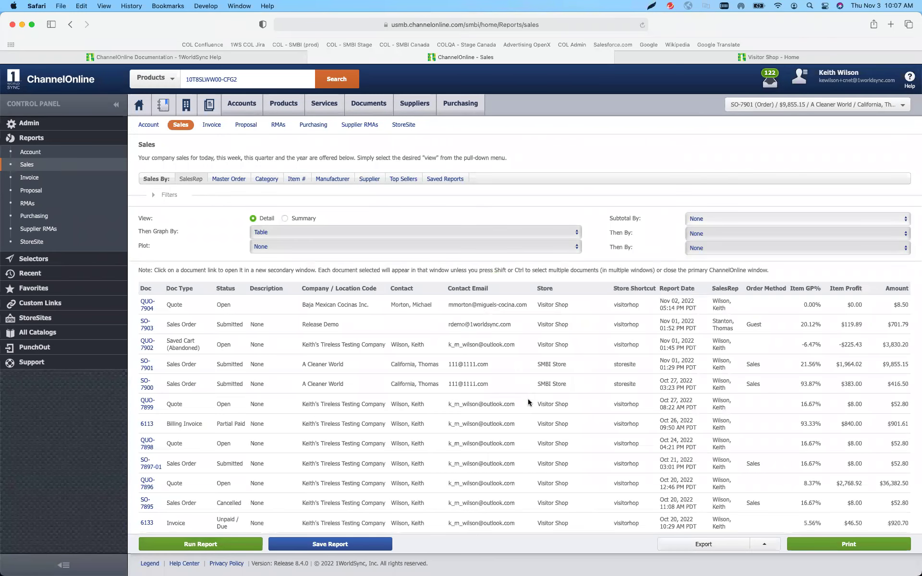
pyautogui.click(469, 289)
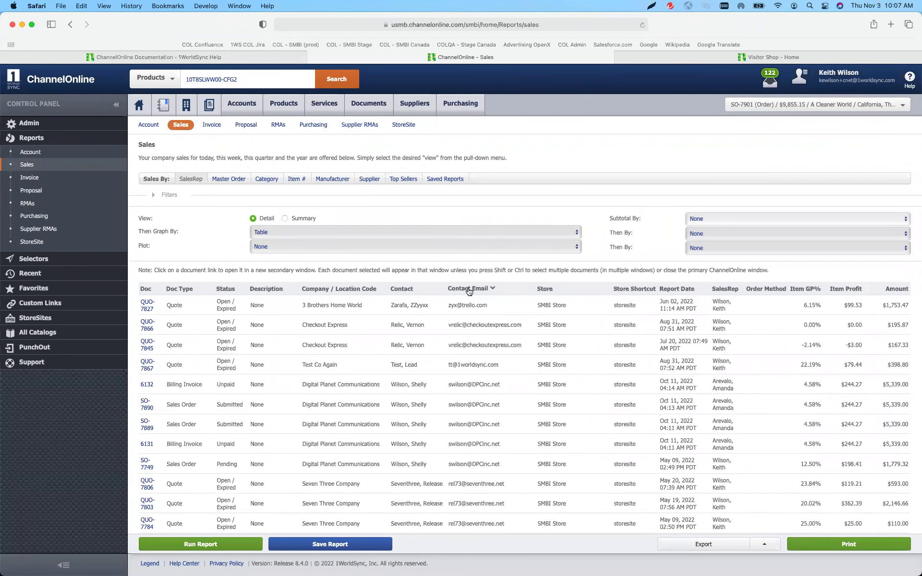
pyautogui.click(628, 289)
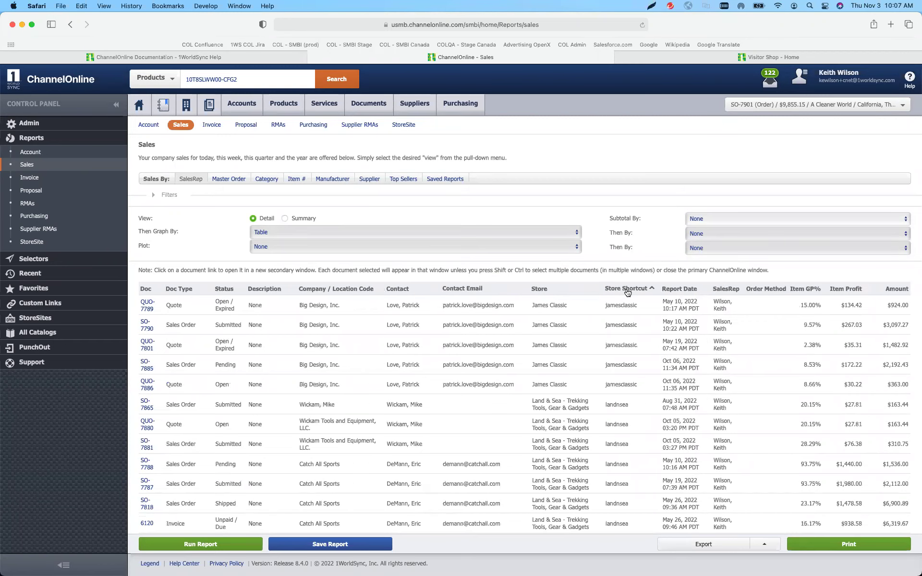
pyautogui.scroll(-1, 628, 336)
pyautogui.scroll(-10, 629, 353)
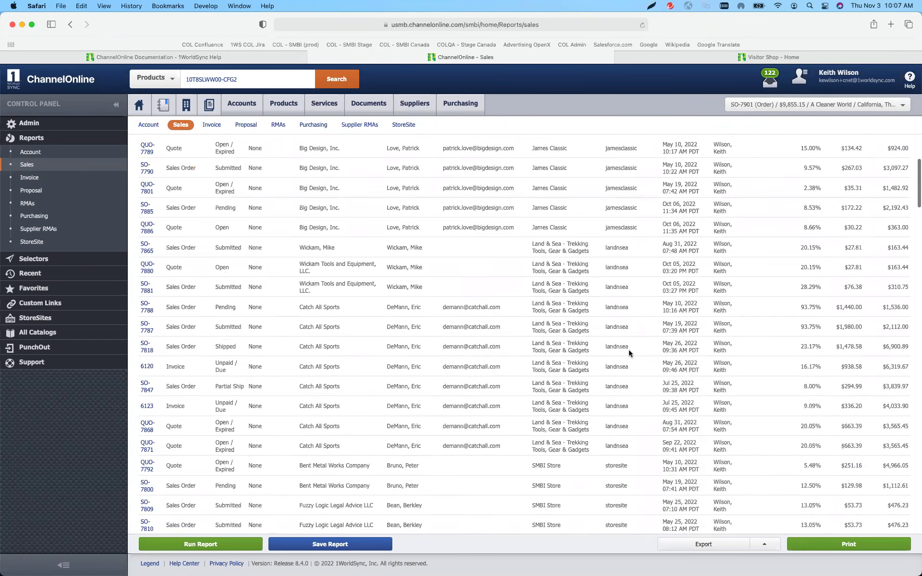
pyautogui.scroll(-10, 629, 353)
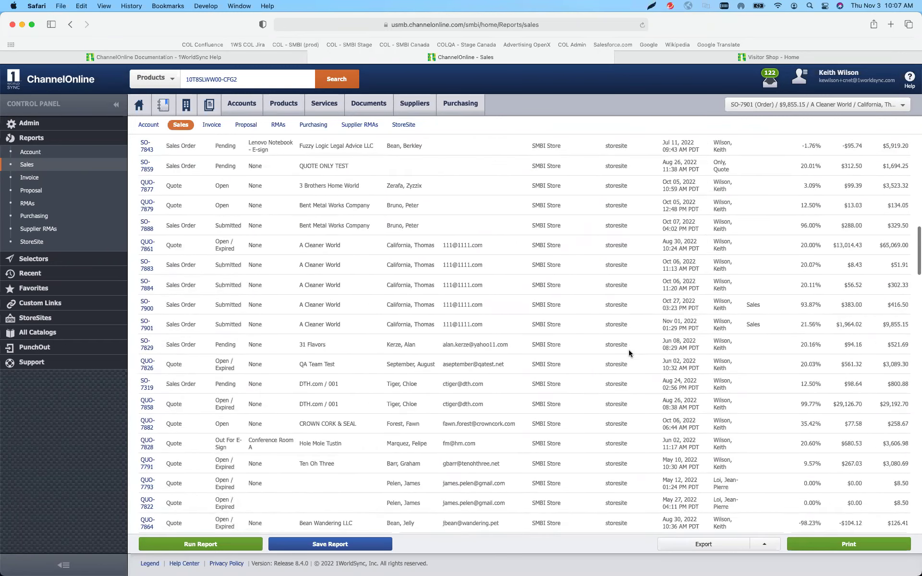
pyautogui.scroll(15, 629, 353)
pyautogui.scroll(10, 629, 354)
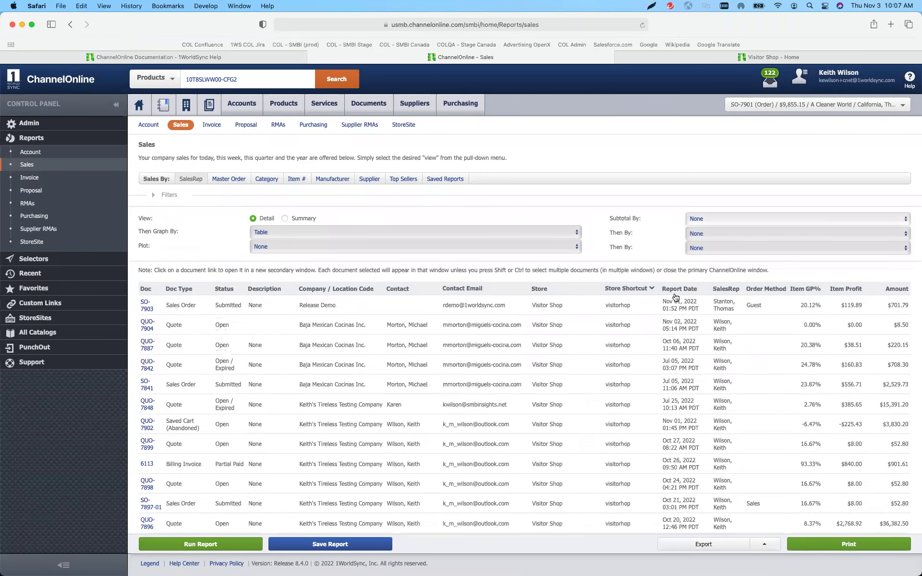
# - Sort the results by Store descending, then by Order Method descending
pyautogui.click(540, 295)
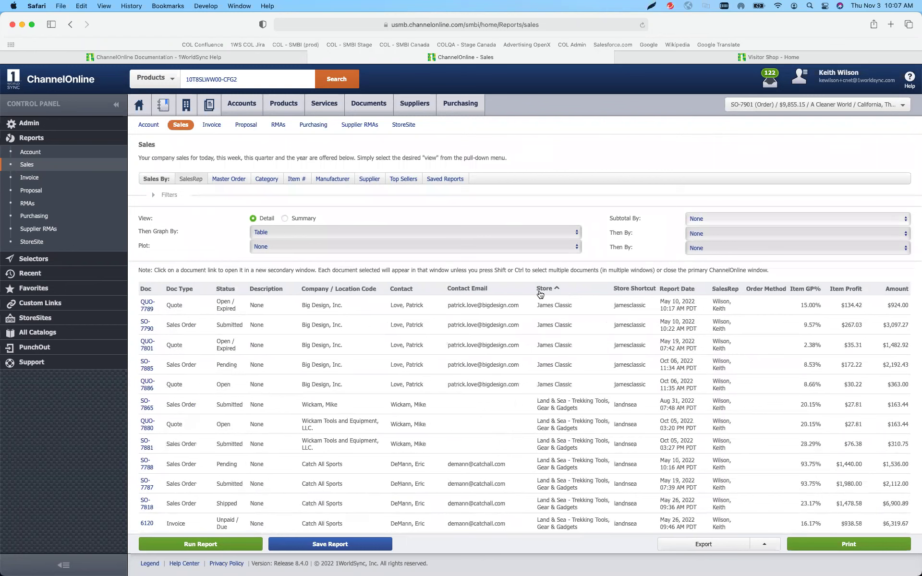
pyautogui.click(541, 295)
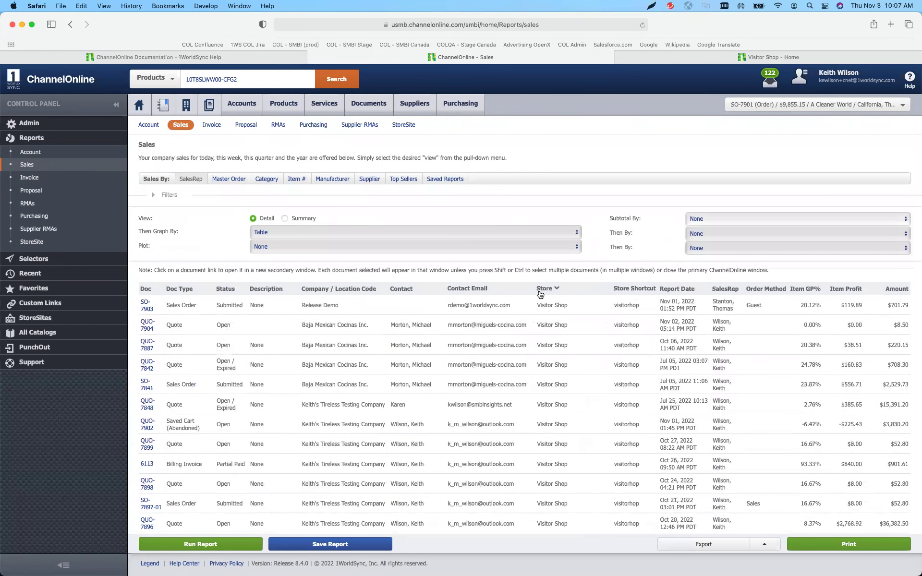
pyautogui.click(763, 291)
pyautogui.click(764, 291)
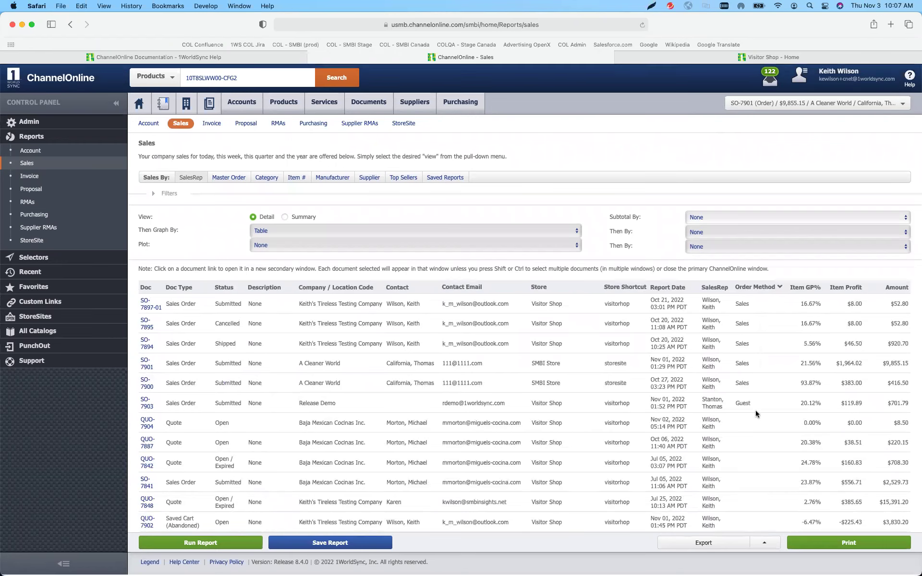
pyautogui.scroll(-2, 756, 412)
pyautogui.scroll(2, 756, 411)
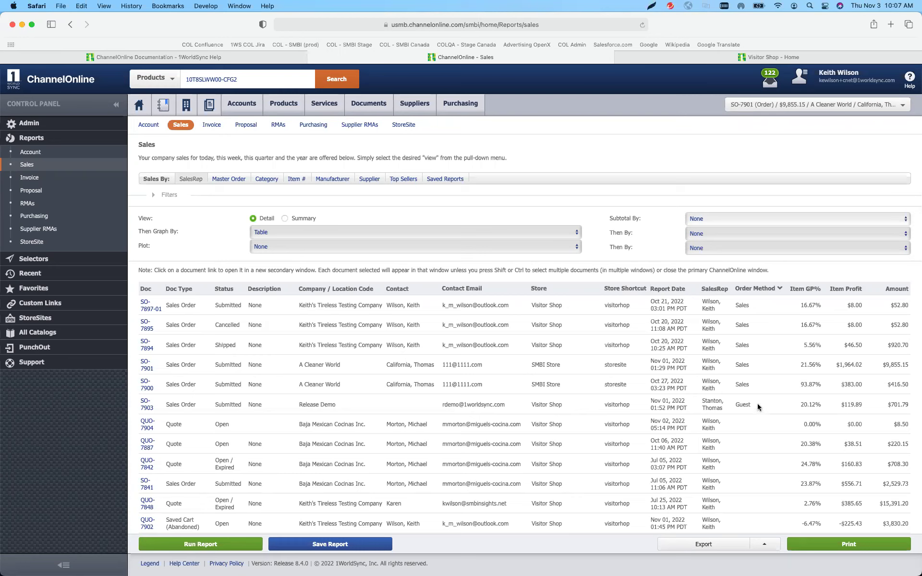
pyautogui.doubleClick(743, 405)
# - Expand the filters and bring up the Save Report dialog with its Report Name field active
pyautogui.click(172, 199)
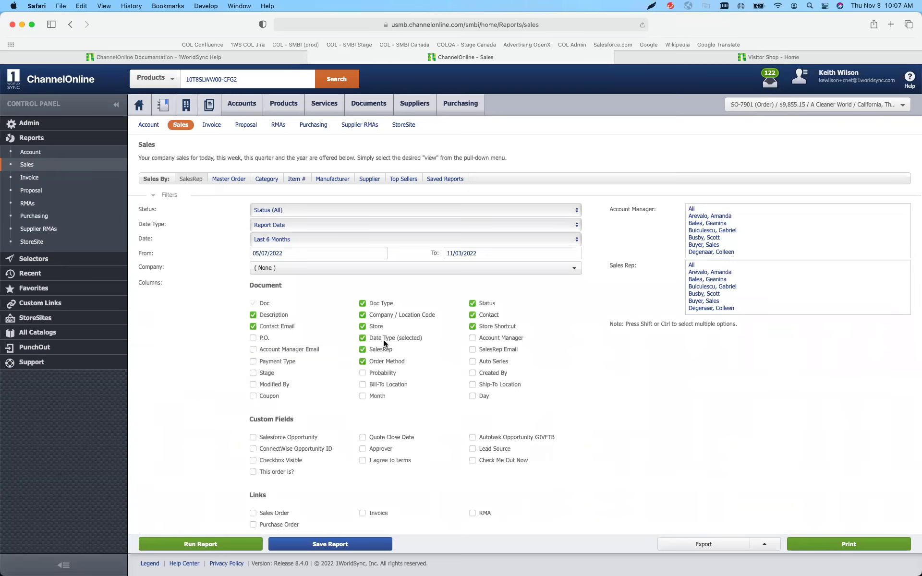
pyautogui.scroll(-3, 385, 340)
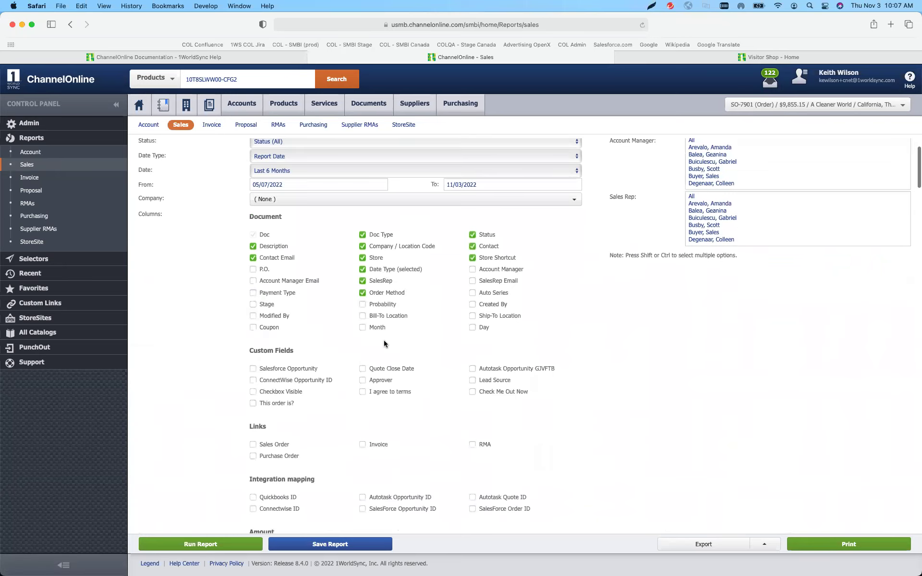
pyautogui.click(329, 544)
pyautogui.scroll(-4, 338, 507)
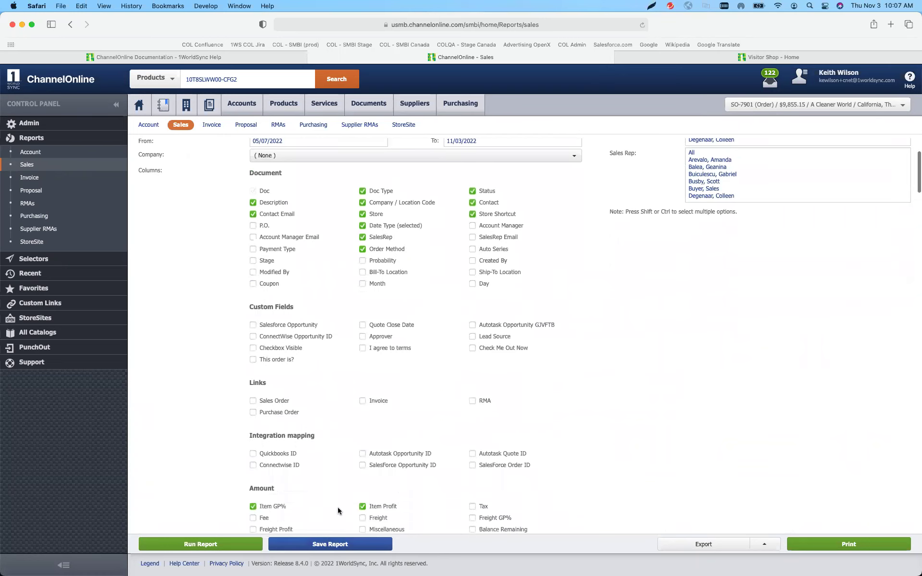
pyautogui.click(333, 125)
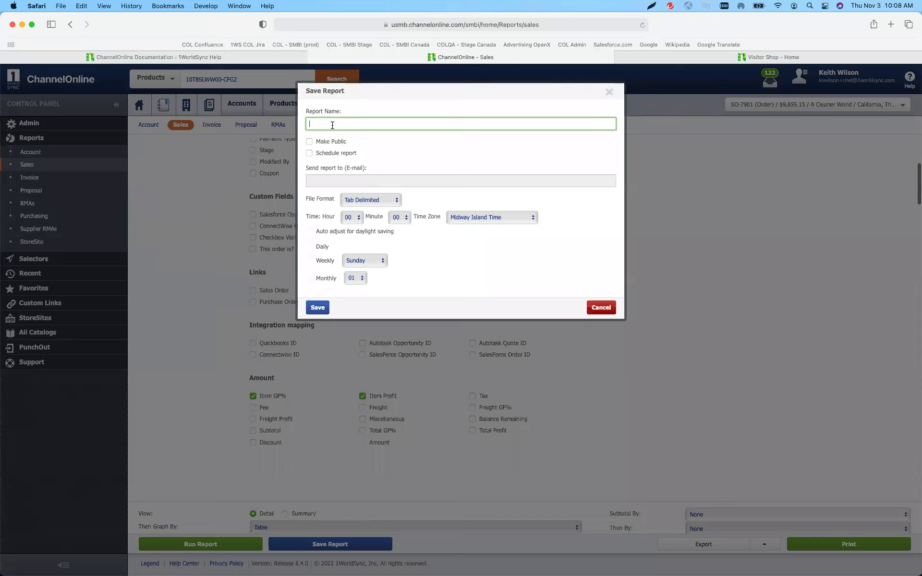
# - Save the report as 'New Fields', visible to everyone, with a Weekly delivery schedule
pyautogui.write('New Fields')
pyautogui.click(310, 142)
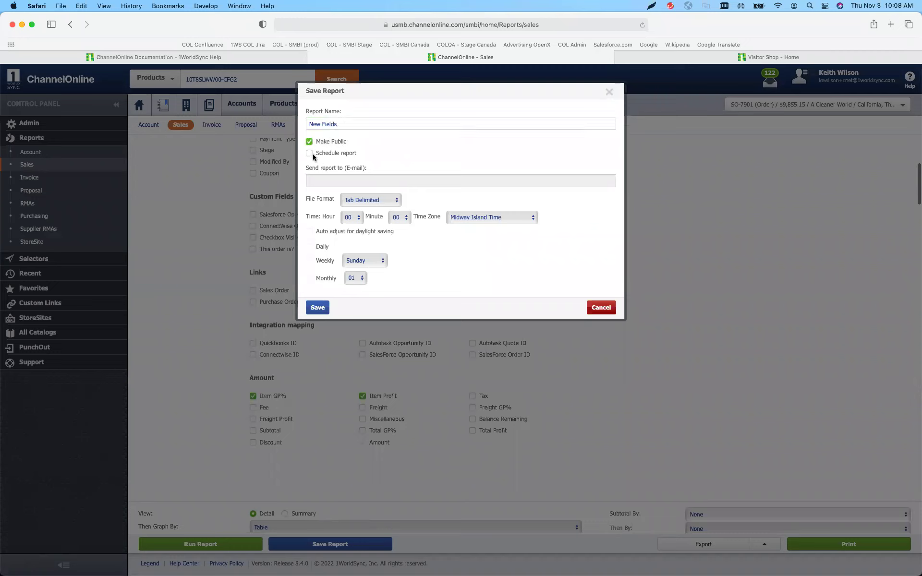
pyautogui.click(309, 154)
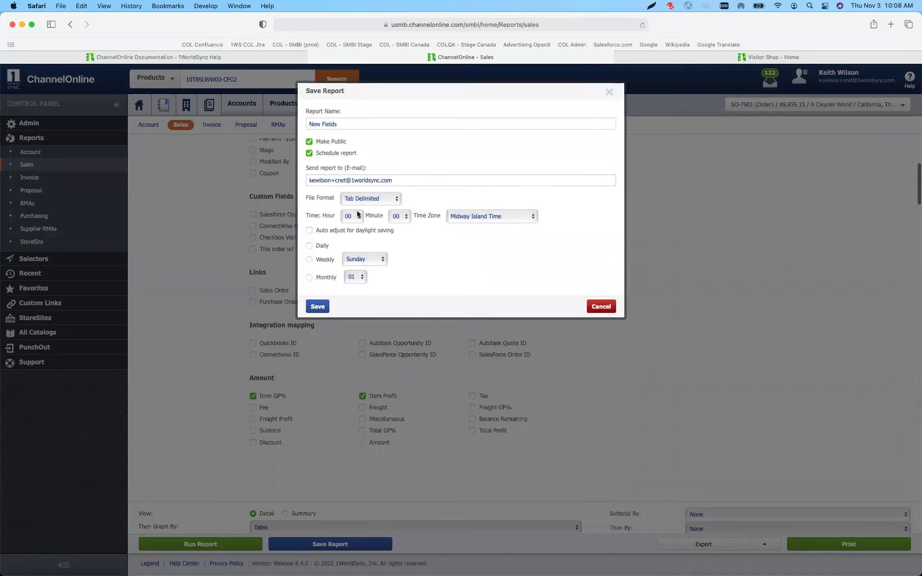
pyautogui.click(310, 246)
pyautogui.click(309, 260)
pyautogui.click(317, 307)
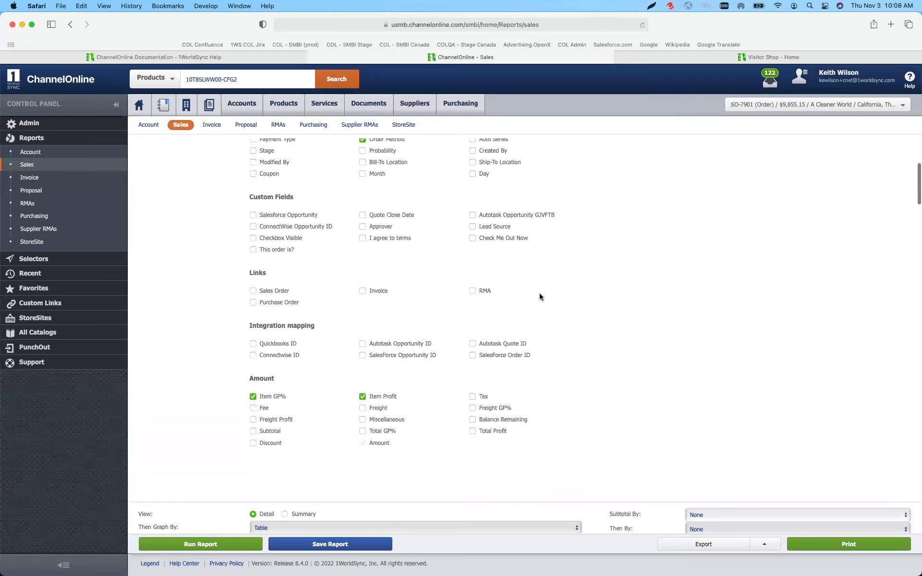
pyautogui.scroll(5, 540, 293)
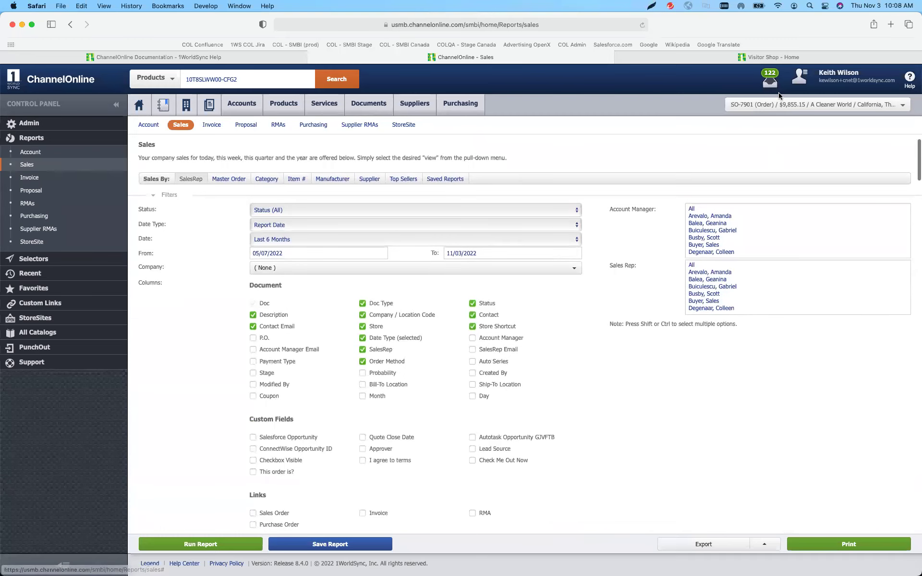
pyautogui.click(800, 77)
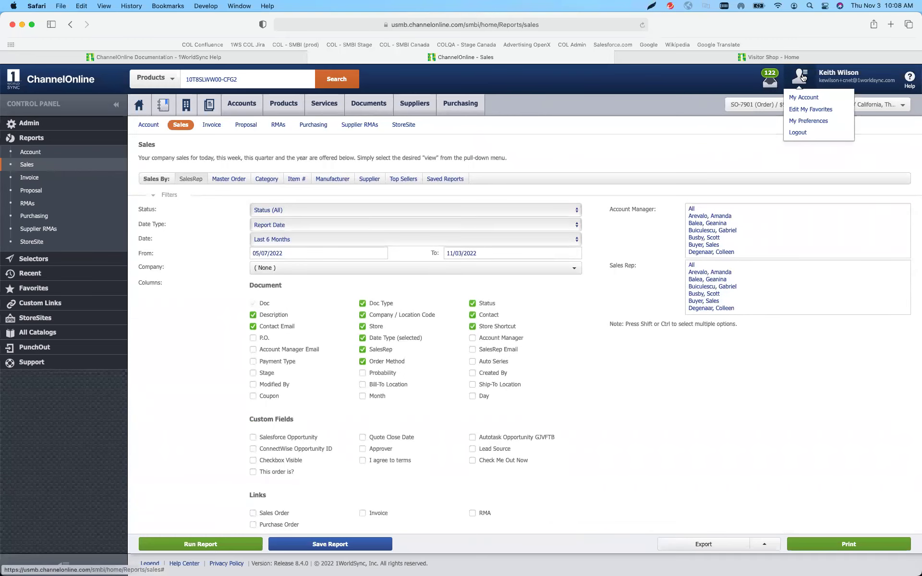
pyautogui.click(806, 120)
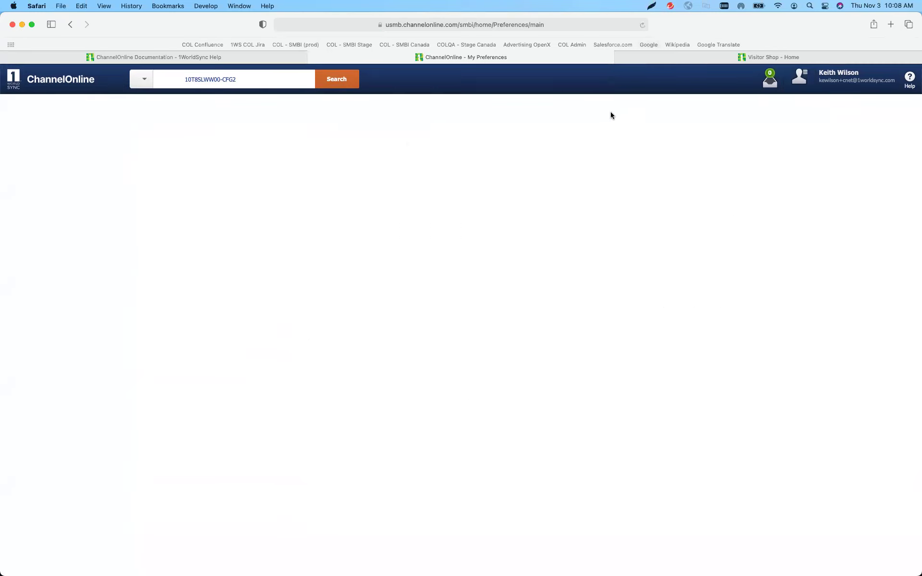
pyautogui.click(71, 29)
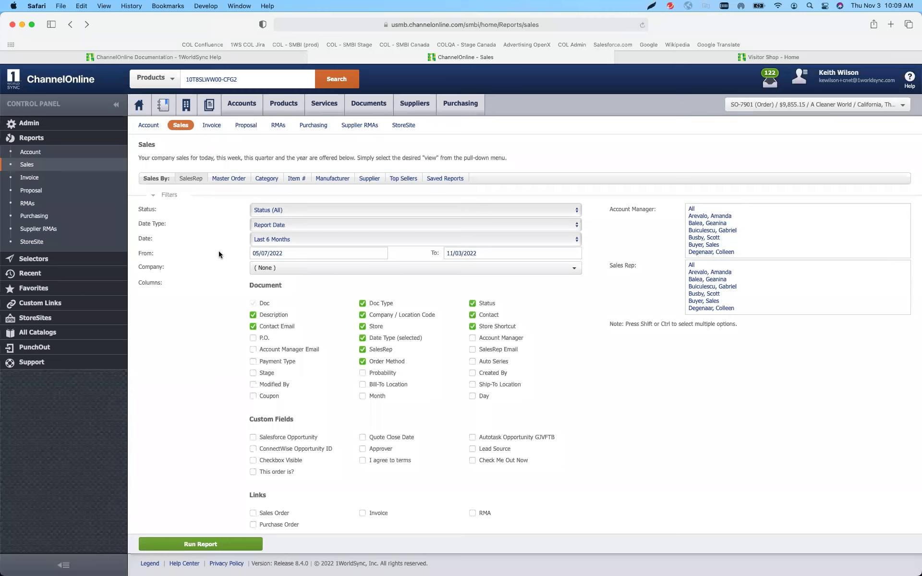
# - Leave the Status filter at Status (All) and open the user avatar menu
pyautogui.click(364, 214)
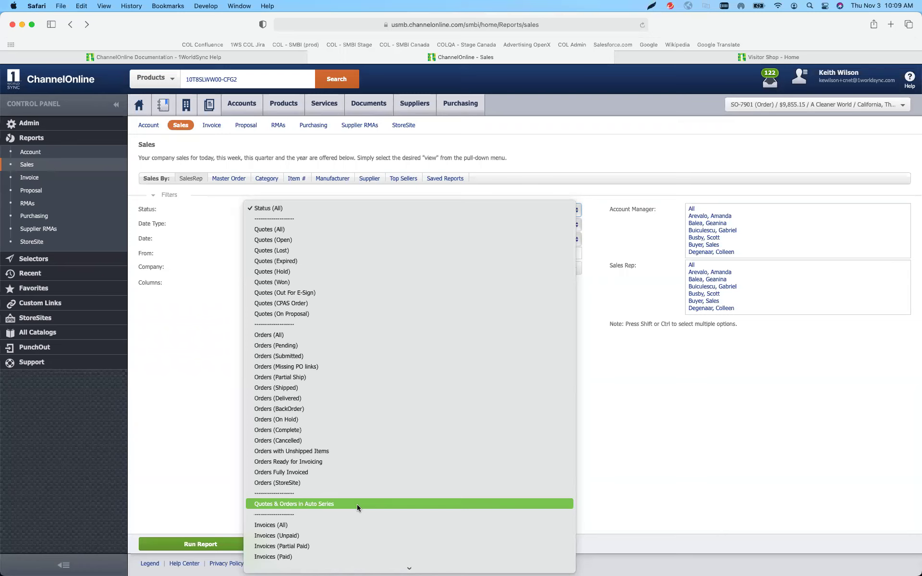
pyautogui.scroll(-2, 356, 504)
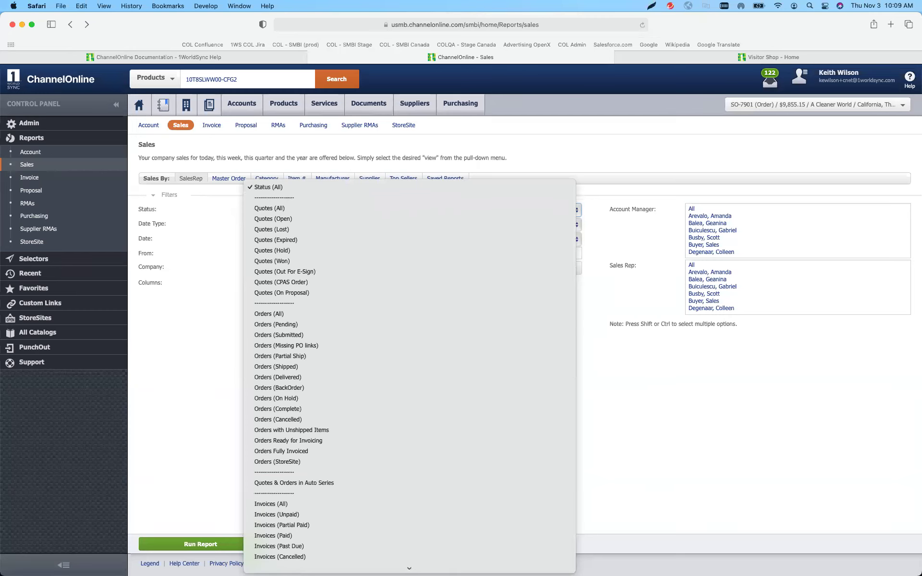
pyautogui.click(166, 381)
pyautogui.scroll(-6, 427, 432)
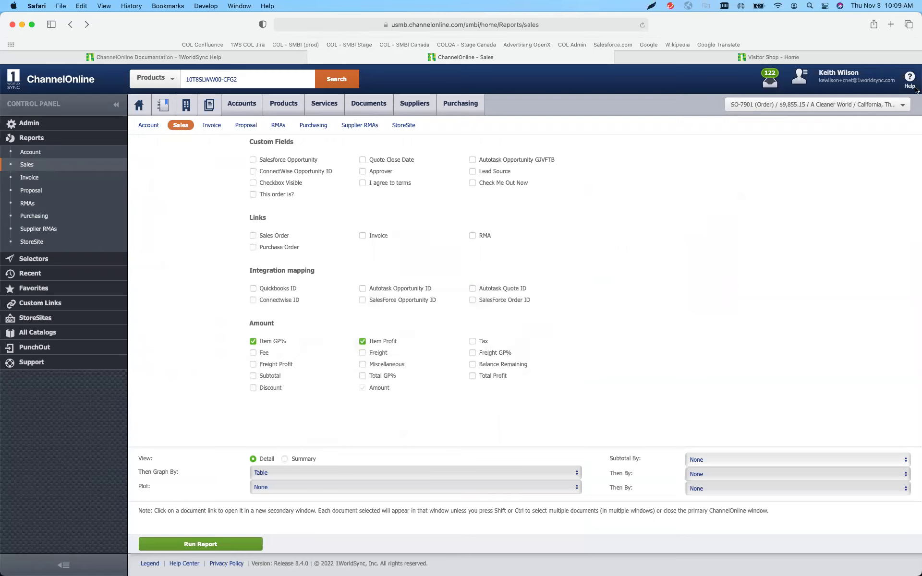
pyautogui.click(799, 76)
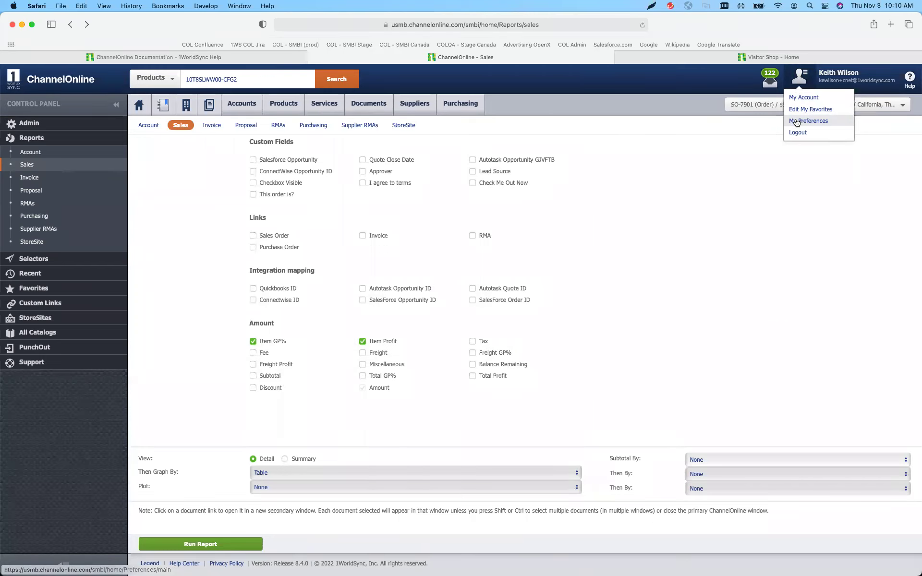
# - Open My Preferences, make General editable and keep English as the language
pyautogui.click(796, 121)
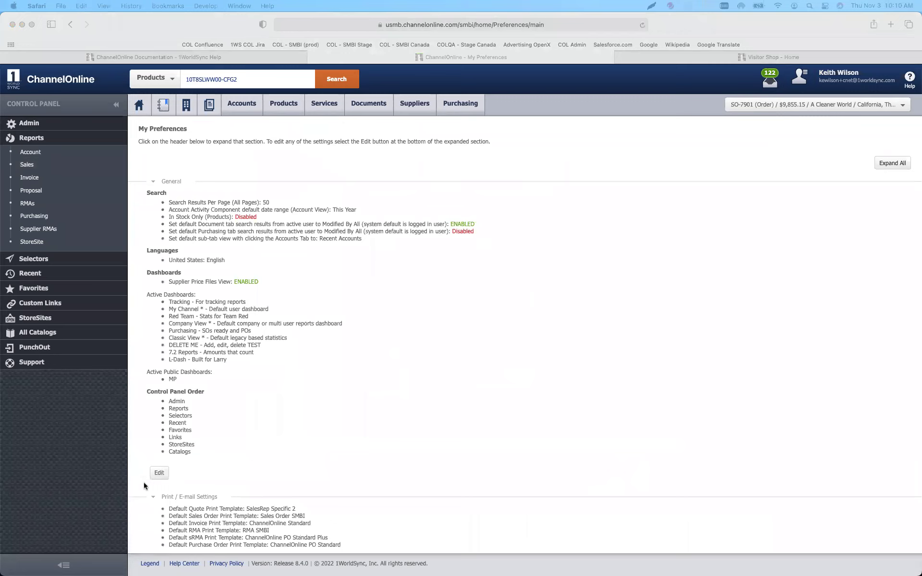
pyautogui.click(153, 472)
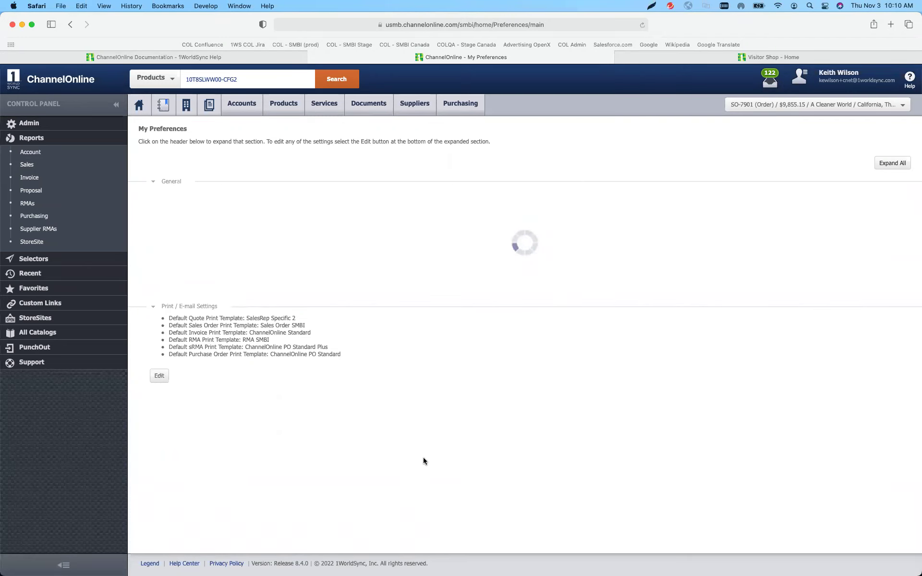
pyautogui.scroll(-2, 308, 406)
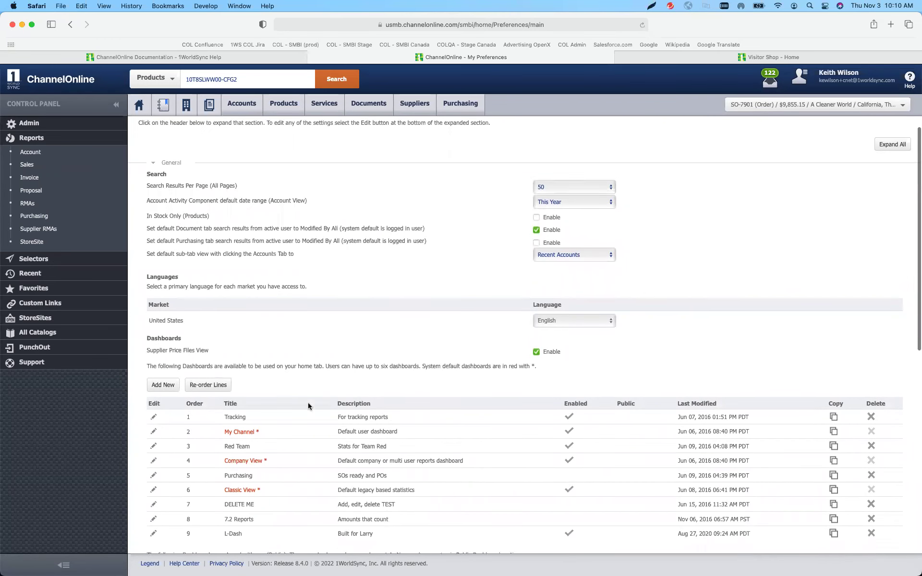
pyautogui.scroll(-3, 309, 405)
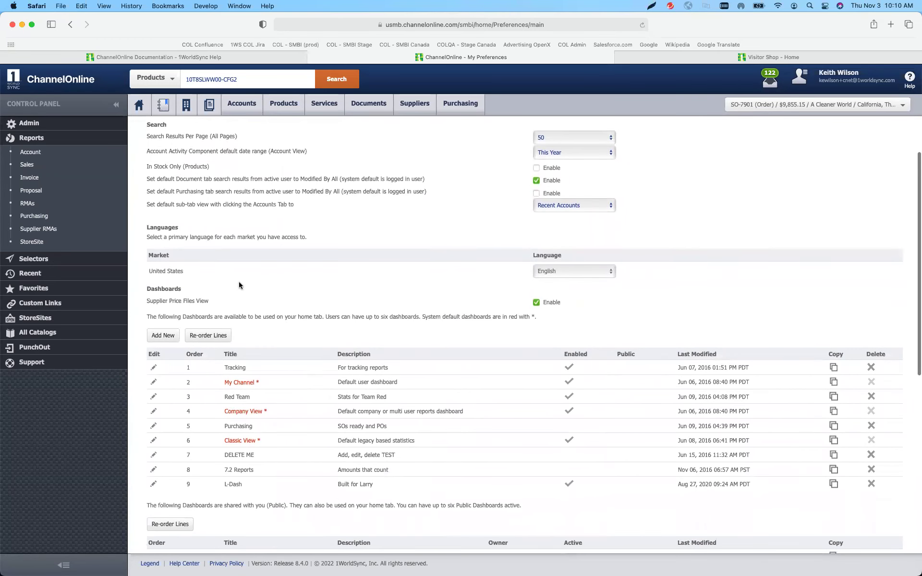
pyautogui.scroll(1, 290, 302)
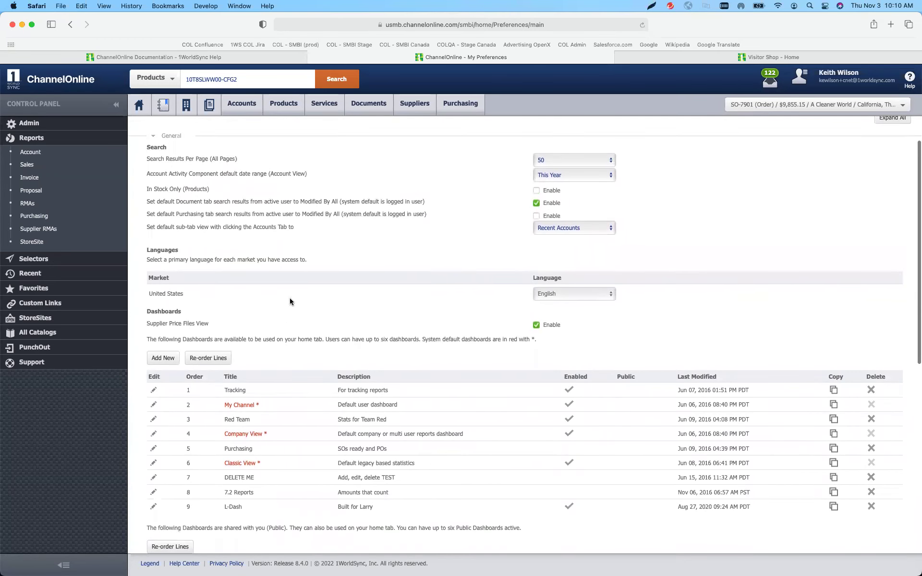
pyautogui.click(572, 294)
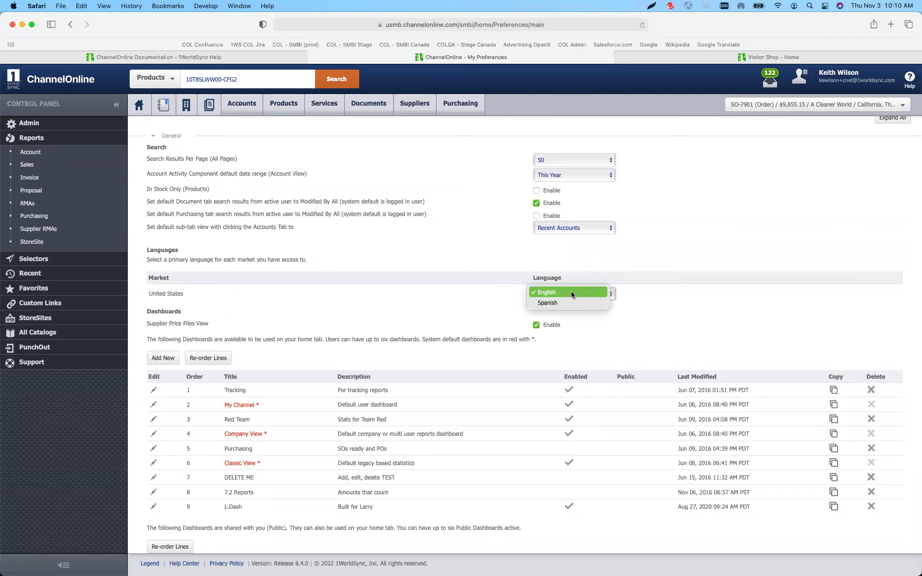
pyautogui.click(571, 292)
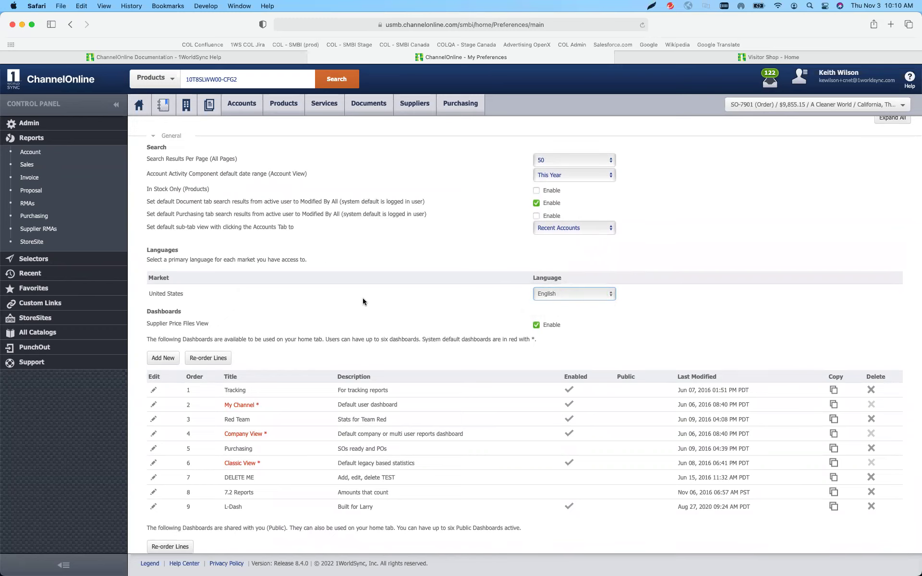
# - Review the Dashboards tables, including the shared MP row, then open L-Dash for editing
pyautogui.scroll(-5, 419, 303)
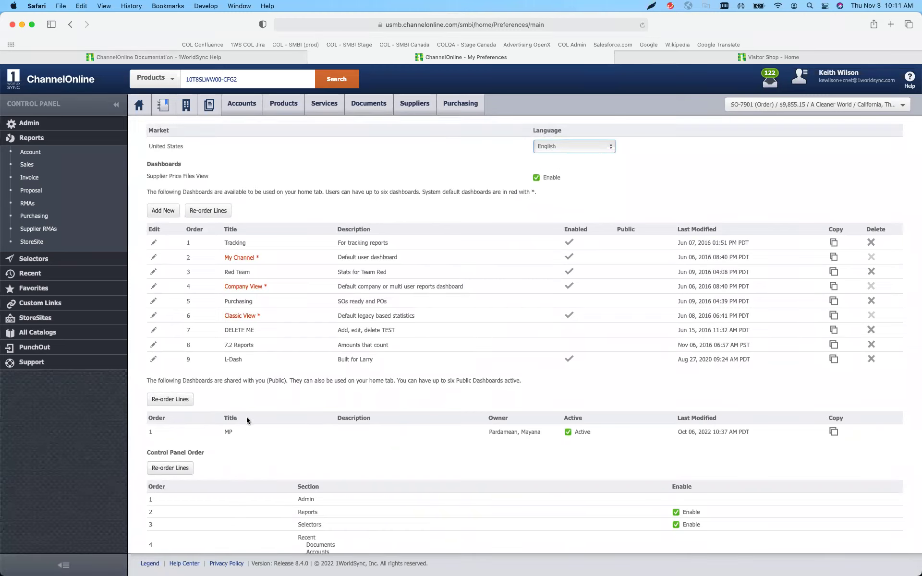
pyautogui.scroll(-1, 246, 417)
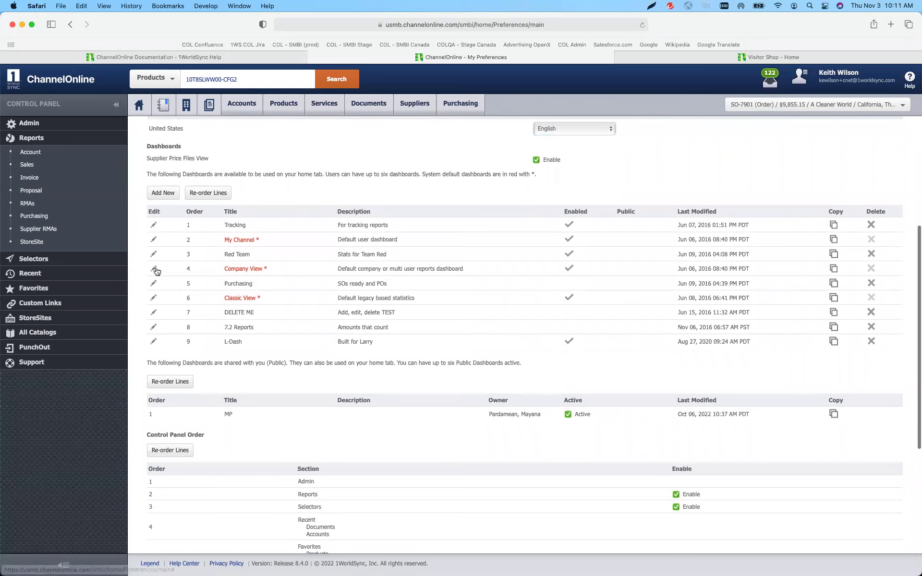
pyautogui.moveTo(143, 416); pyautogui.dragTo(304, 420)
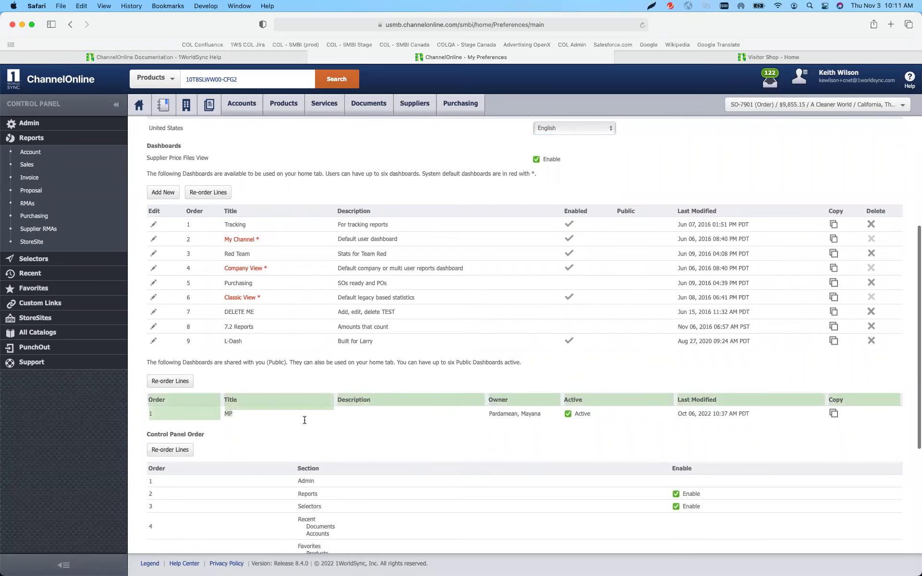
pyautogui.click(370, 416)
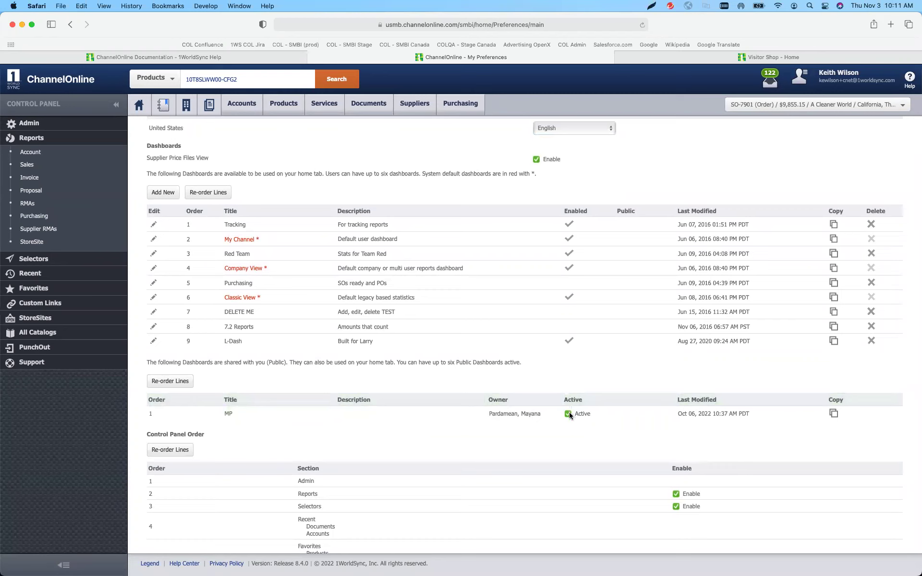
pyautogui.moveTo(135, 106)
pyautogui.click(154, 343)
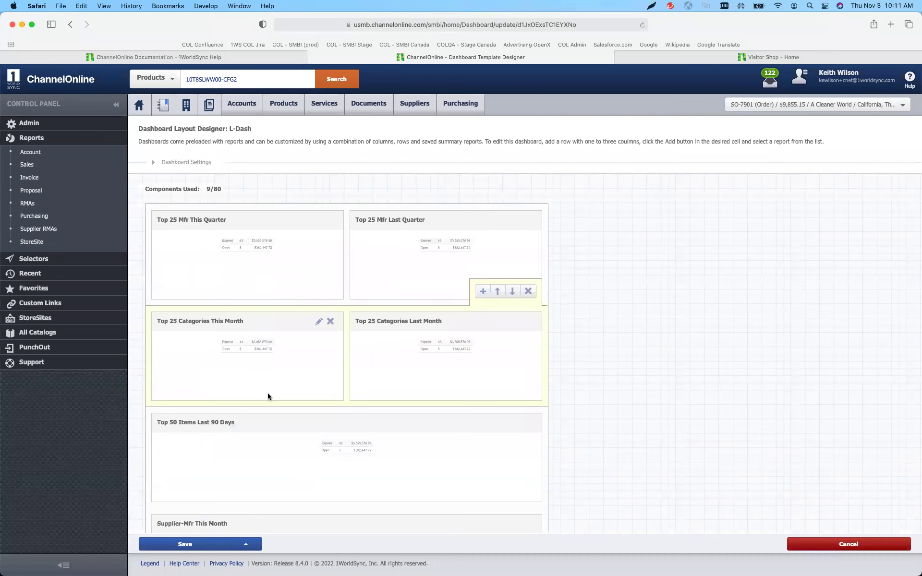
# - Remove the existing MP-Top 25 Accounts component from L-Dash and add a new one in the empty cell
pyautogui.scroll(-10, 268, 396)
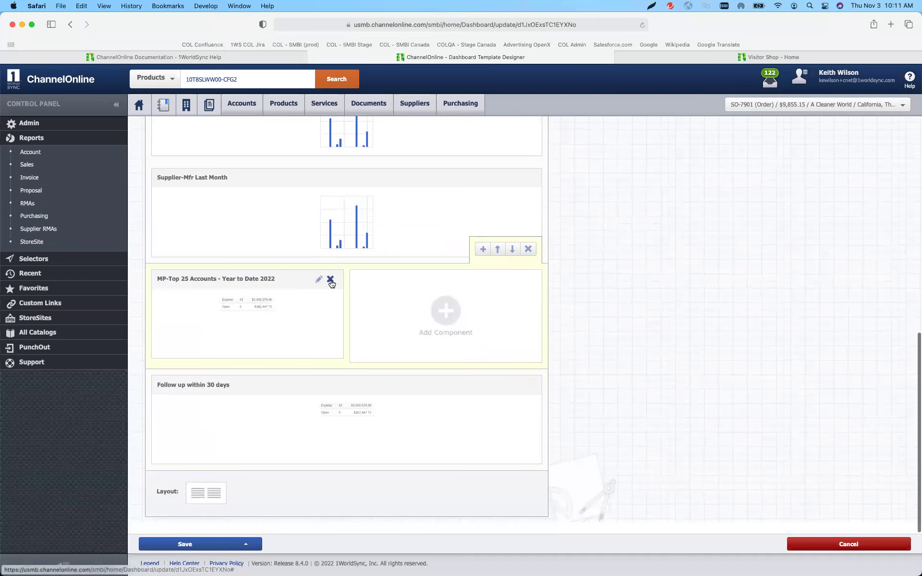
pyautogui.click(331, 280)
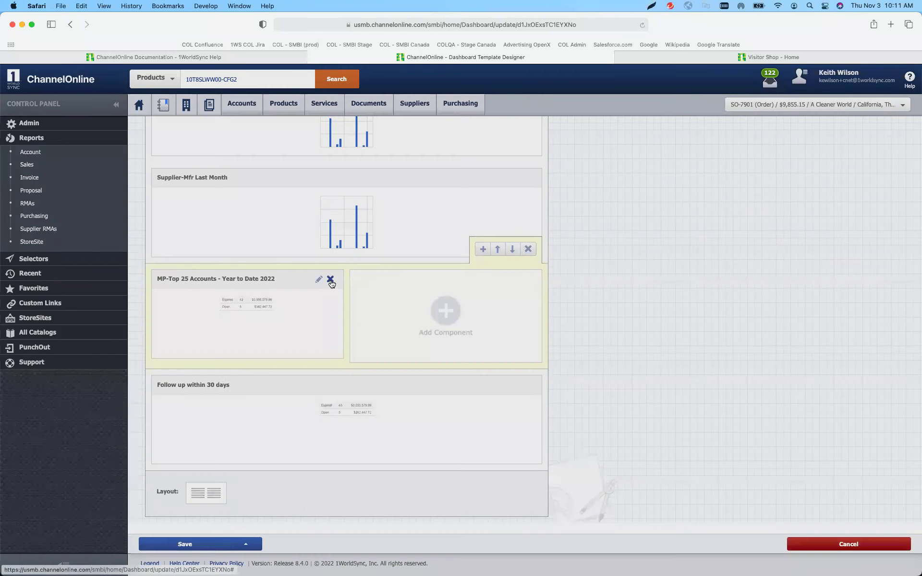
pyautogui.click(315, 139)
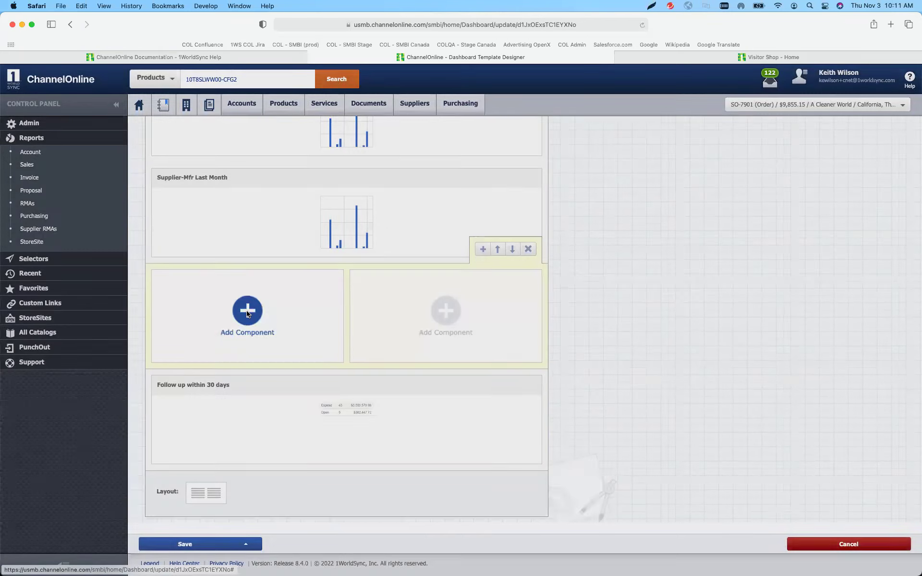
pyautogui.click(248, 311)
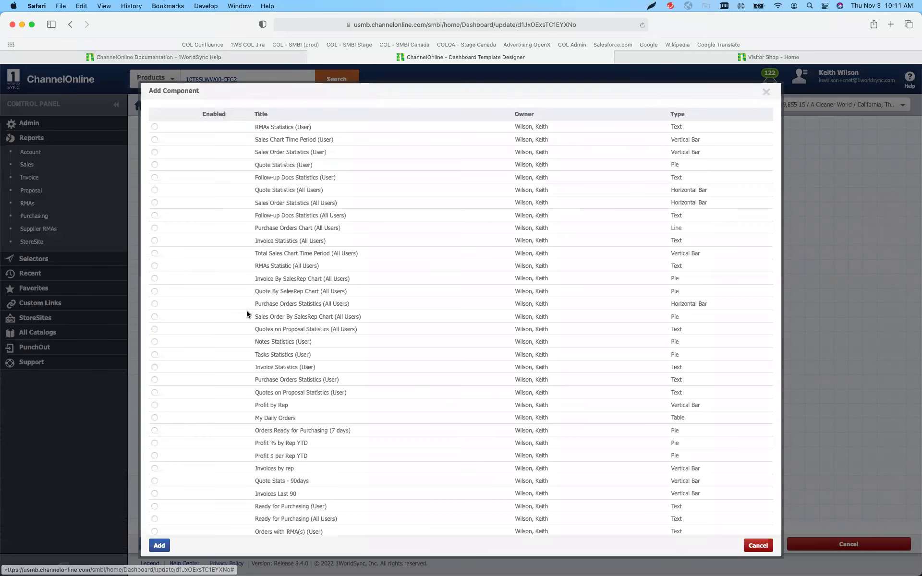
# - Add the MP-Top 25 Accounts - Year to Date 2022 report and Save & Exit the layout
pyautogui.scroll(-8, 343, 336)
pyautogui.scroll(-13, 344, 339)
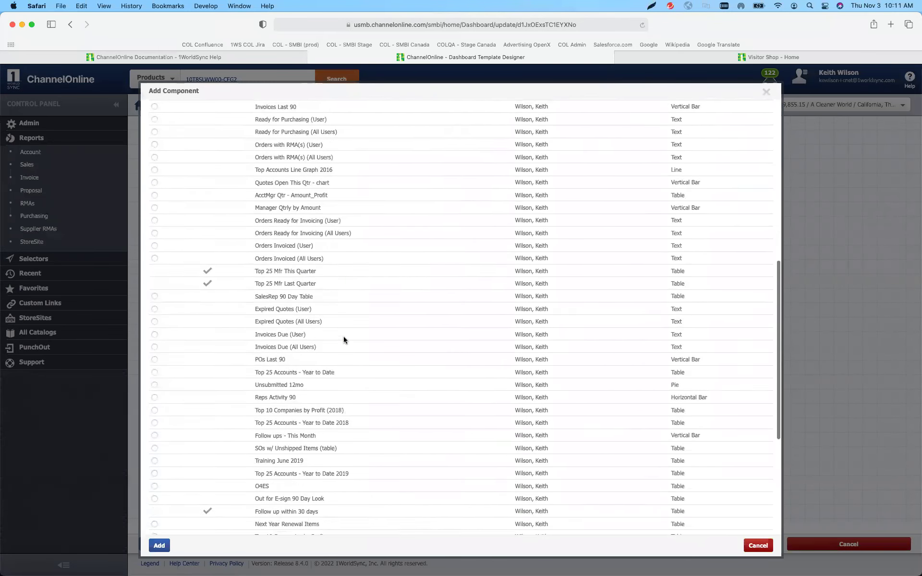
pyautogui.scroll(-2, 344, 337)
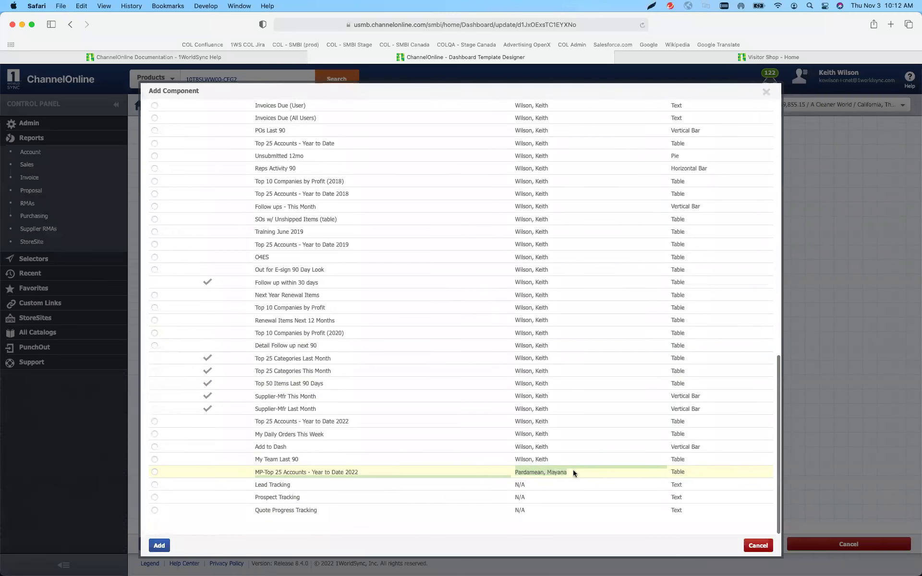
pyautogui.scroll(1, 575, 470)
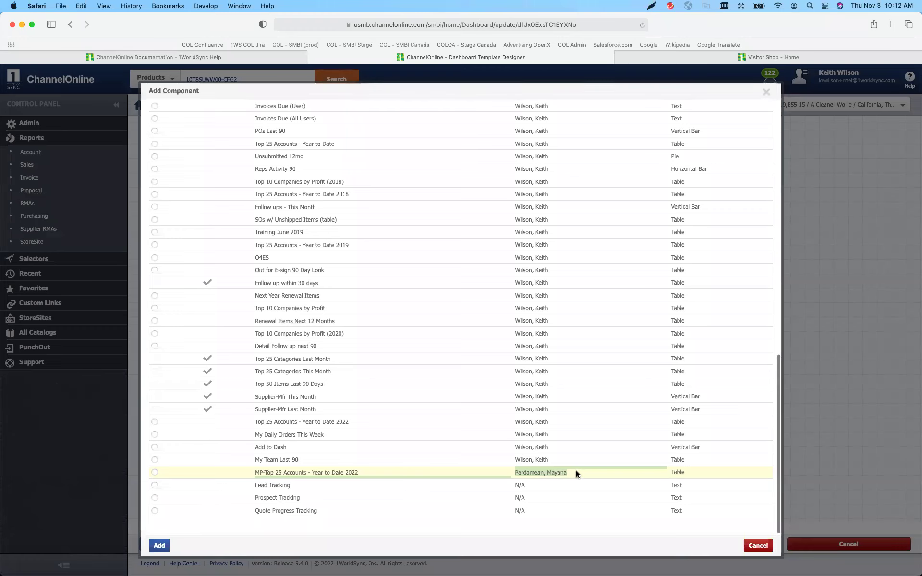
pyautogui.click(153, 472)
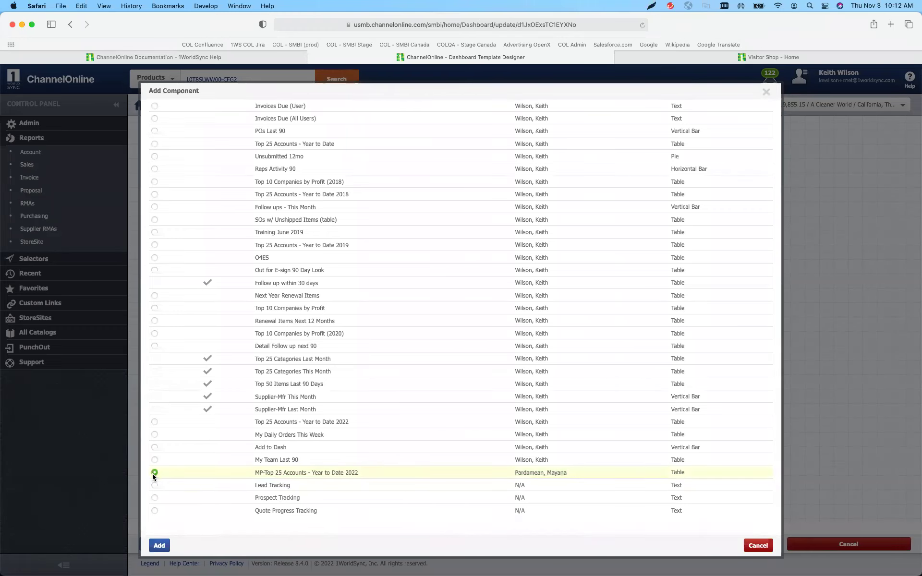
pyautogui.click(159, 546)
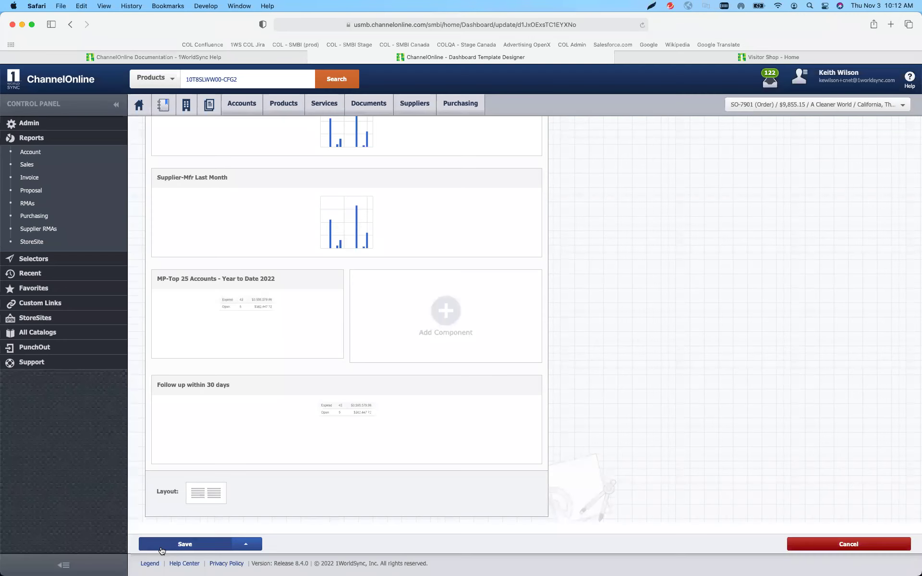
pyautogui.click(245, 550)
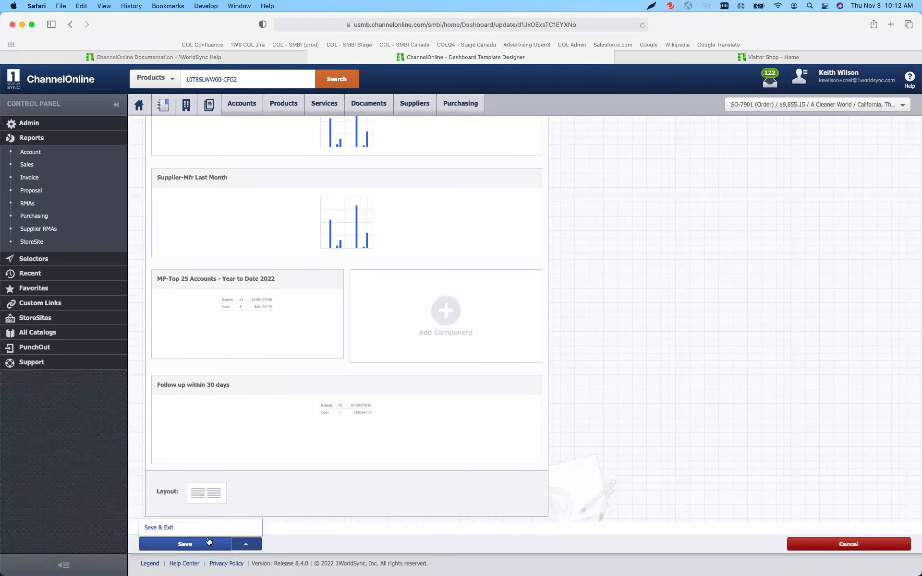
pyautogui.click(186, 527)
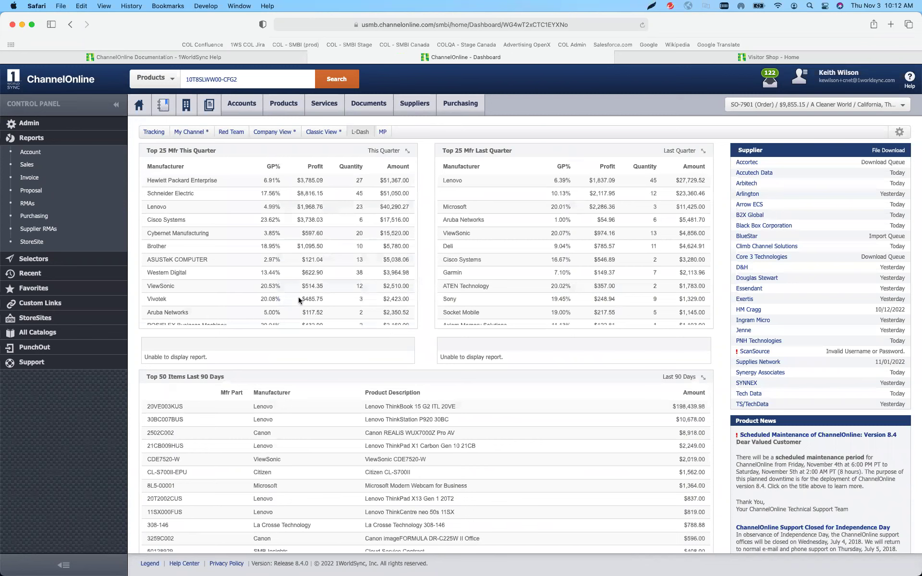
# - Switch between the MP and L-Dash dashboards to view the new MP-Top 25 Accounts panel
pyautogui.click(388, 132)
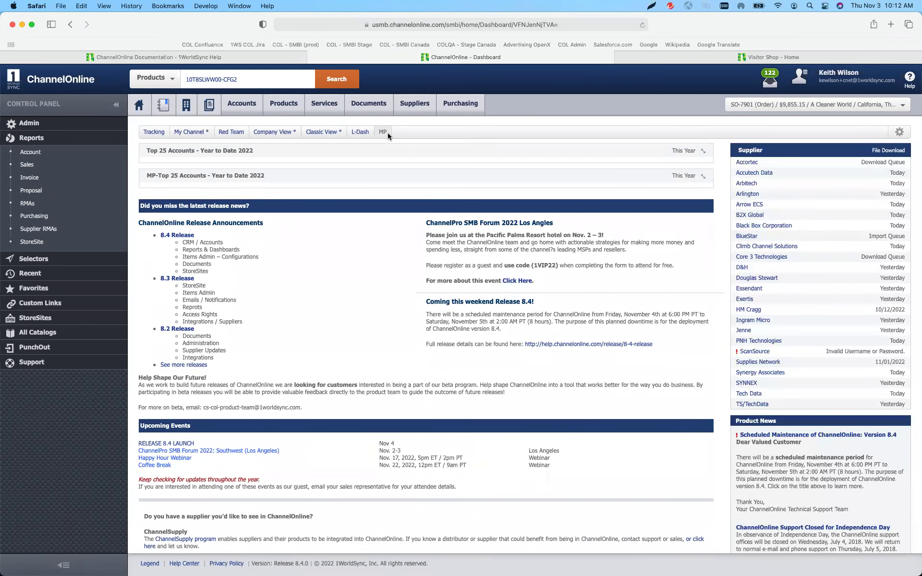
pyautogui.click(363, 136)
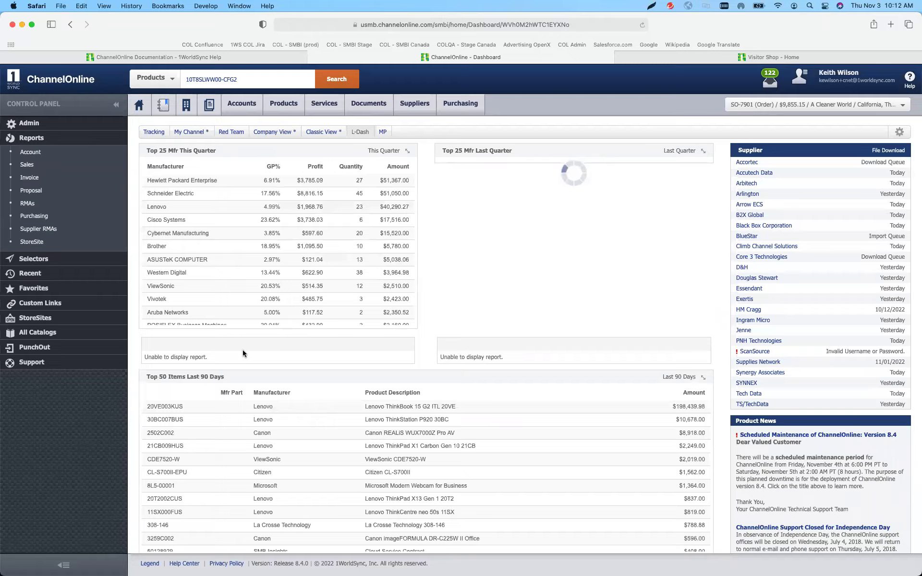
pyautogui.scroll(-4, 243, 350)
pyautogui.scroll(-10, 243, 352)
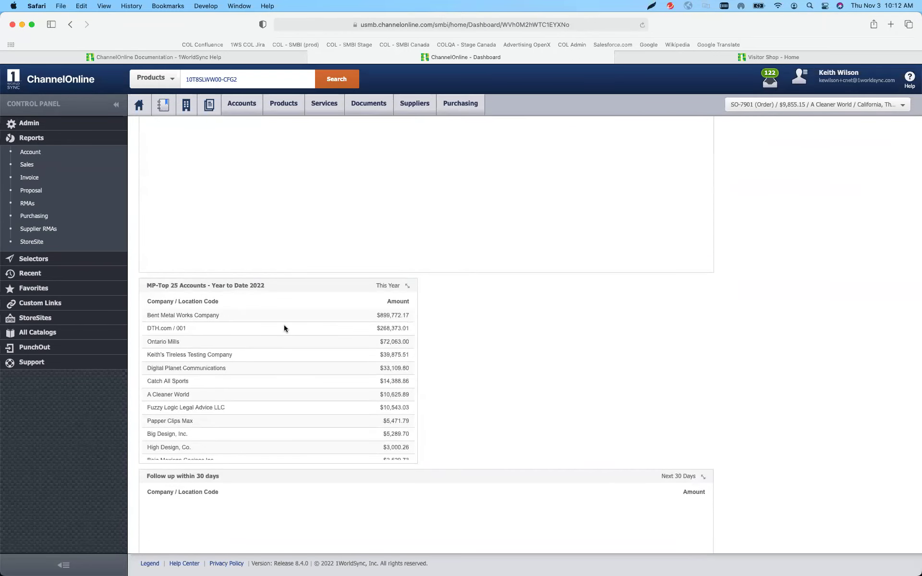
pyautogui.scroll(15, 283, 325)
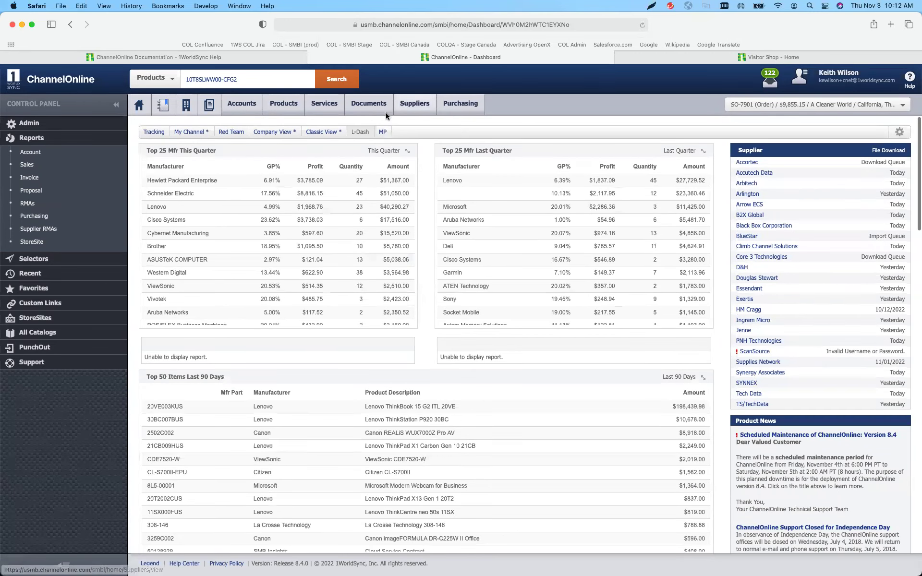
pyautogui.click(381, 131)
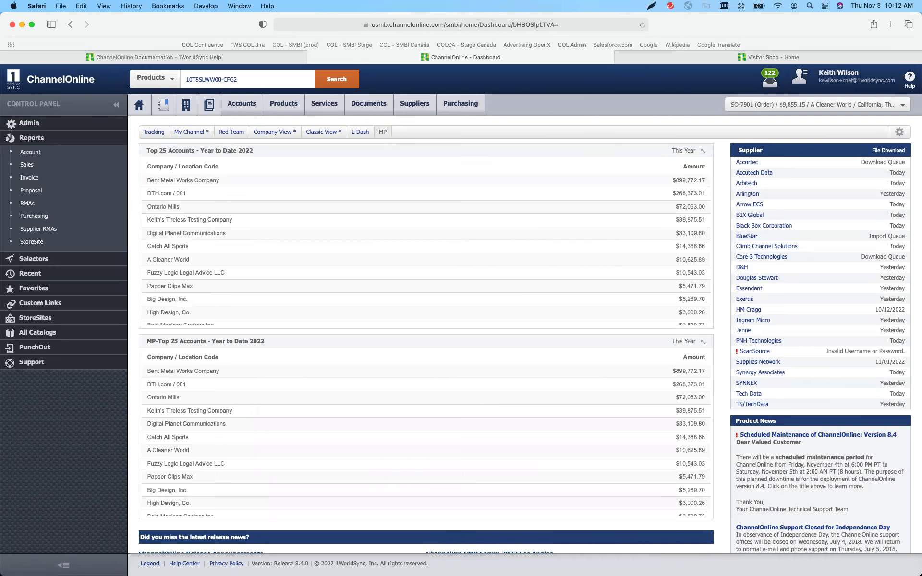
pyautogui.press('super+shift+5')
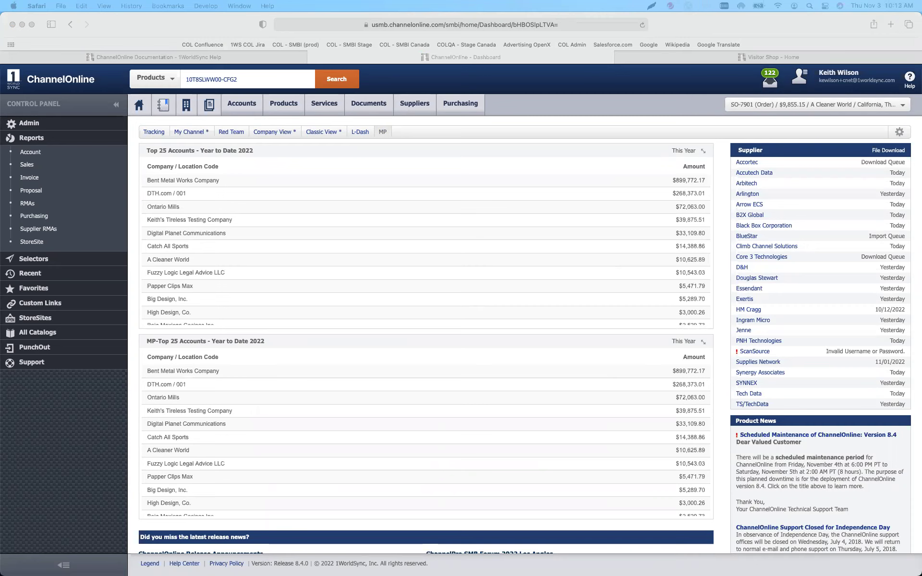
# - Open Sales > Saved Reports and check the Type filter, keeping all report types shown
pyautogui.click(28, 167)
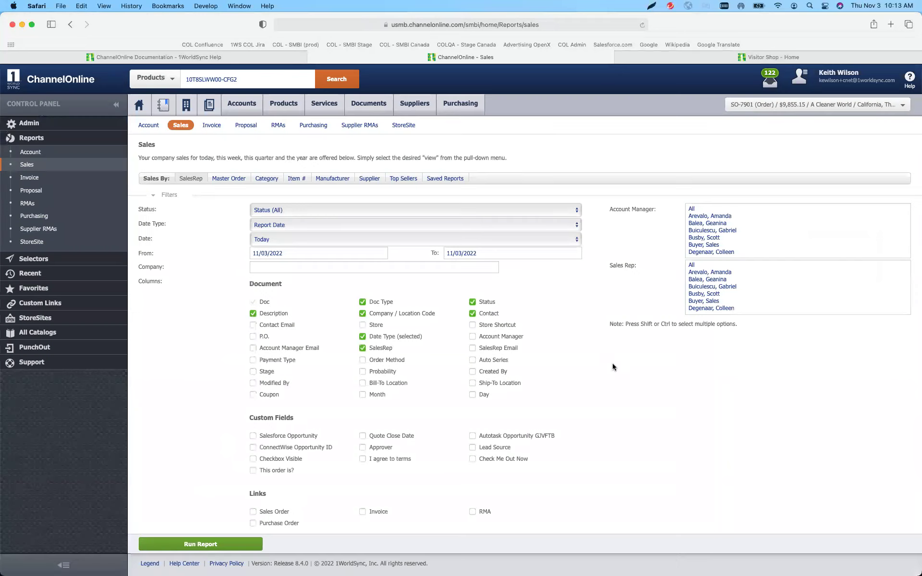
pyautogui.click(450, 180)
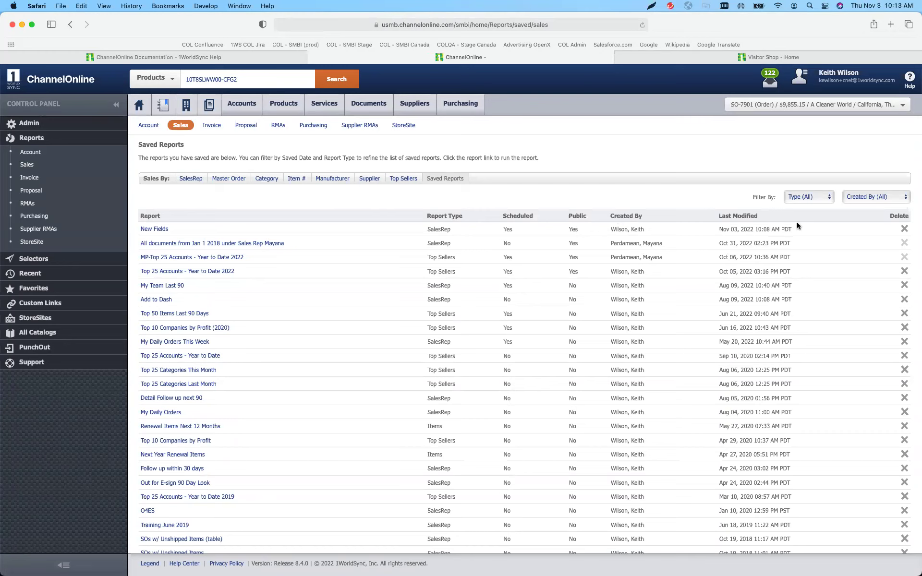
pyautogui.click(803, 197)
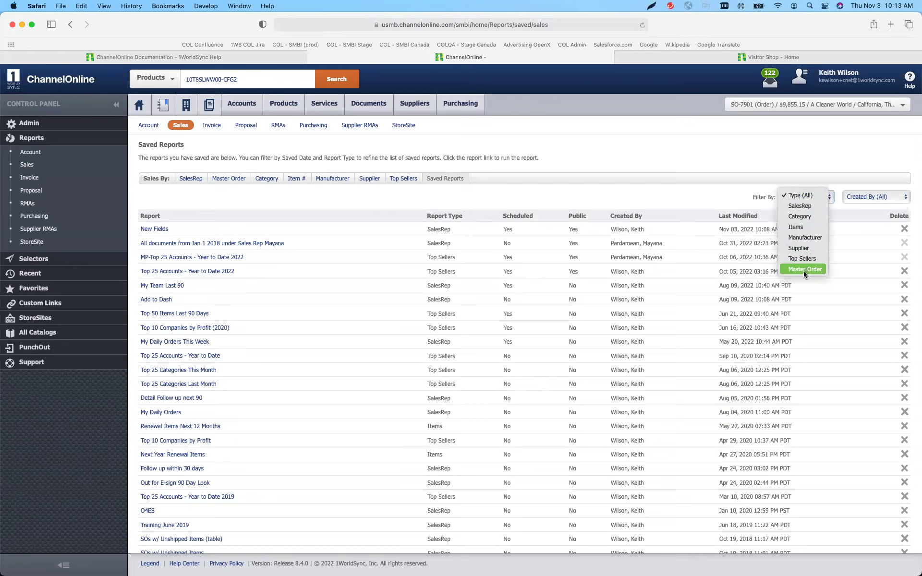
pyautogui.click(619, 202)
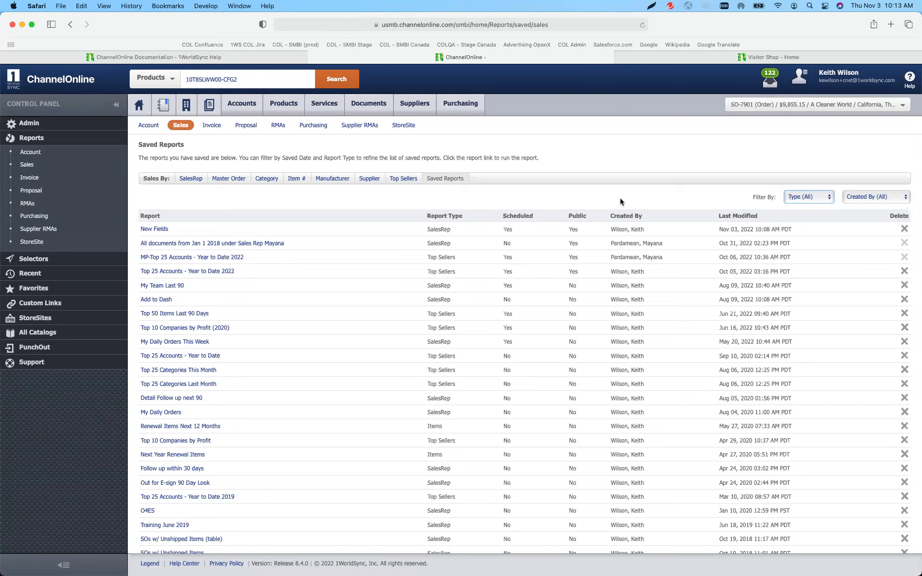
pyautogui.click(591, 202)
# - View the customer's Account View, highlighting the Created, Self Registered and Last Login rows
pyautogui.click(190, 110)
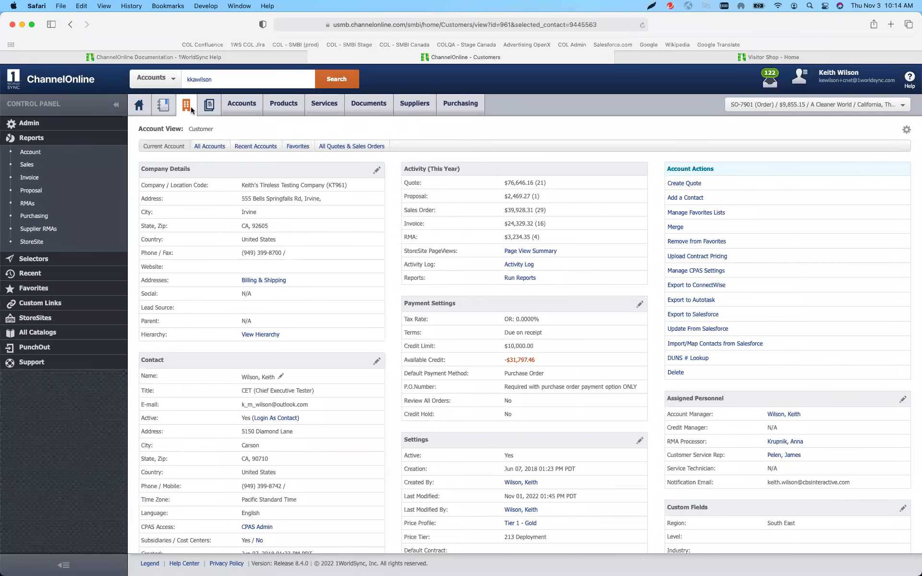
pyautogui.scroll(-5, 249, 468)
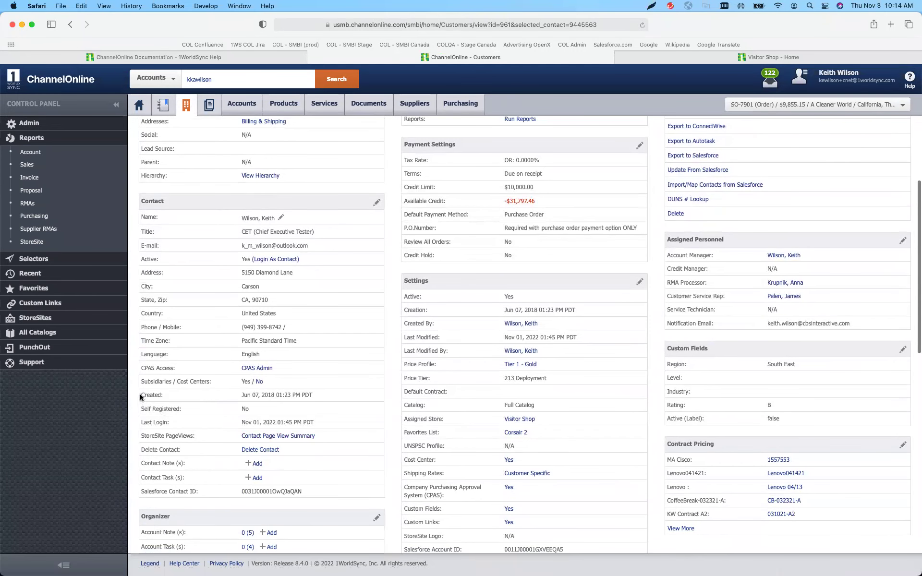
pyautogui.moveTo(139, 392); pyautogui.dragTo(355, 422)
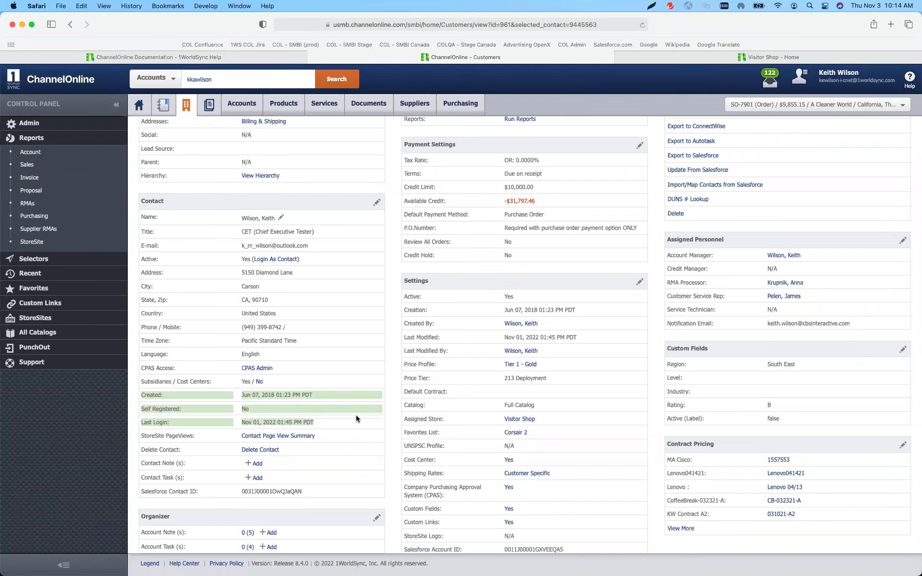
pyautogui.scroll(5, 380, 394)
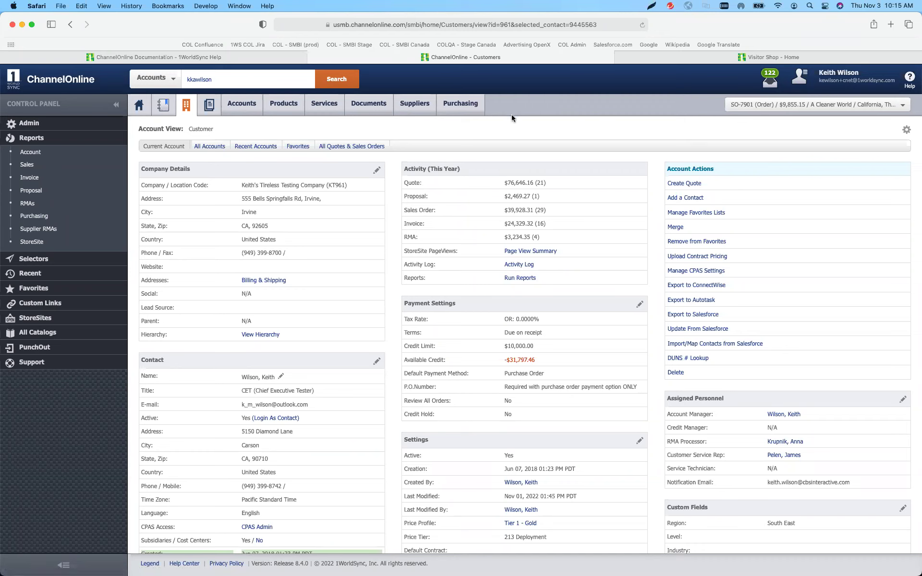
pyautogui.click(640, 304)
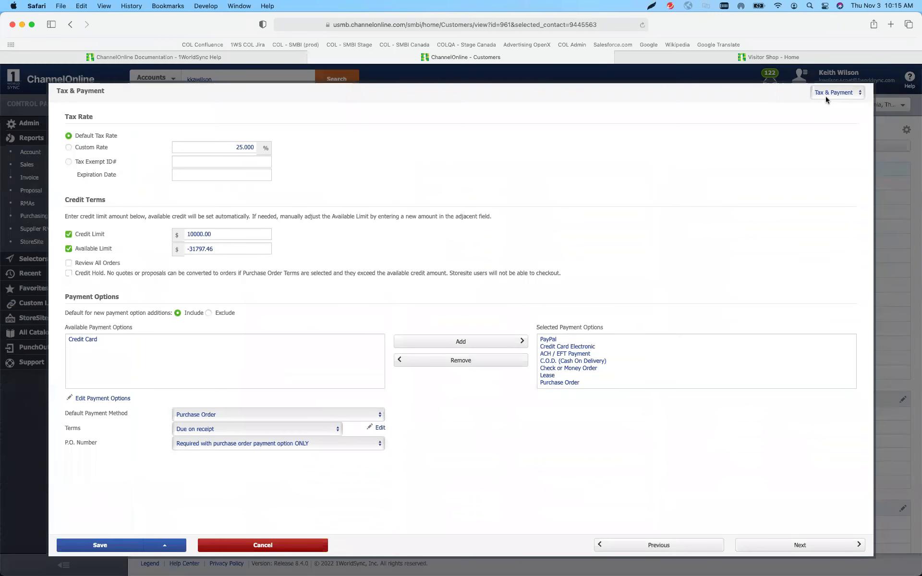
pyautogui.click(825, 95)
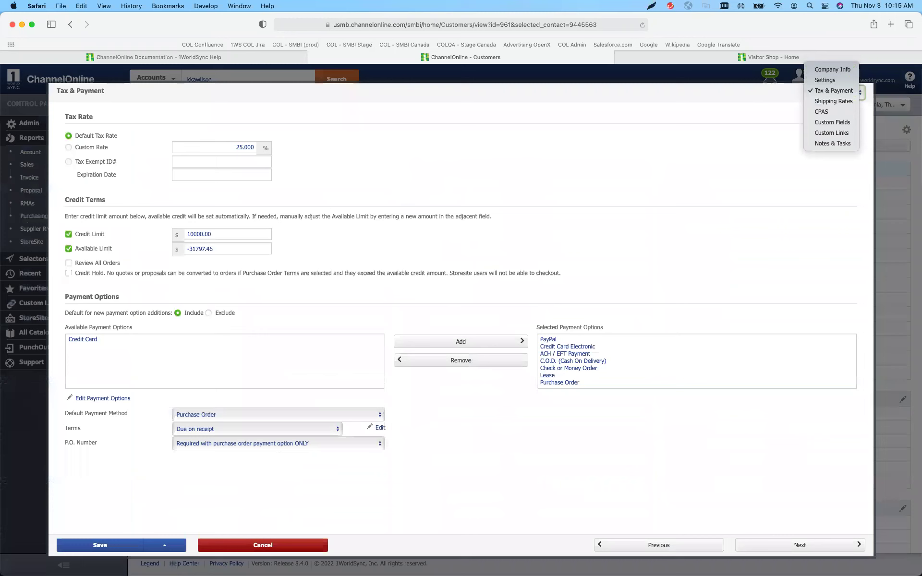
pyautogui.click(263, 550)
pyautogui.click(262, 545)
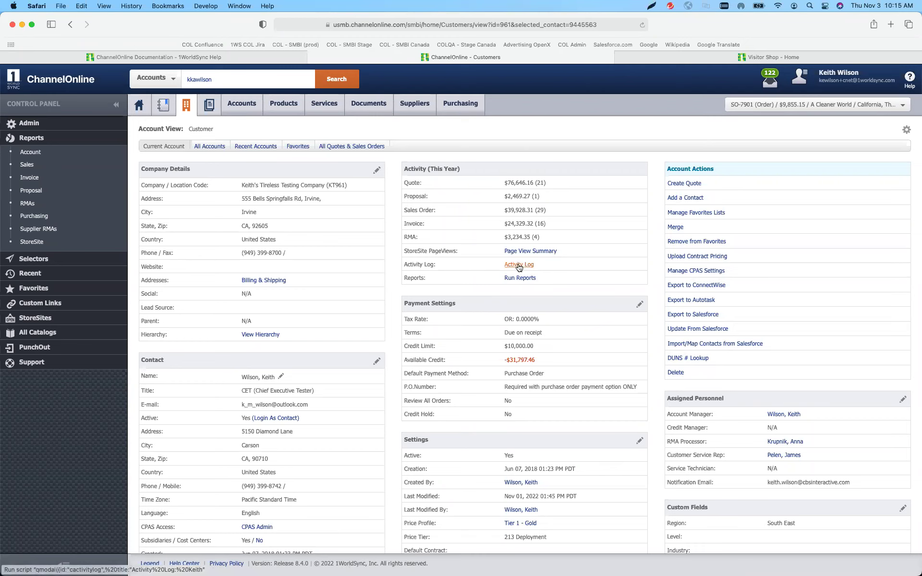
pyautogui.rightClick(526, 124)
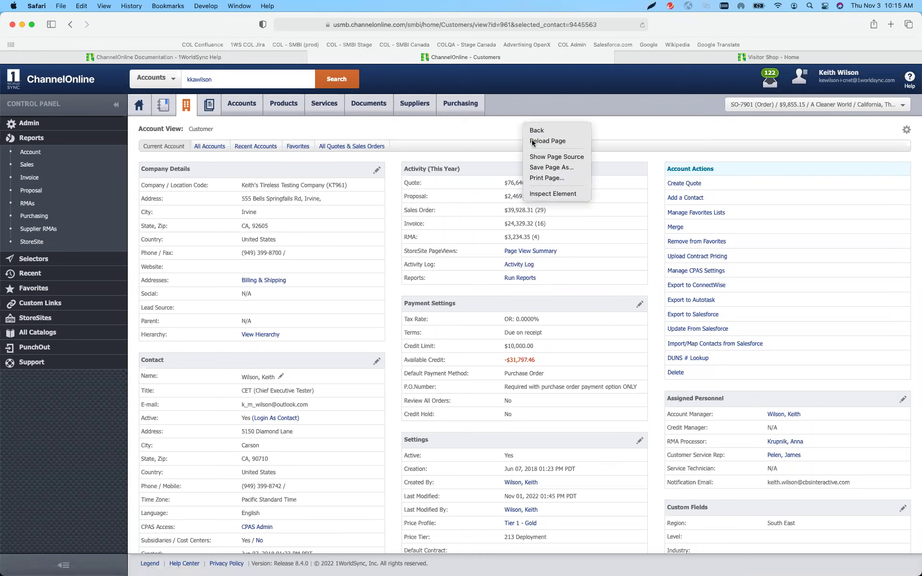
pyautogui.click(532, 142)
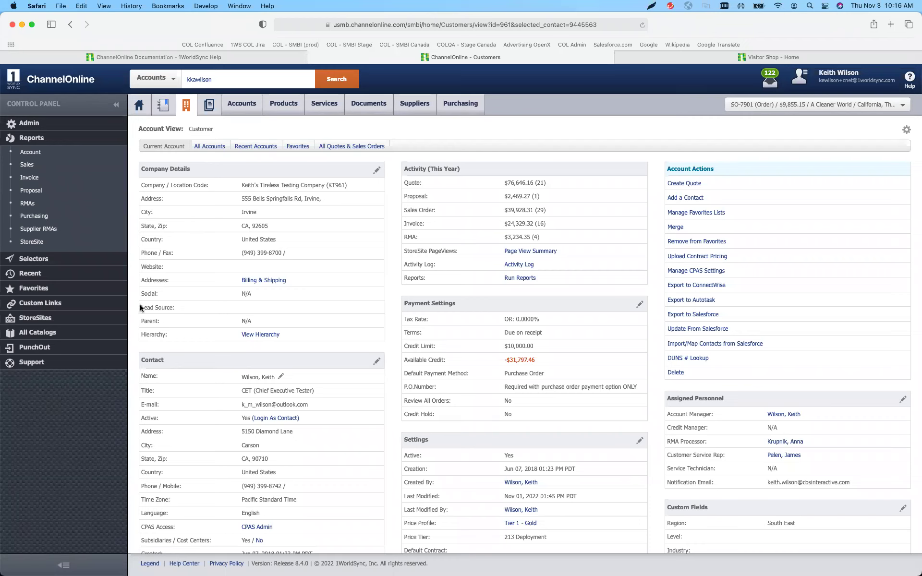
pyautogui.moveTo(142, 305); pyautogui.dragTo(182, 306)
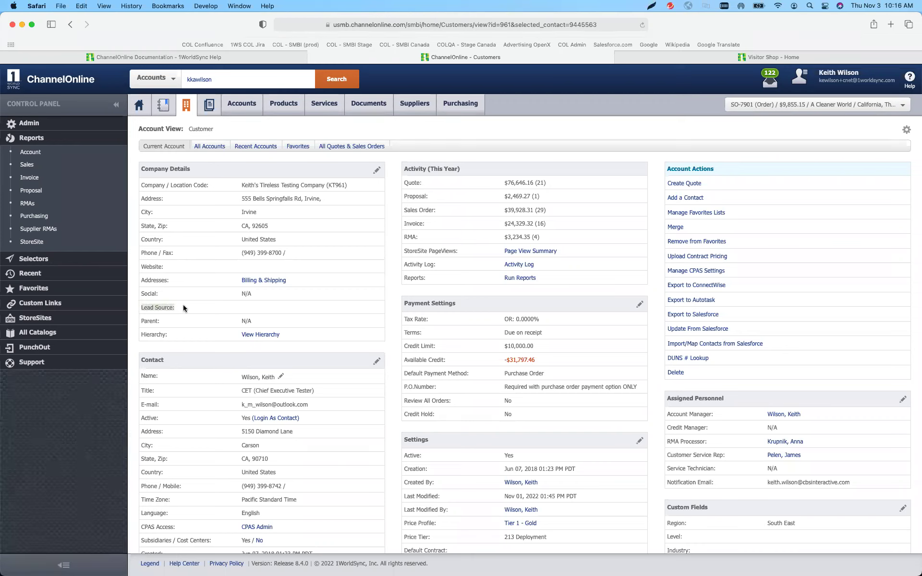
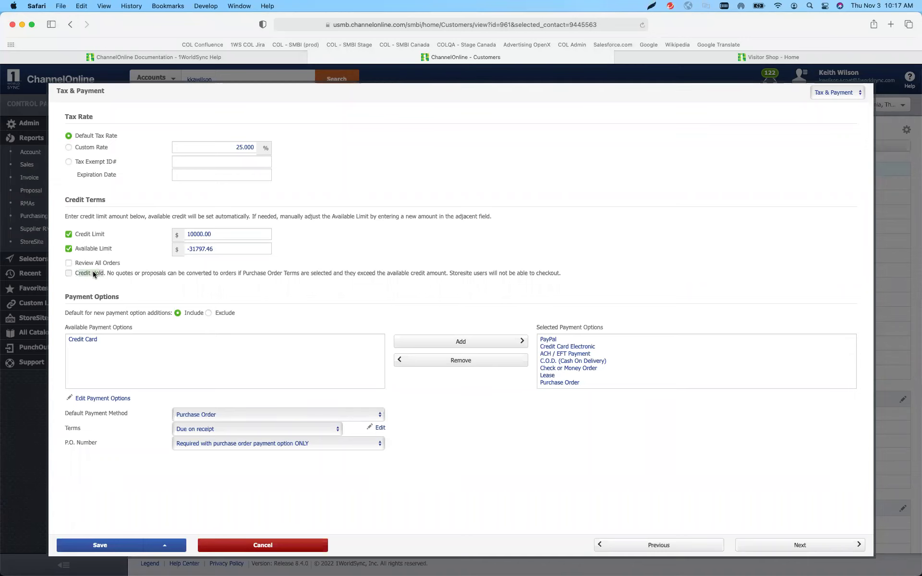
# - Put the account on Credit Hold and save the tax and payment settings with Save & Exit
pyautogui.click(75, 274)
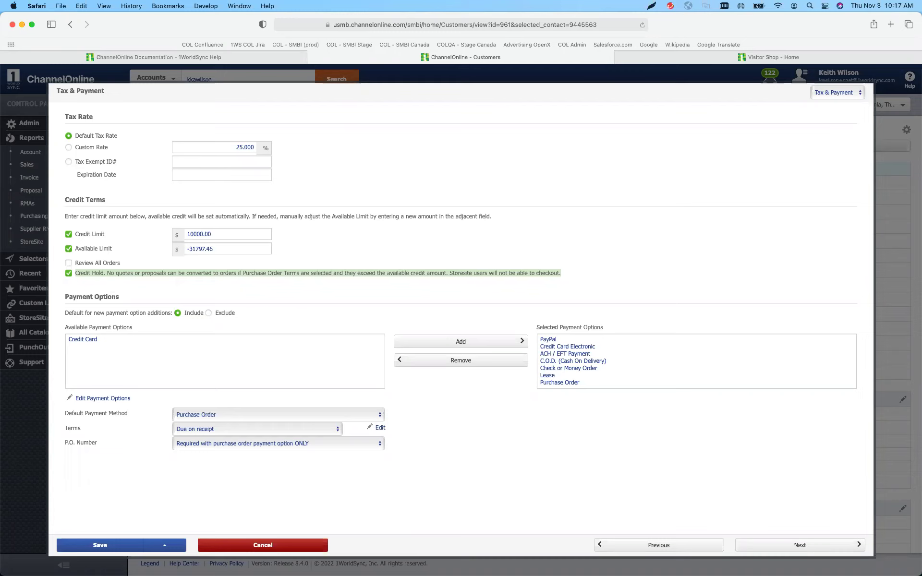
pyautogui.press('super+shift+5')
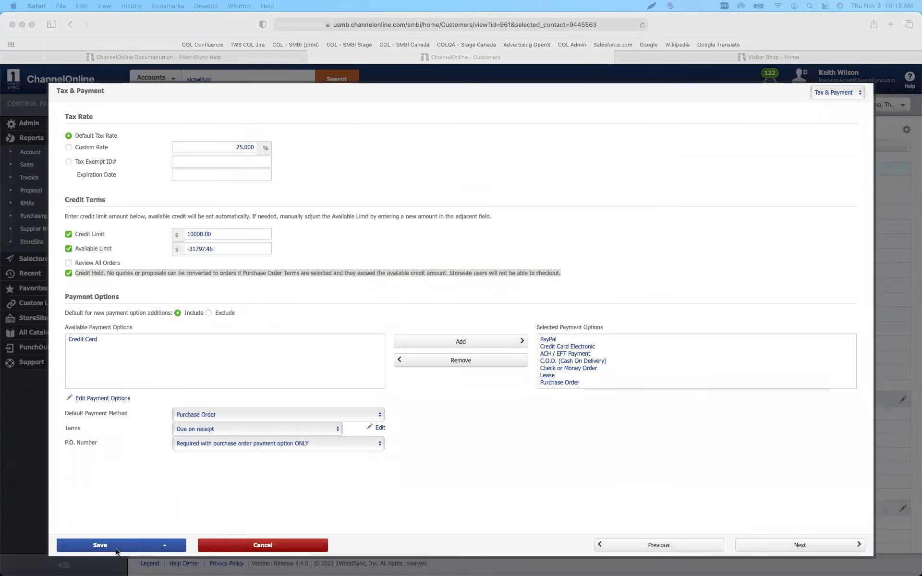
pyautogui.click(165, 545)
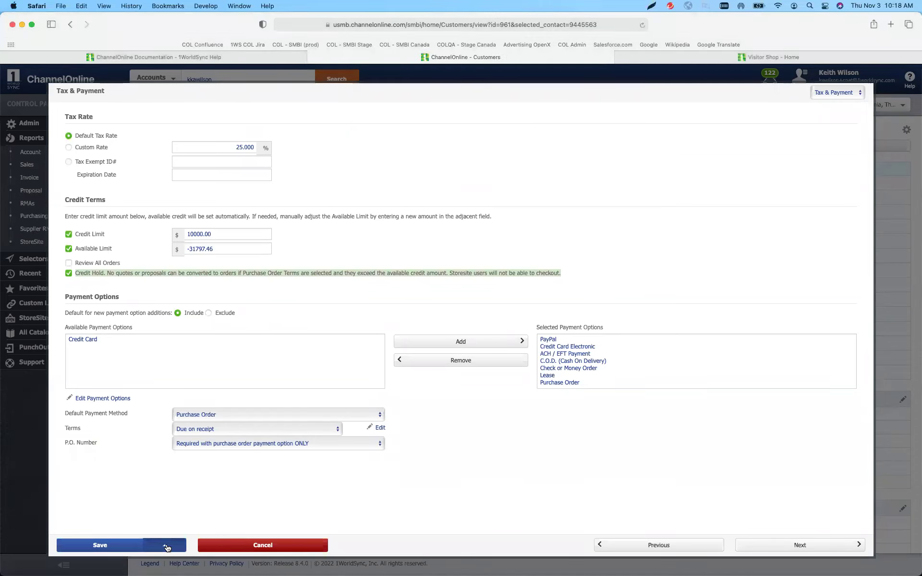
pyautogui.click(134, 529)
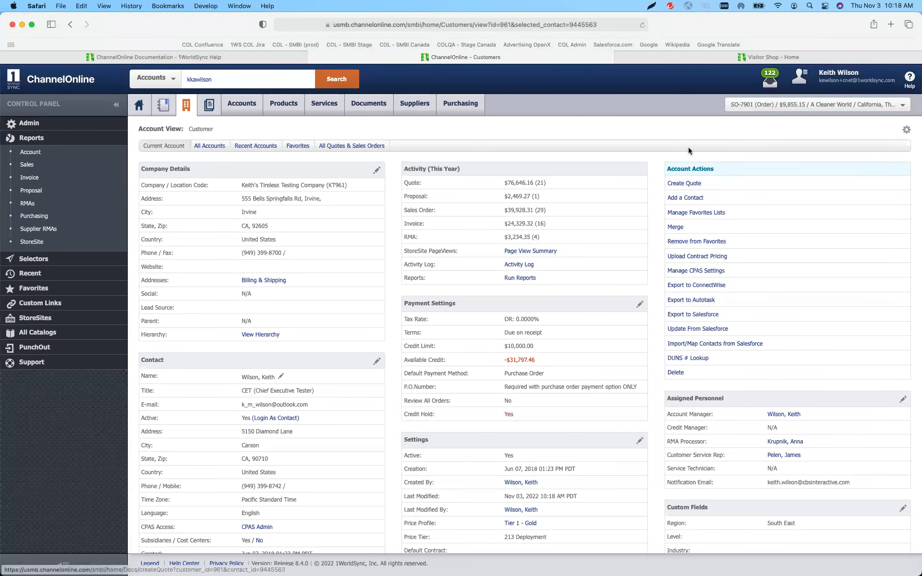
# - Create a new quote for the customer and bring up the HP-Xerox-Lexmark product categories
pyautogui.click(687, 184)
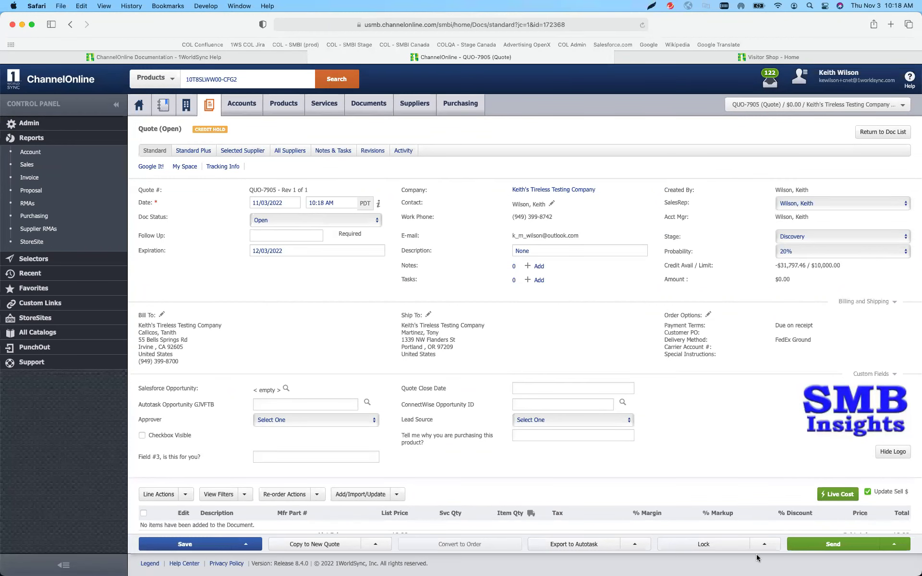
pyautogui.scroll(-5, 528, 346)
pyautogui.scroll(5, 565, 327)
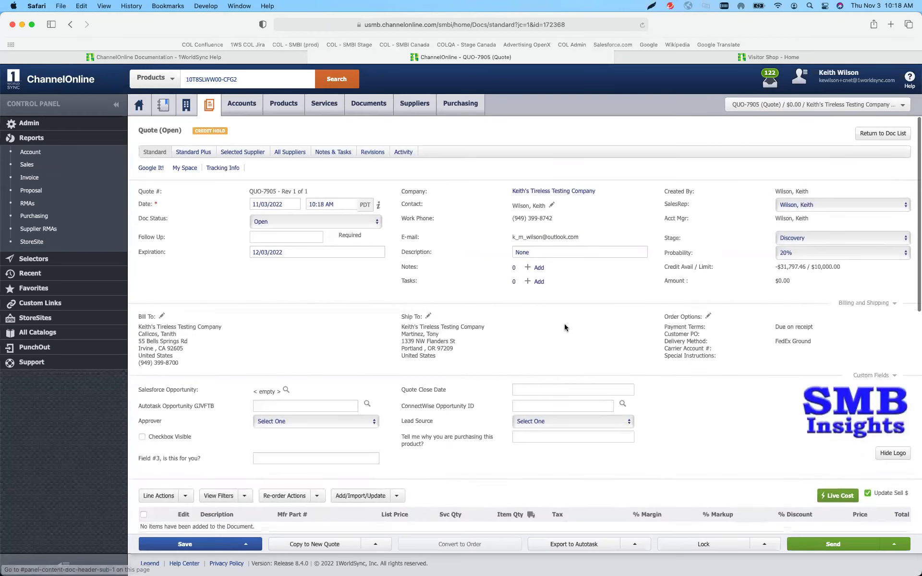
pyautogui.click(279, 104)
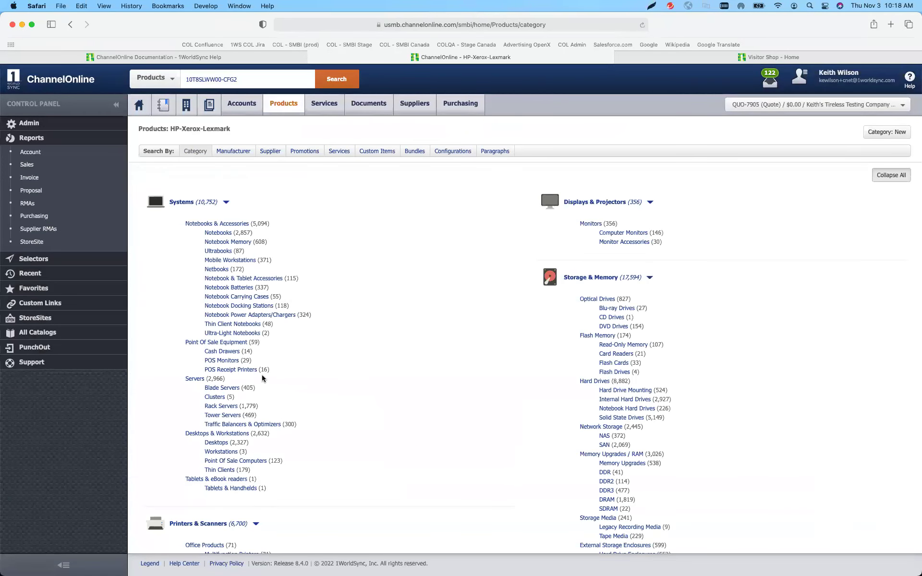
# - Add the HP Elite x2 G8 from the Notebooks category to the quote
pyautogui.click(218, 234)
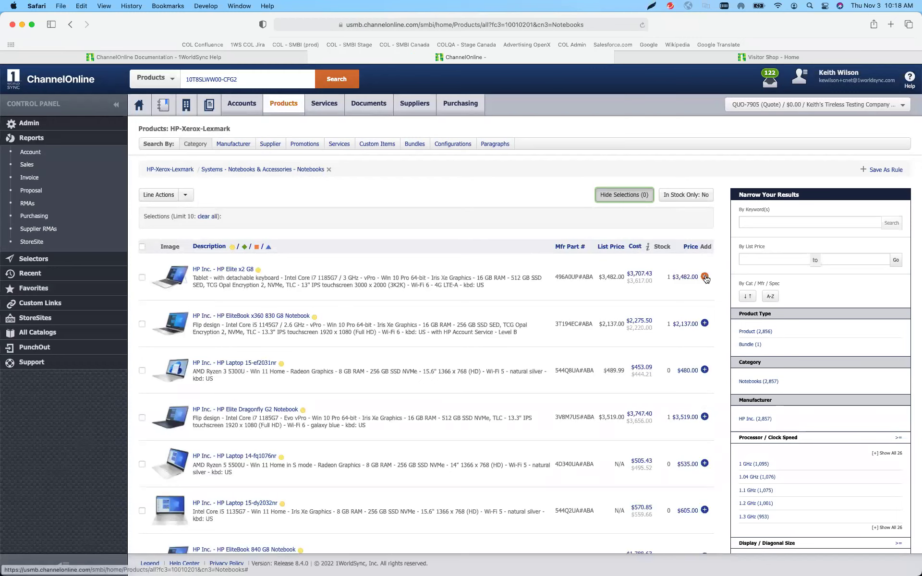
pyautogui.click(705, 278)
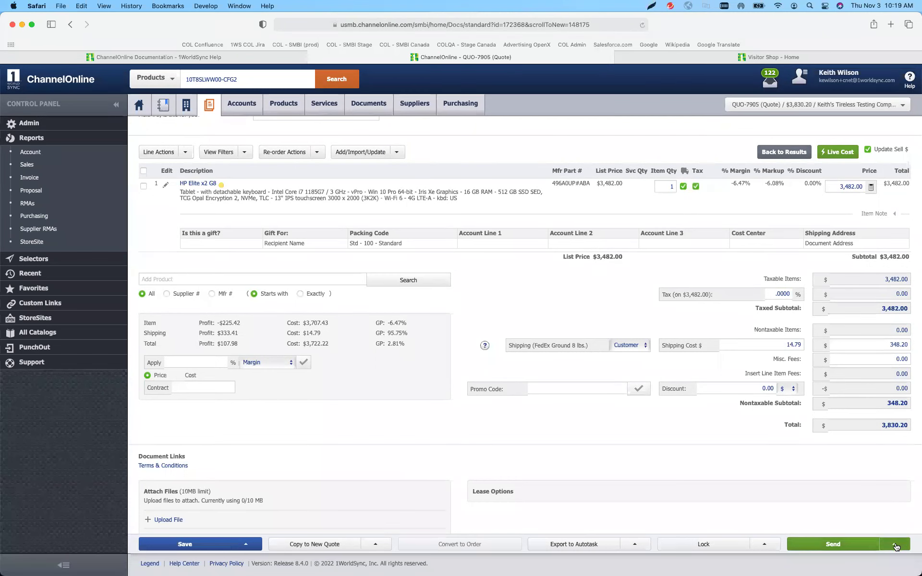
pyautogui.click(831, 549)
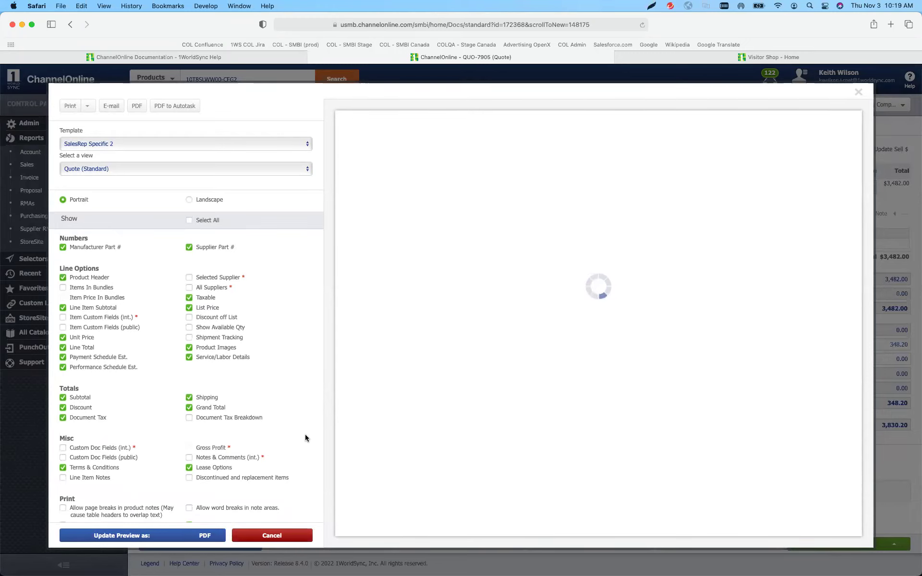
pyautogui.click(190, 328)
pyautogui.click(125, 537)
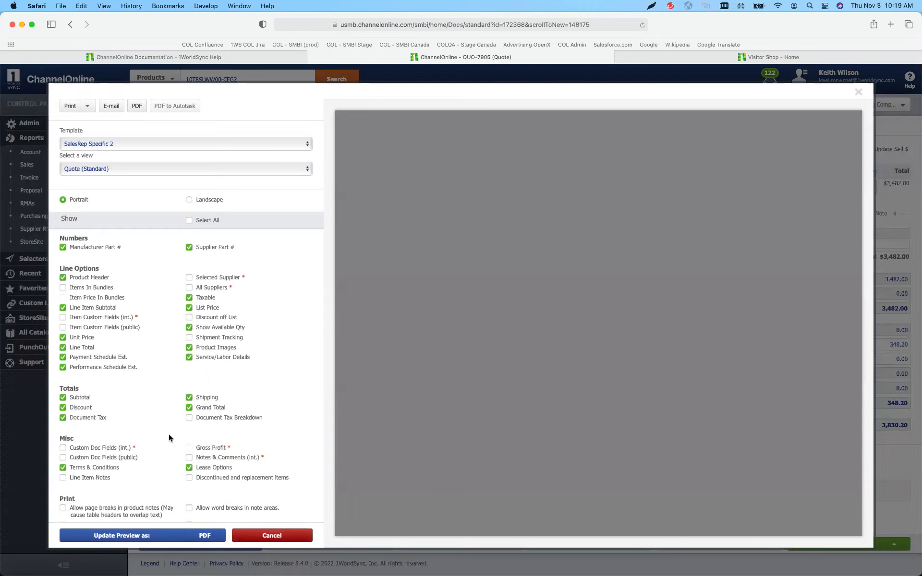
pyautogui.click(119, 536)
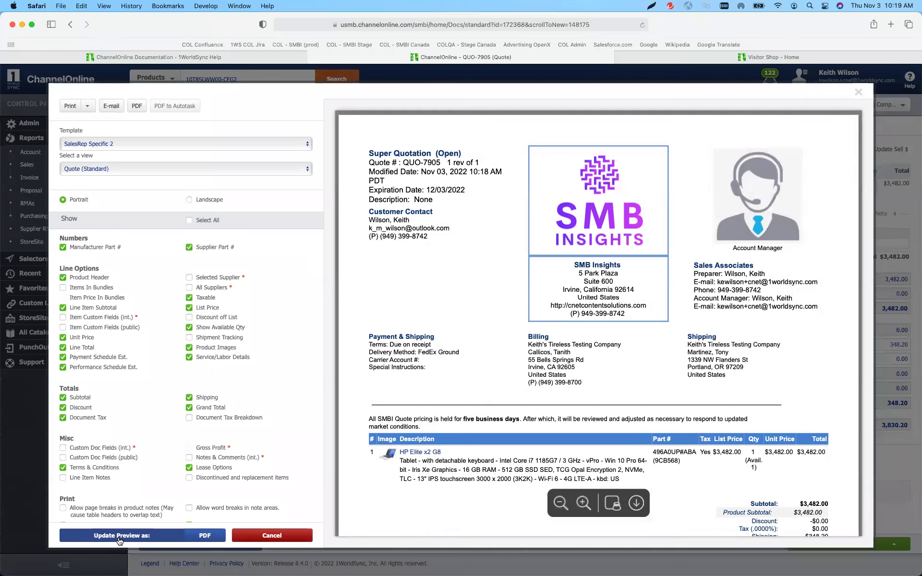
pyautogui.moveTo(761, 467); pyautogui.dragTo(743, 450)
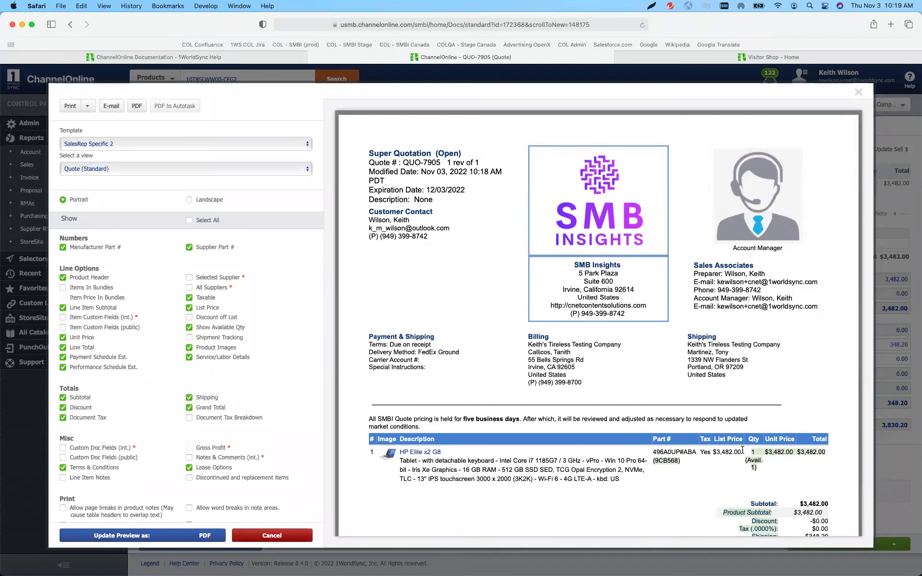
pyautogui.click(398, 495)
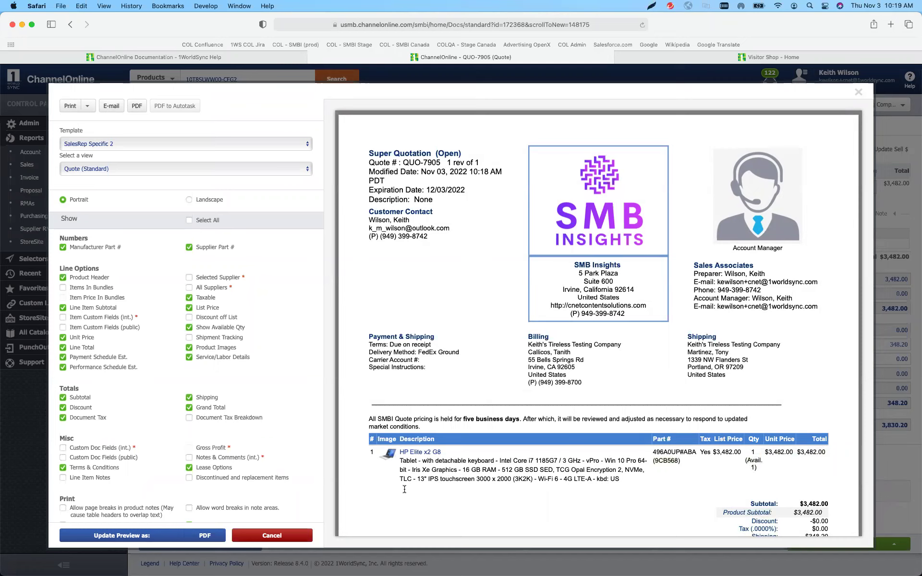
pyautogui.click(272, 536)
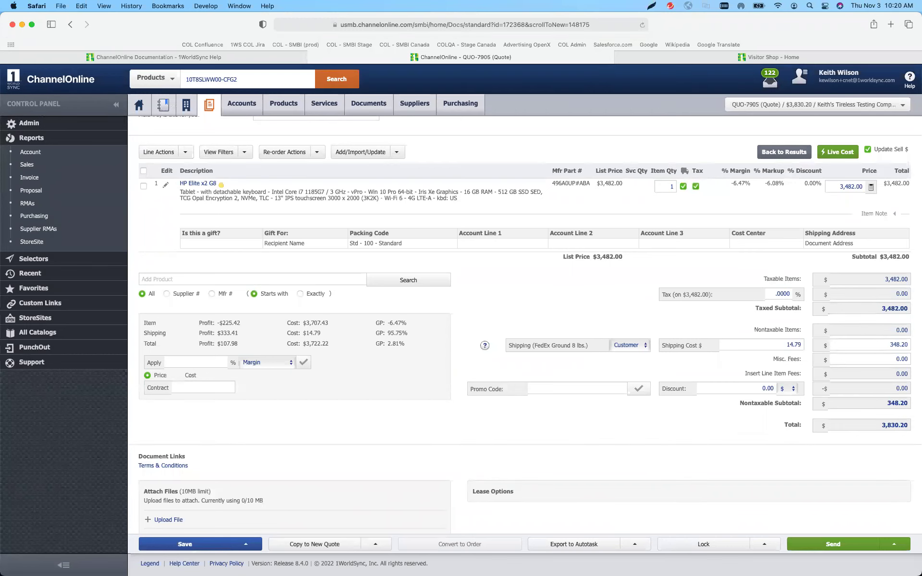
pyautogui.scroll(5, 654, 345)
pyautogui.scroll(4, 654, 345)
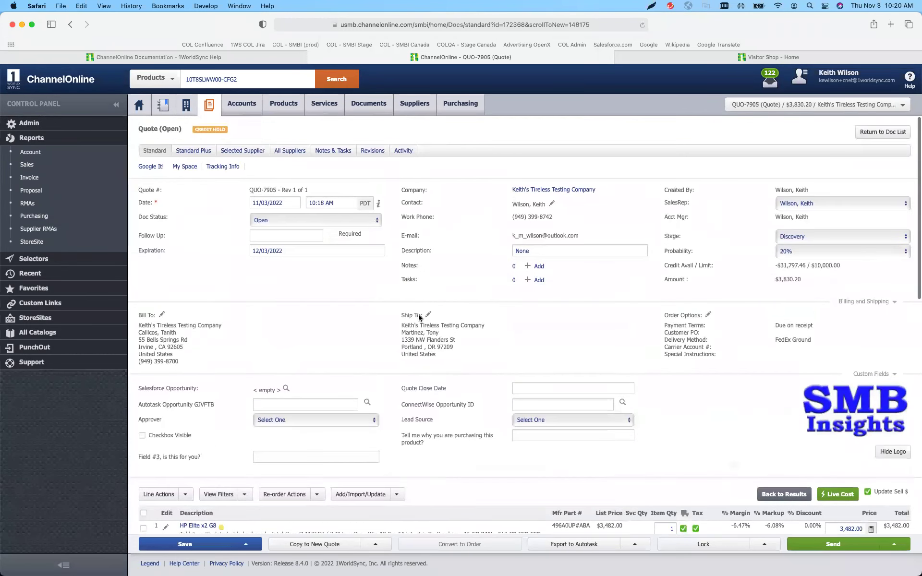
pyautogui.click(429, 315)
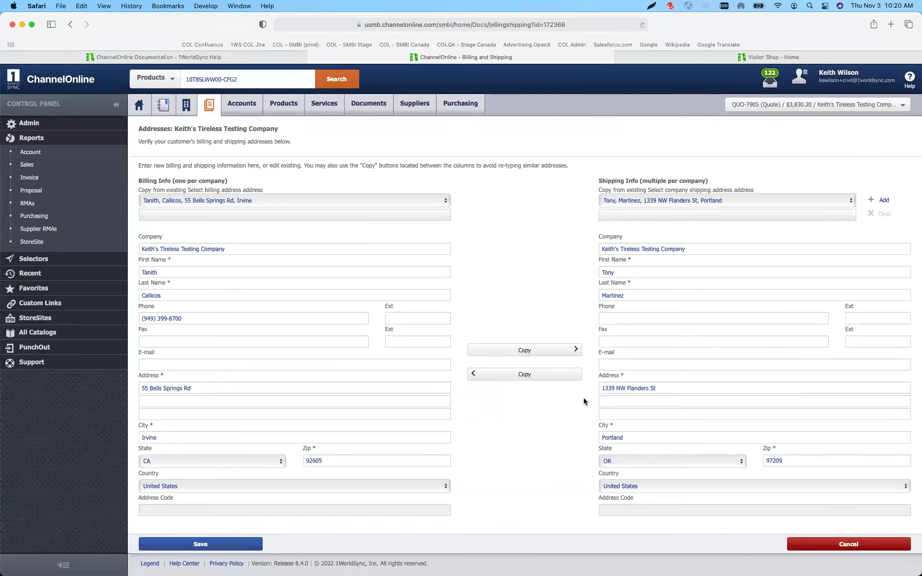
pyautogui.click(720, 201)
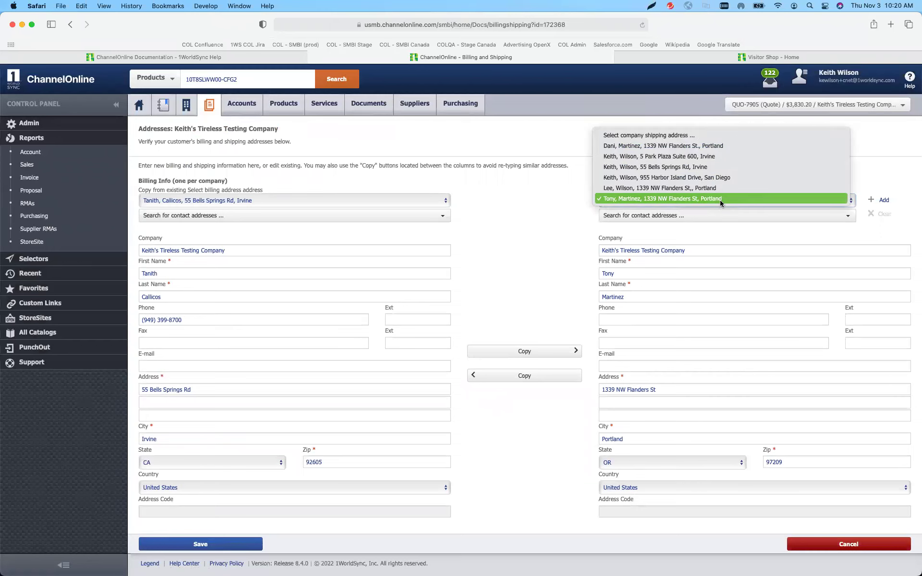
pyautogui.click(734, 178)
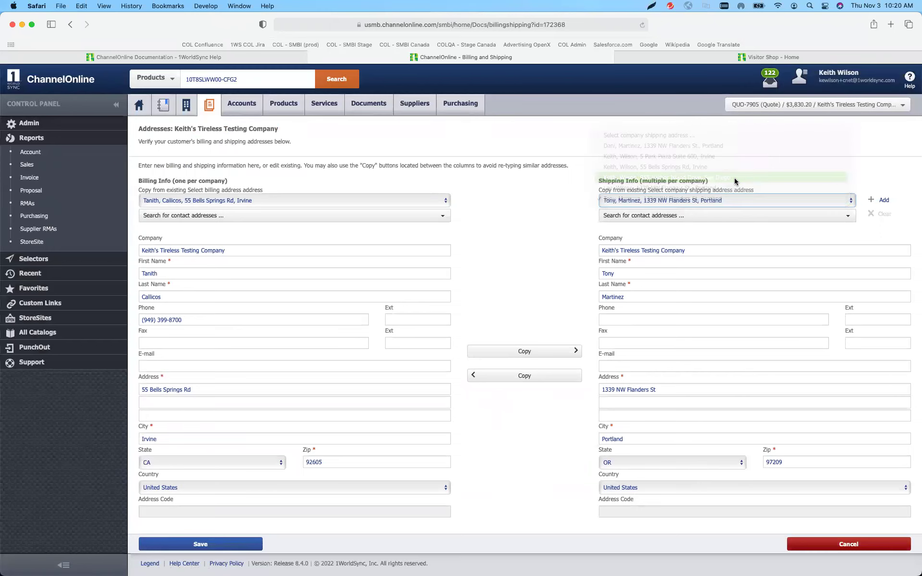
pyautogui.click(737, 199)
pyautogui.click(736, 176)
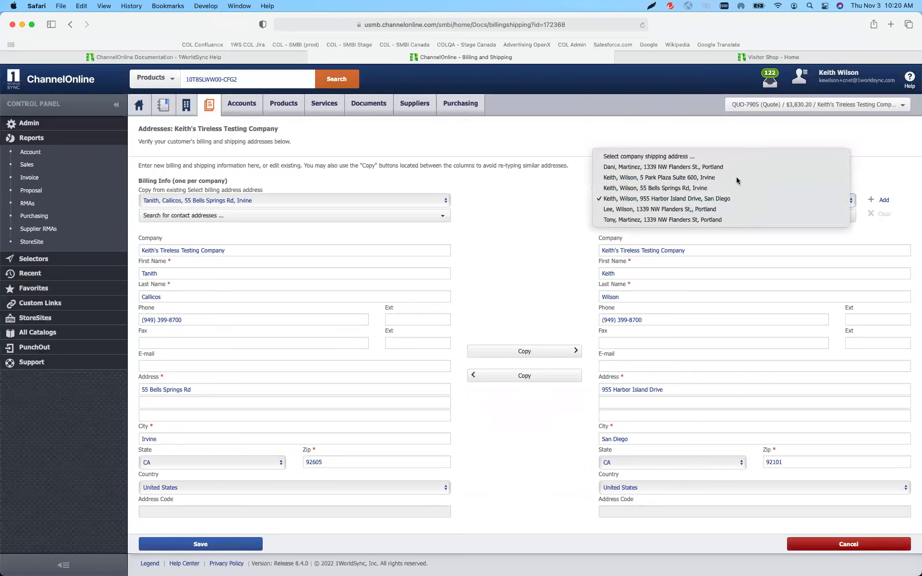
pyautogui.click(739, 202)
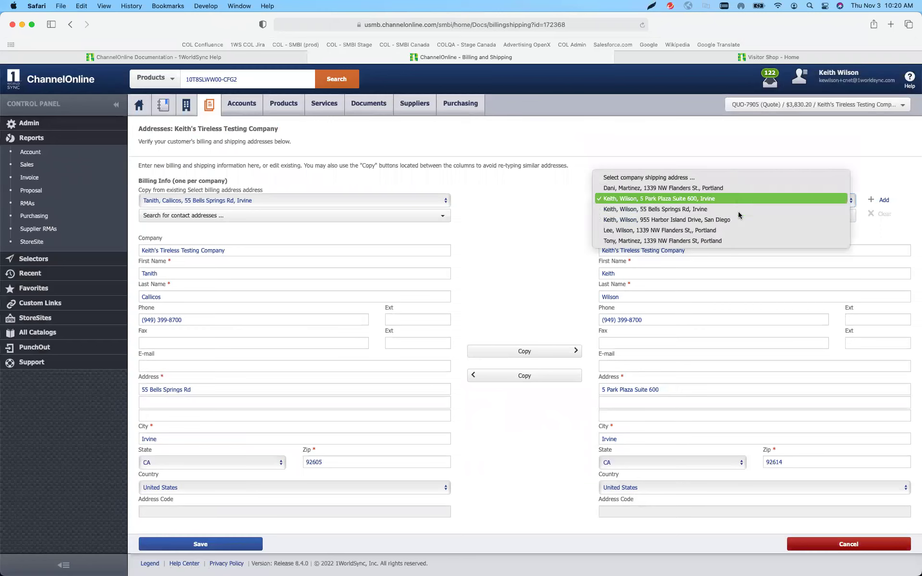
pyautogui.click(739, 240)
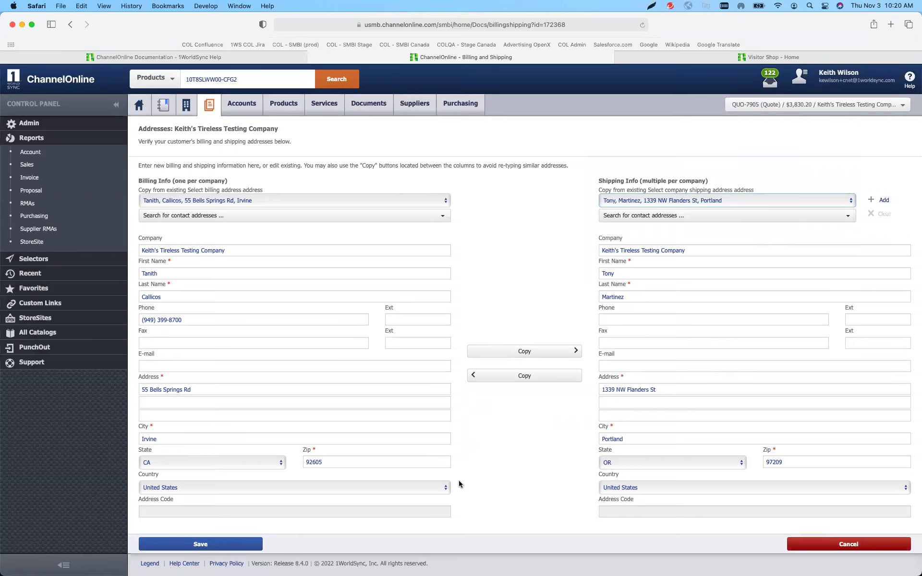
pyautogui.click(845, 547)
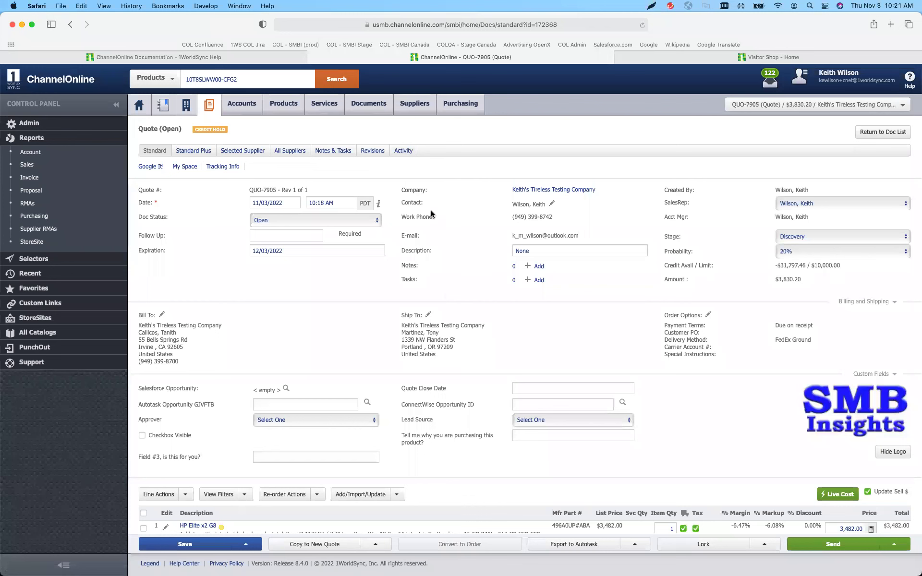
pyautogui.moveTo(176, 107)
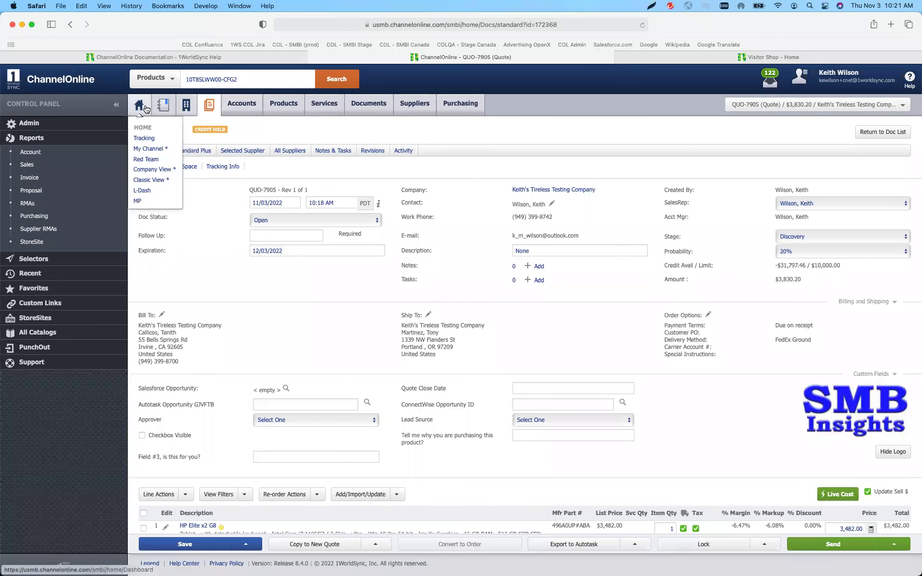
pyautogui.click(143, 108)
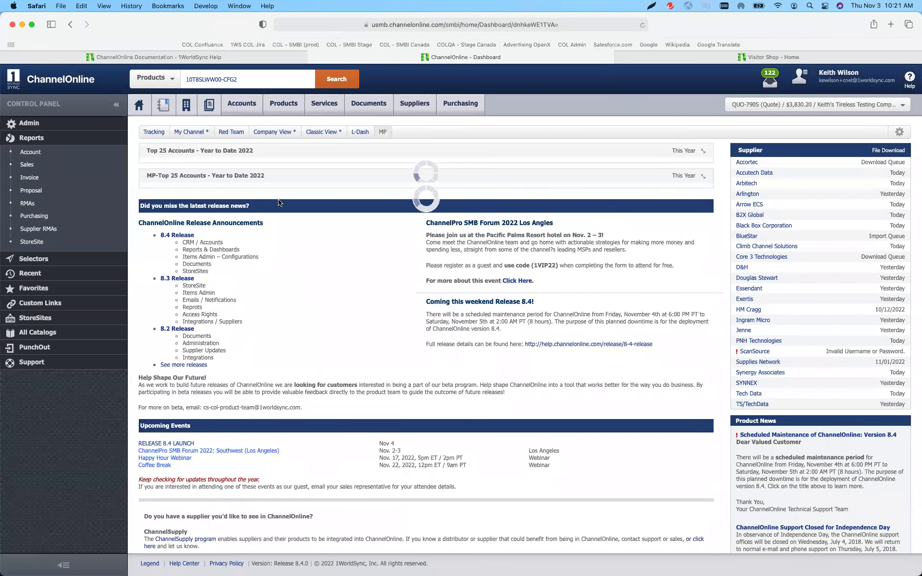
pyautogui.click(150, 134)
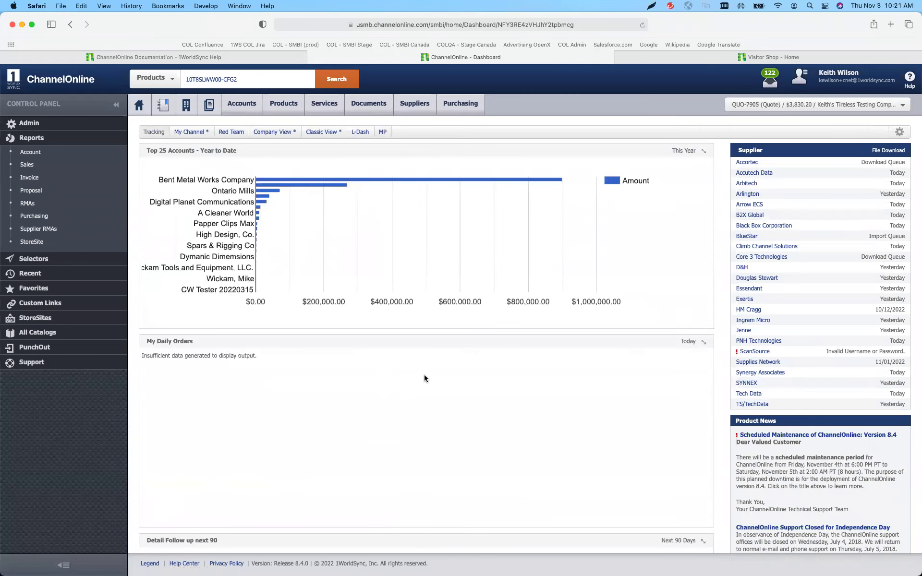
pyautogui.scroll(-10, 425, 378)
pyautogui.scroll(-5, 426, 380)
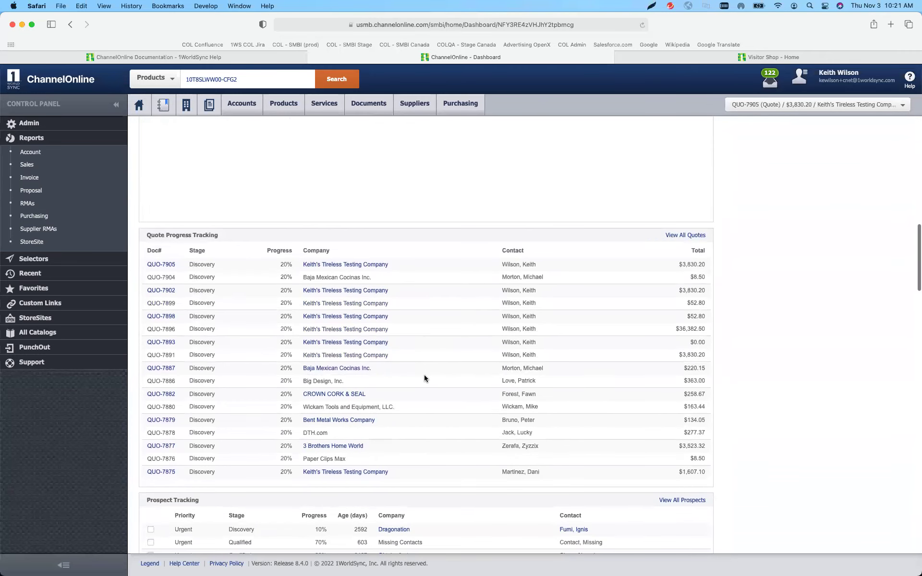
pyautogui.scroll(-1, 424, 379)
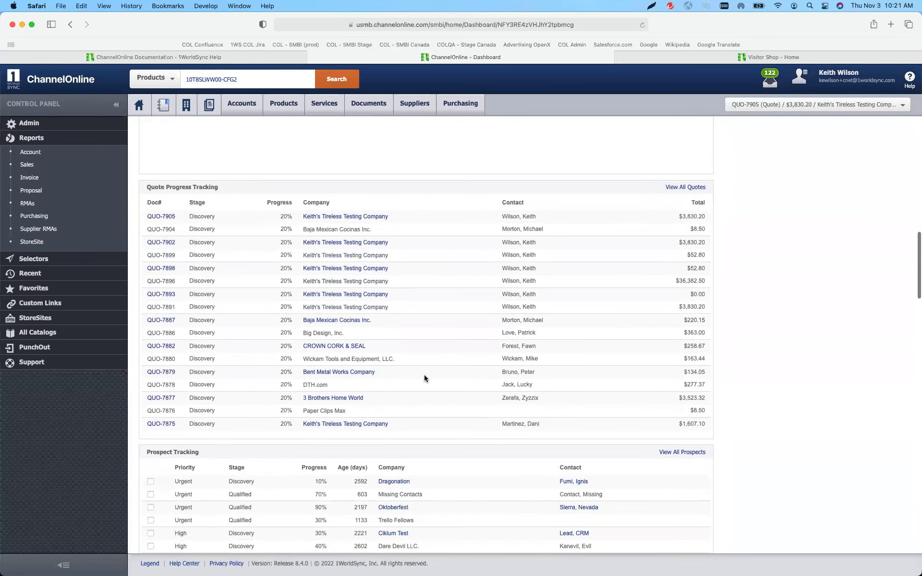
pyautogui.scroll(-5, 424, 378)
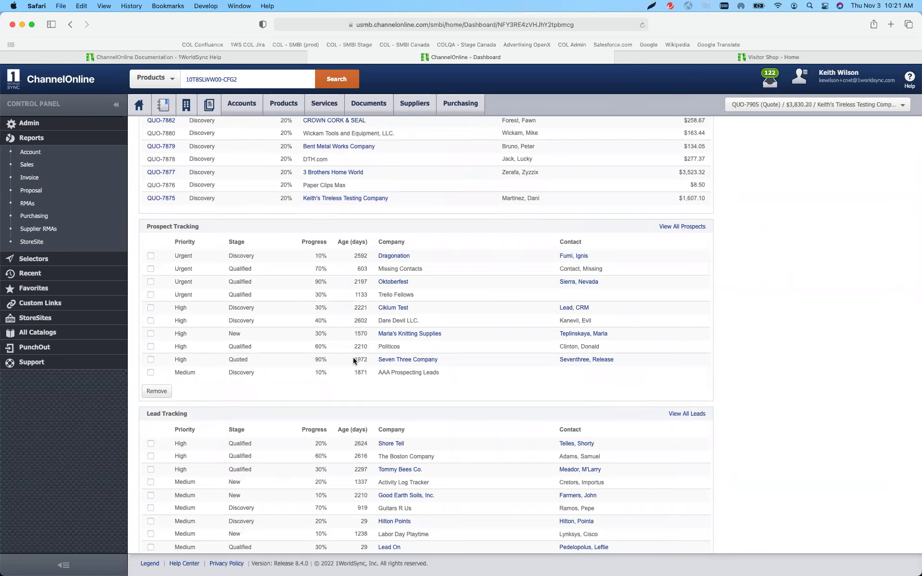
pyautogui.scroll(-3, 388, 377)
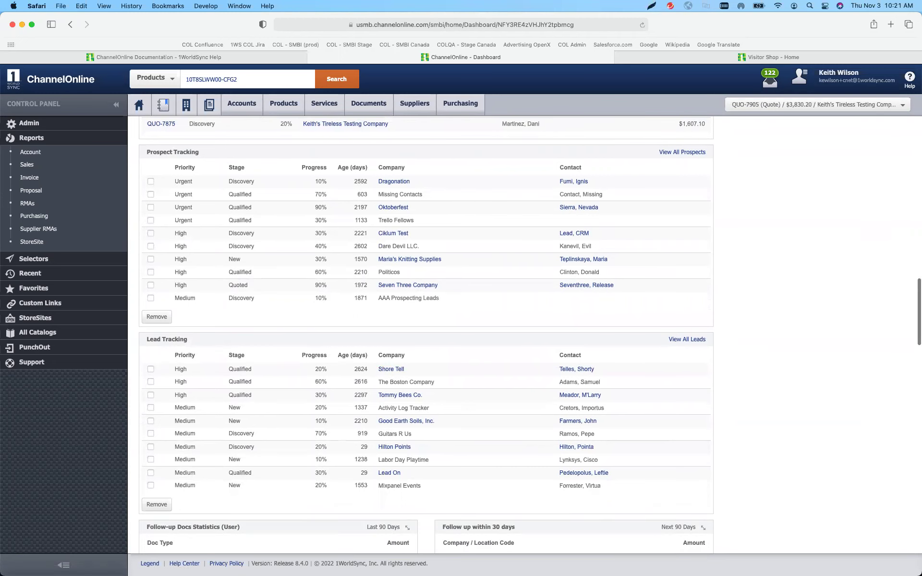
pyautogui.moveTo(338, 168); pyautogui.dragTo(368, 168)
pyautogui.scroll(-1, 337, 236)
pyautogui.moveTo(208, 106)
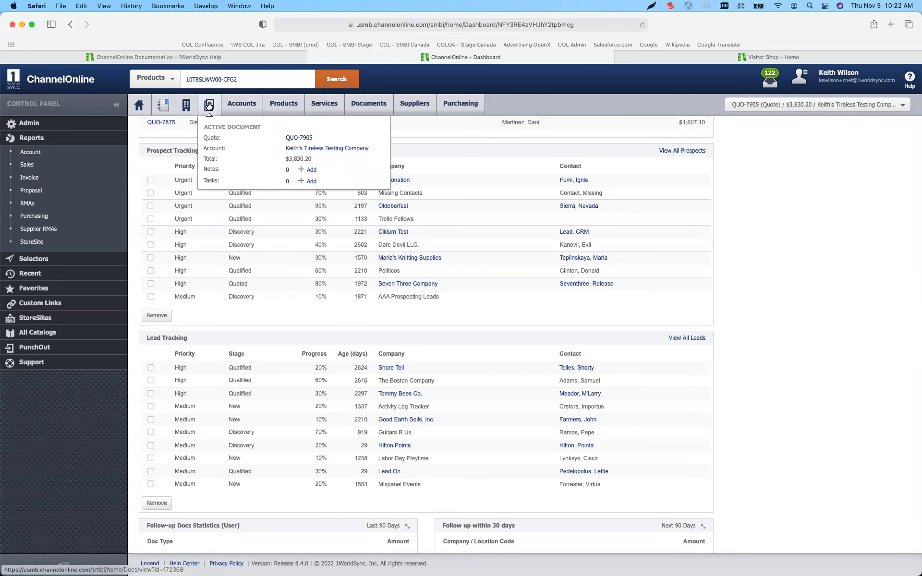
# - Return to the active customer's account view, still showing Credit Hold Yes and -$31,797.46 available credit
pyautogui.click(186, 104)
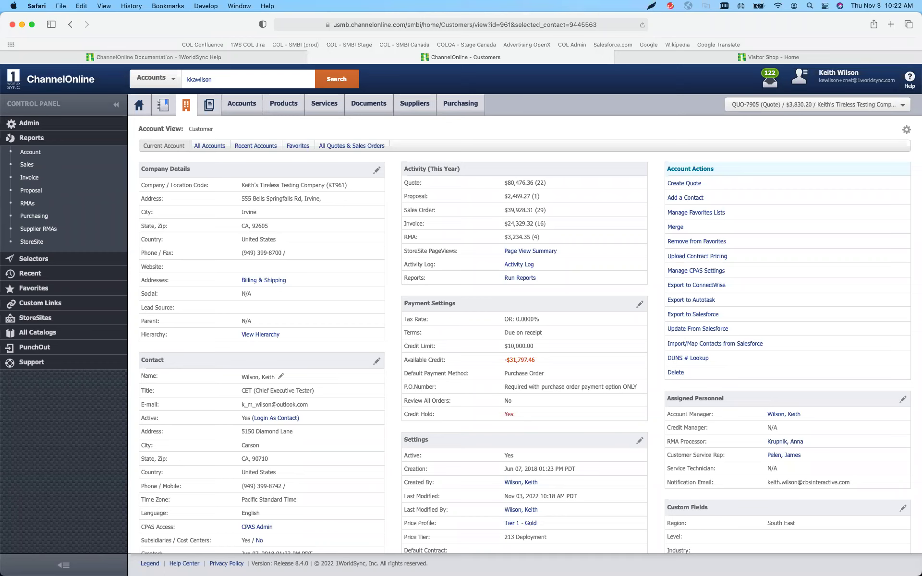
pyautogui.scroll(-1, 335, 304)
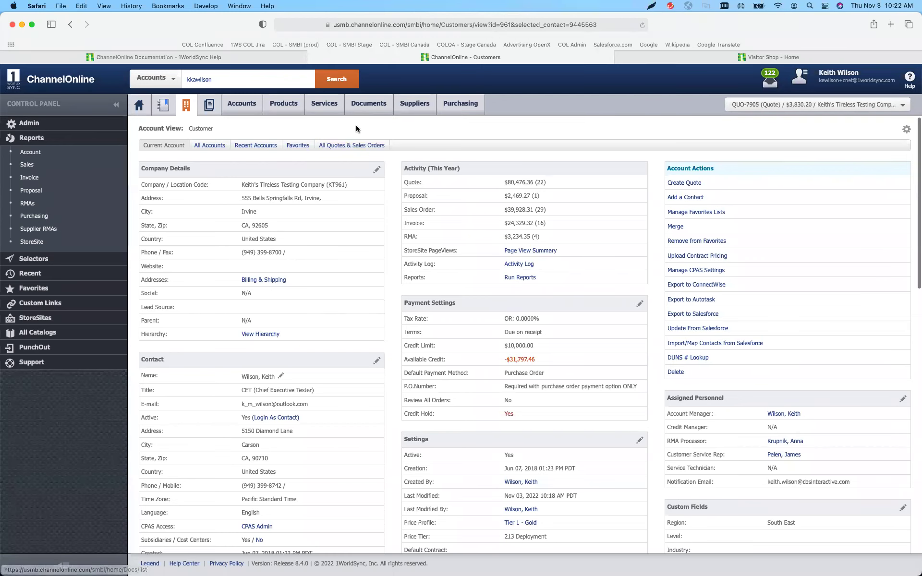
# - Go to Admin > Items Admin > Custom Items and show the Configurations list
pyautogui.click(37, 126)
pyautogui.moveTo(46, 272)
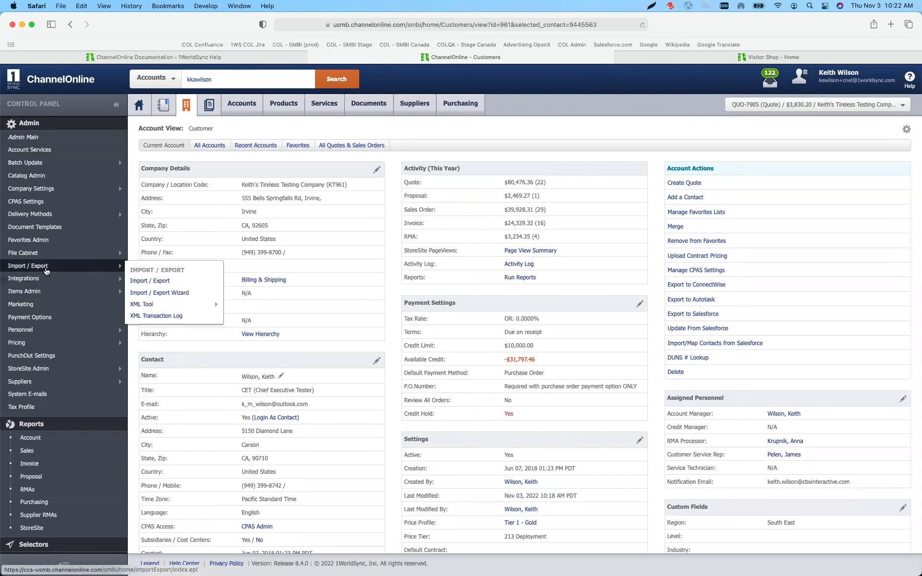
pyautogui.moveTo(47, 293)
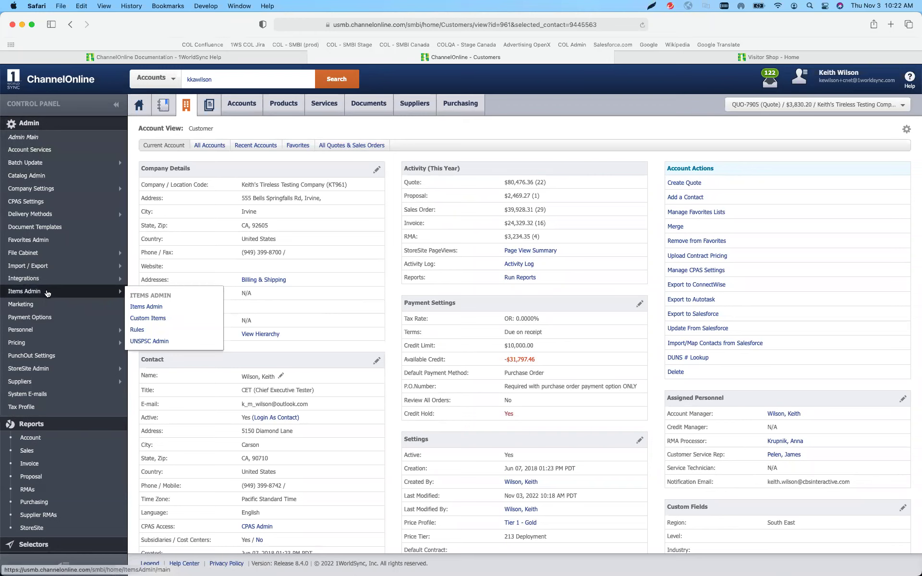
pyautogui.click(176, 319)
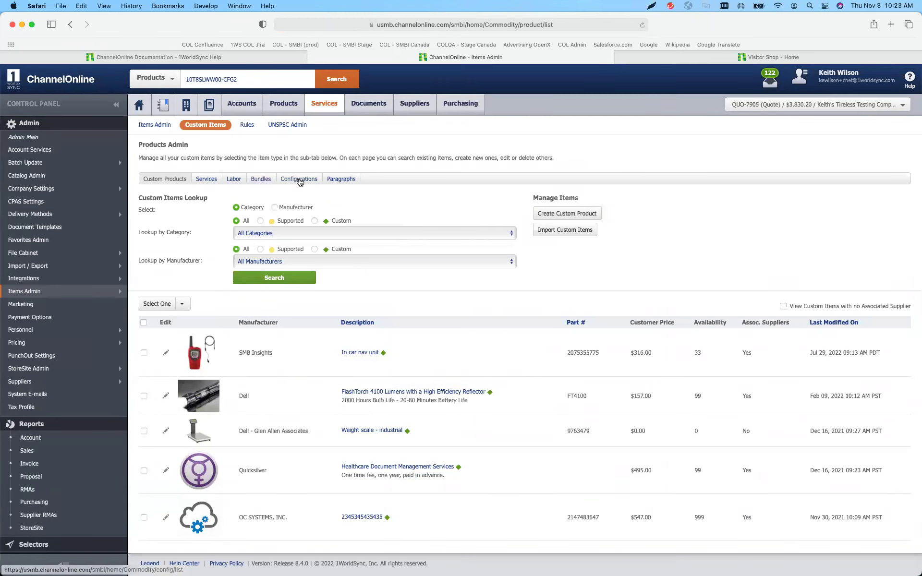
pyautogui.click(299, 180)
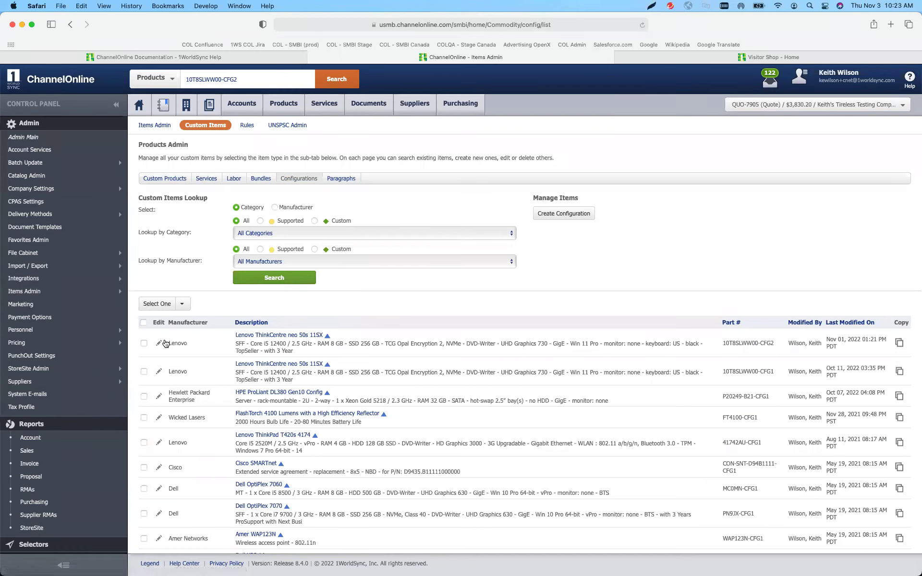
# - Edit the Lenovo ThinkCentre neo 50s 11SX configuration and review its part number
pyautogui.click(159, 345)
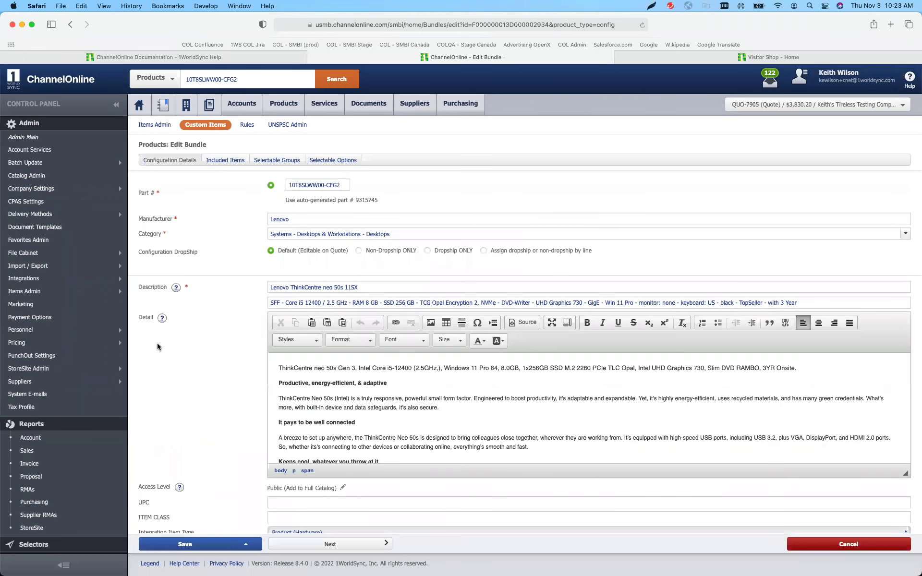
pyautogui.moveTo(345, 185); pyautogui.dragTo(284, 185)
pyautogui.click(519, 192)
pyautogui.scroll(-8, 417, 381)
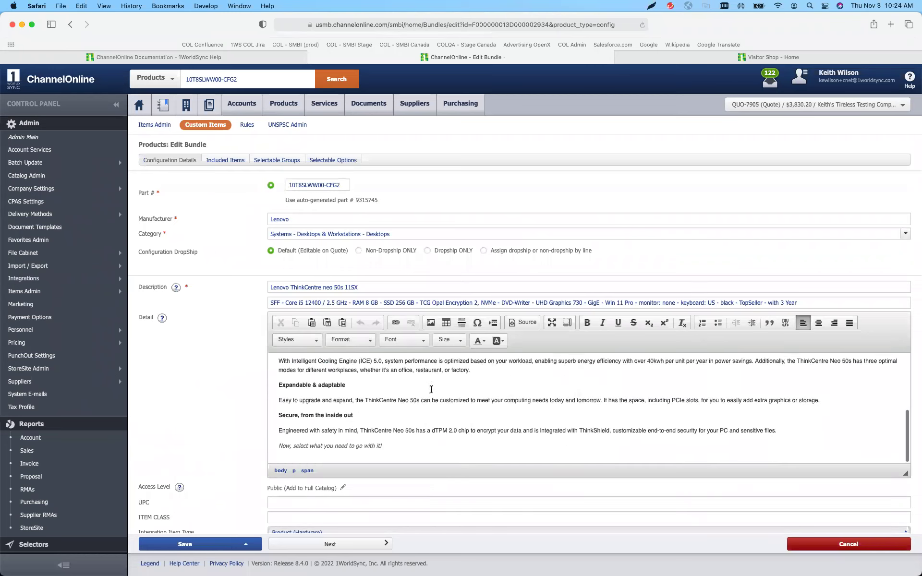
pyautogui.scroll(8, 432, 389)
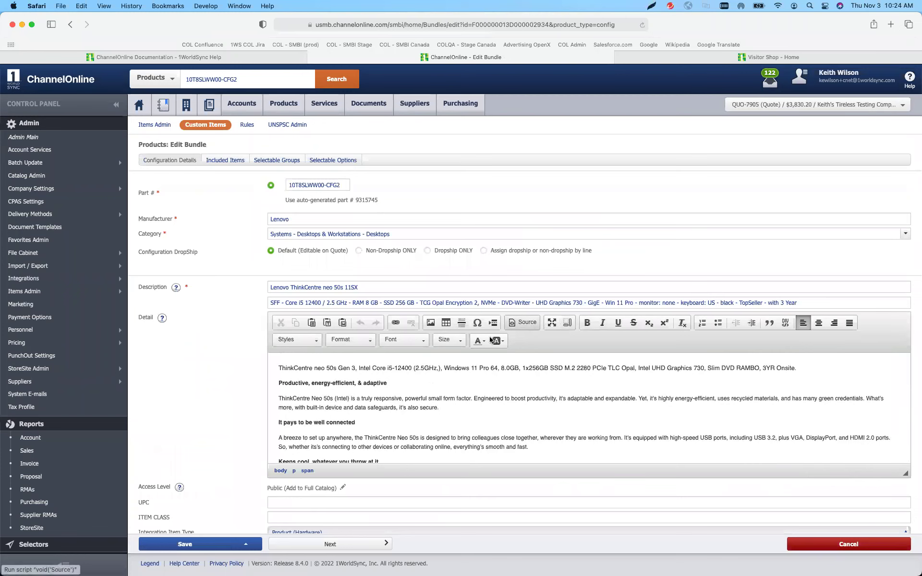
pyautogui.scroll(-1, 204, 429)
pyautogui.scroll(-5, 215, 427)
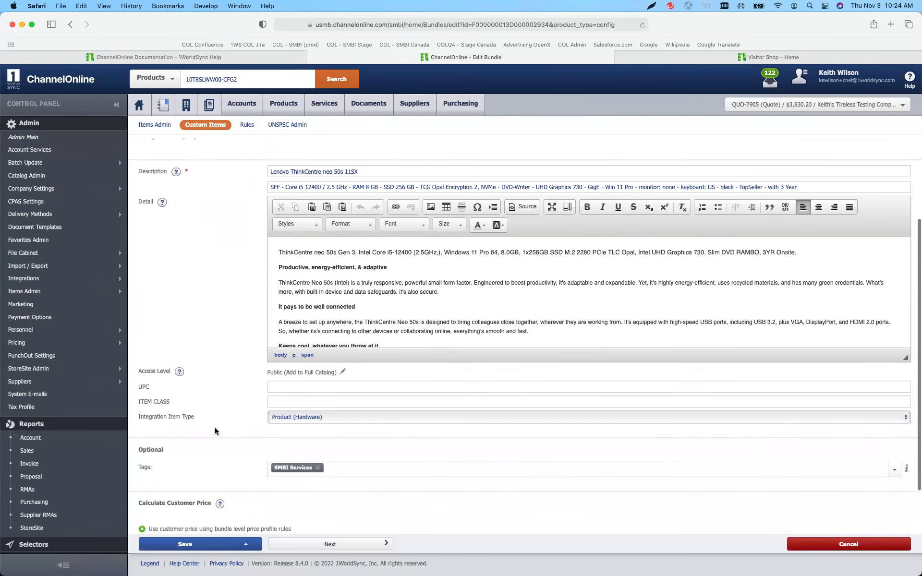
# - Review the empty UPC and Item Class fields, keep Product (Hardware) integration type, and continue
pyautogui.click(299, 374)
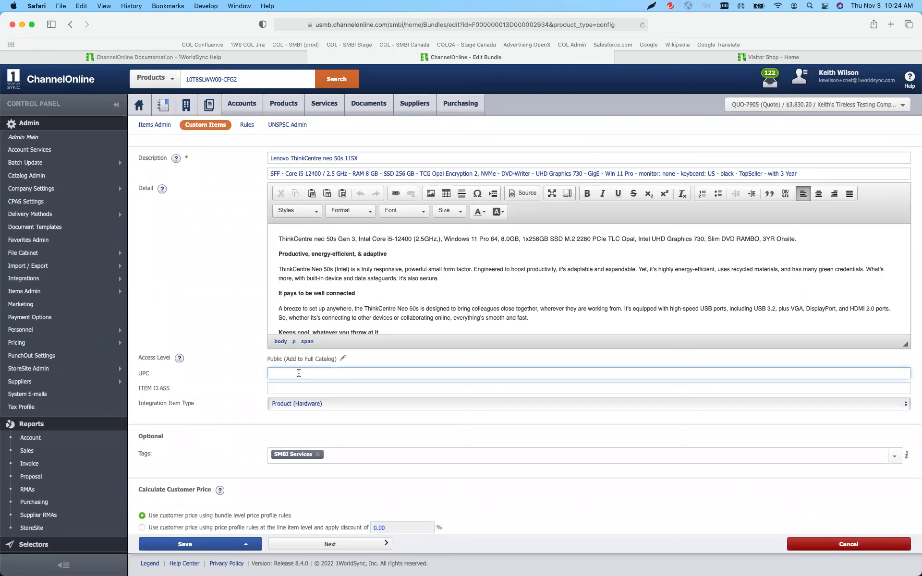
pyautogui.click(294, 388)
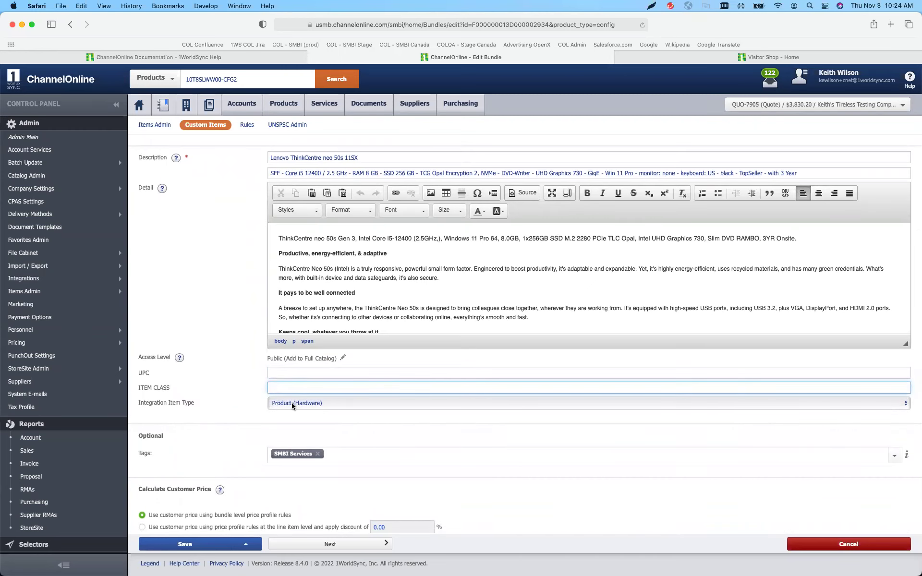
pyautogui.click(294, 404)
pyautogui.click(222, 409)
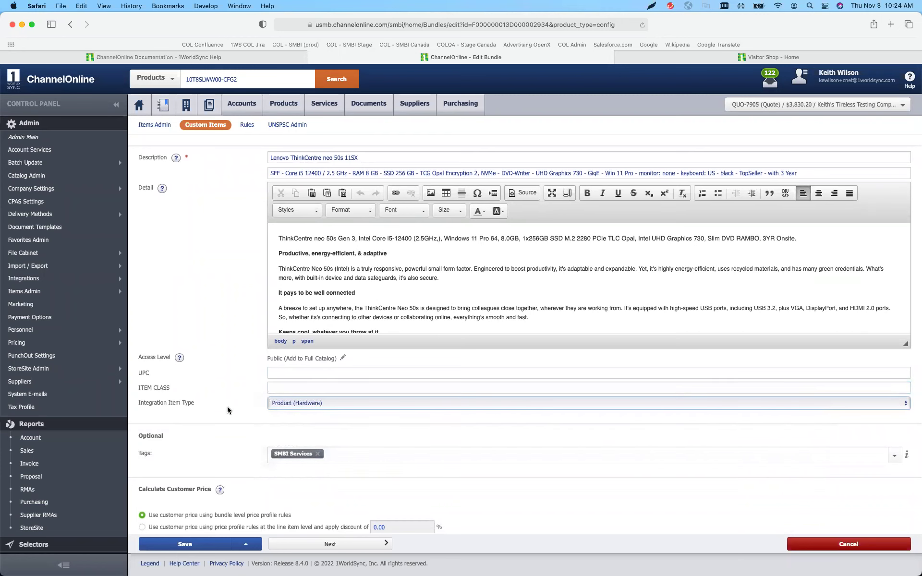
pyautogui.scroll(-2, 228, 410)
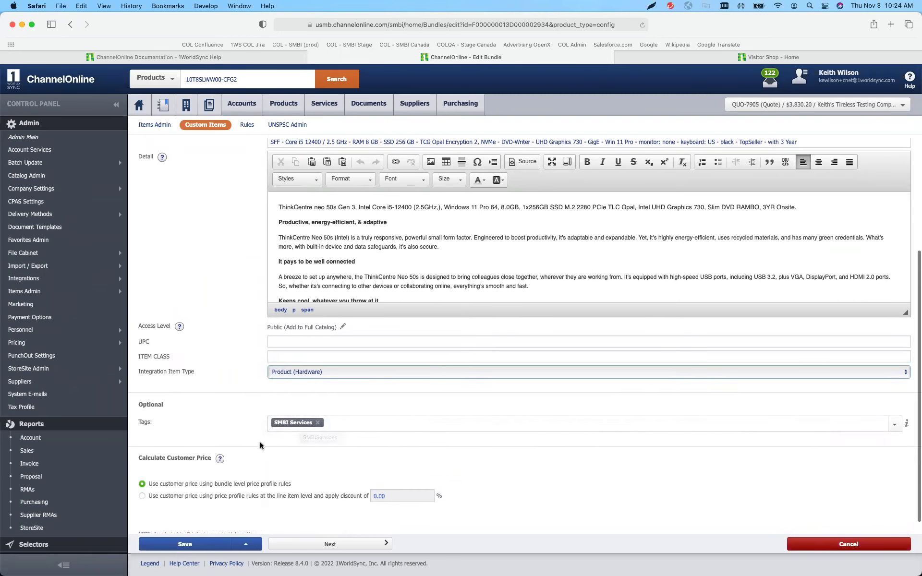
pyautogui.scroll(4, 260, 445)
pyautogui.scroll(3, 260, 442)
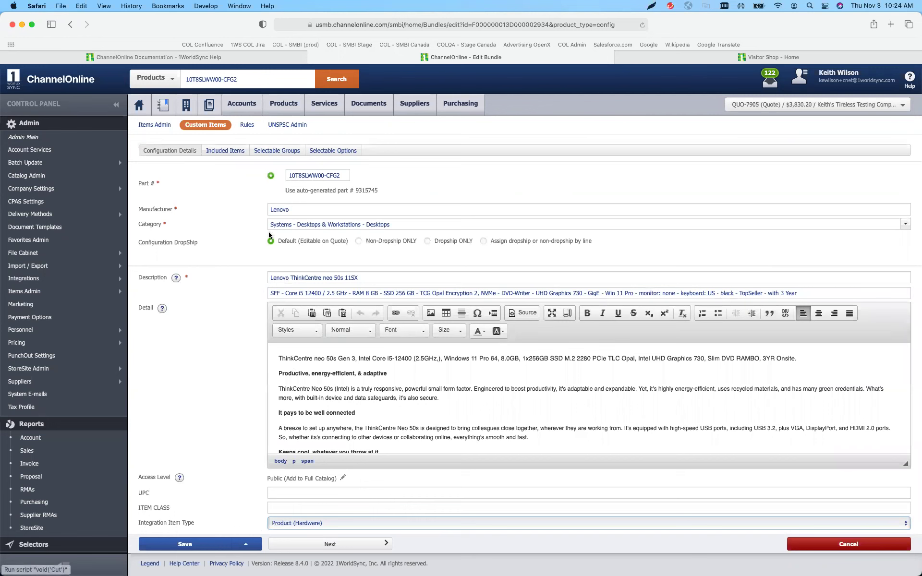
pyautogui.click(345, 548)
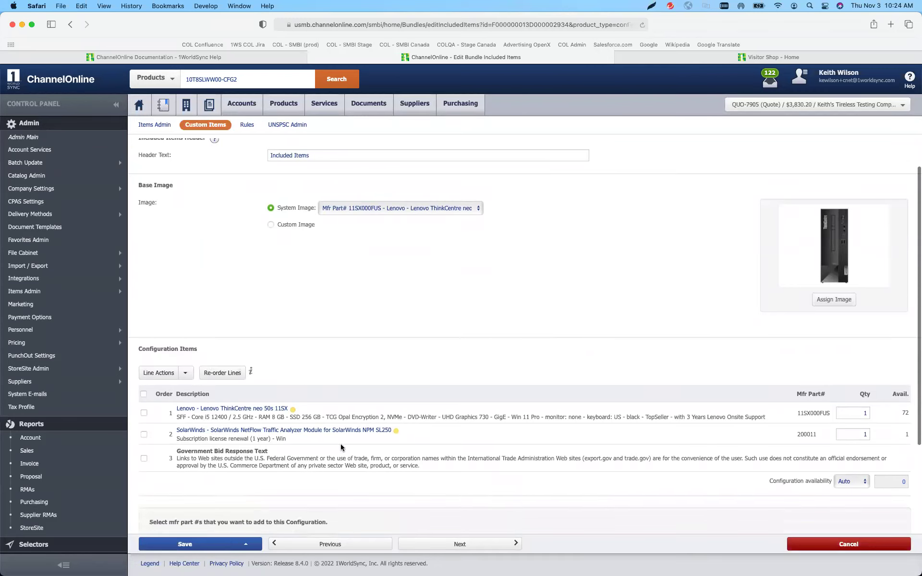
# - Scroll down to the included items' mfr part # search field and select it
pyautogui.scroll(-4, 341, 444)
pyautogui.scroll(-2, 425, 472)
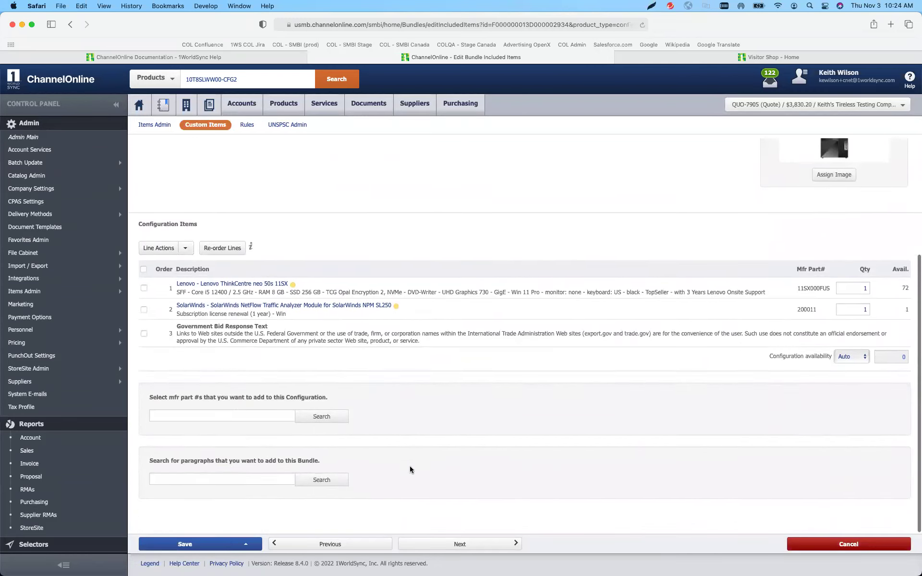
pyautogui.click(229, 416)
# - Search manufacturer parts matching 123 and browse the results
pyautogui.write('123')
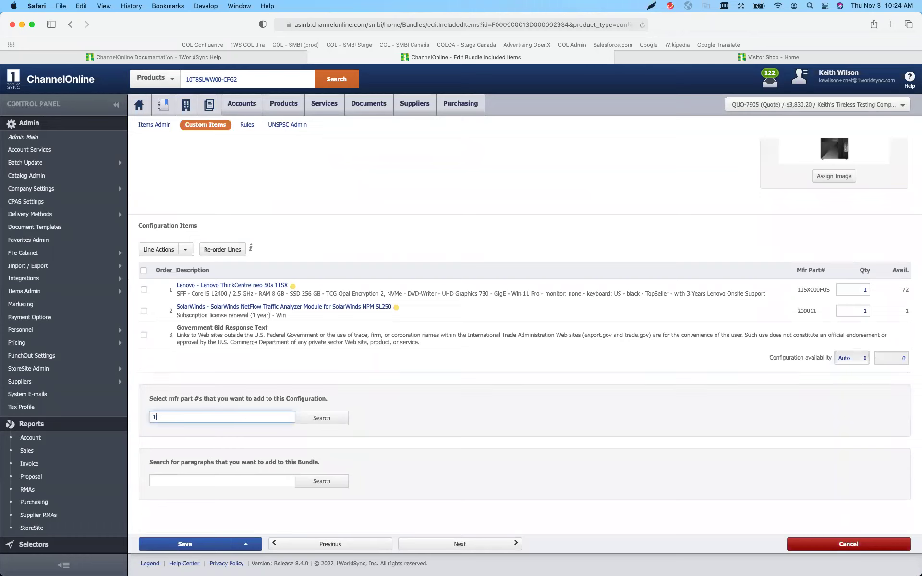
pyautogui.click(321, 423)
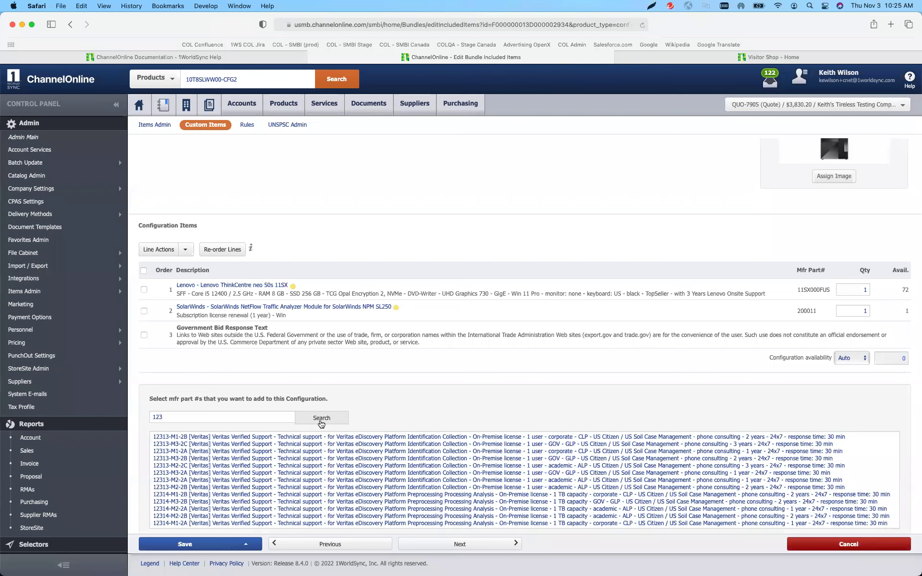
pyautogui.scroll(-3, 399, 505)
pyautogui.scroll(-5, 398, 505)
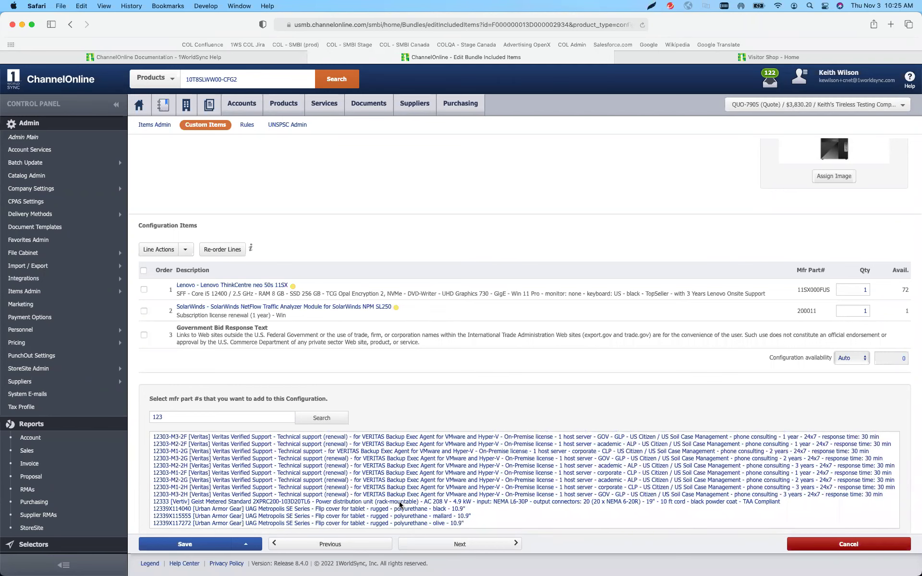
pyautogui.scroll(-5, 399, 501)
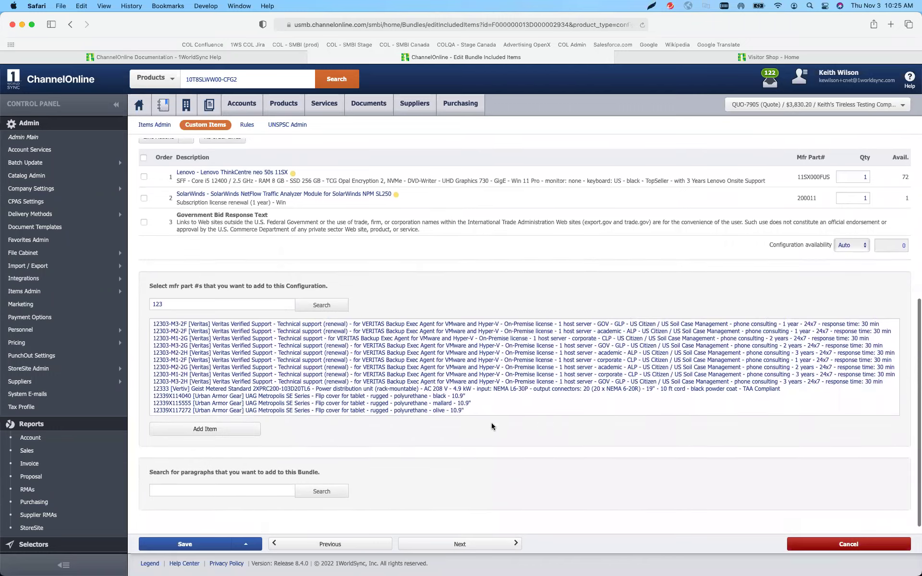
# - Review the paragraph search and Government Bid Response Text item, then continue to selectable groups
pyautogui.moveTo(181, 469); pyautogui.dragTo(247, 482)
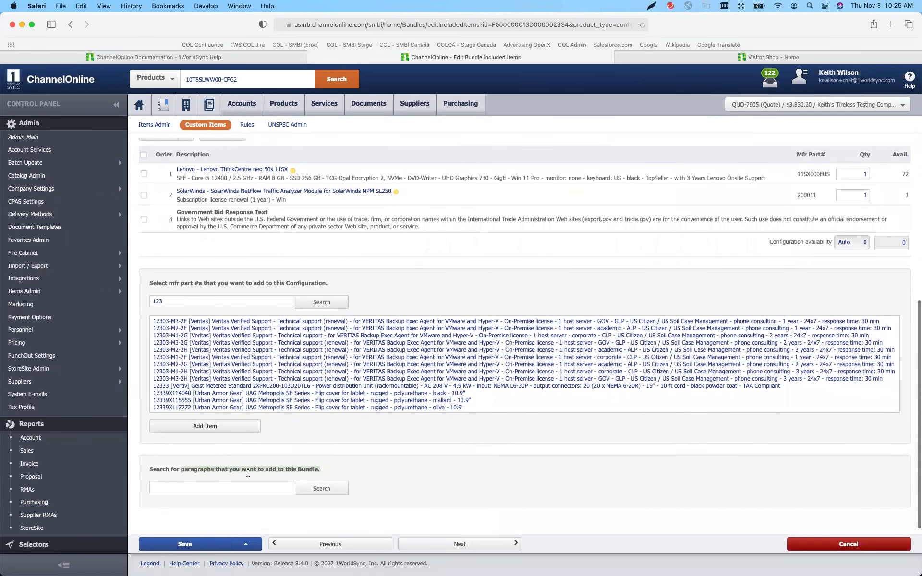
pyautogui.scroll(4, 427, 409)
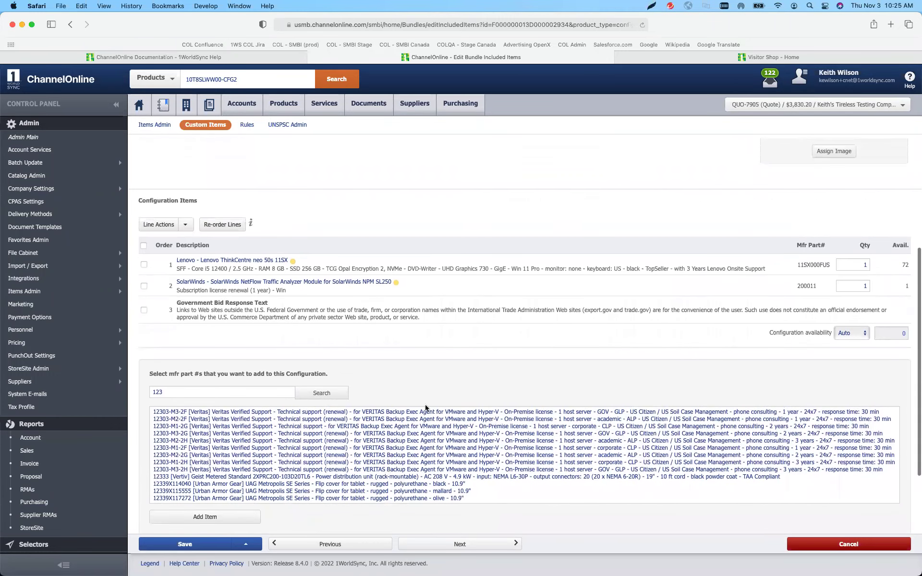
pyautogui.moveTo(176, 303); pyautogui.dragTo(287, 307)
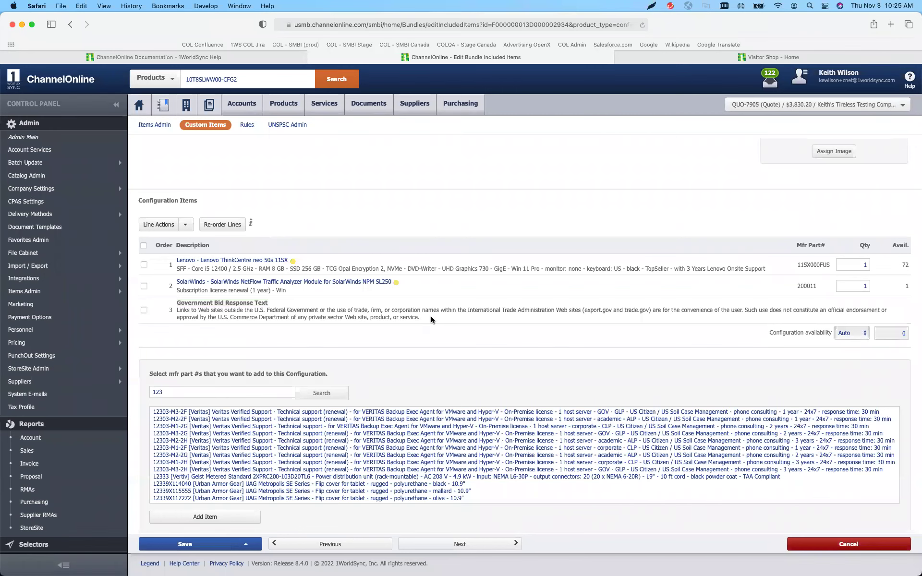
pyautogui.scroll(1, 428, 316)
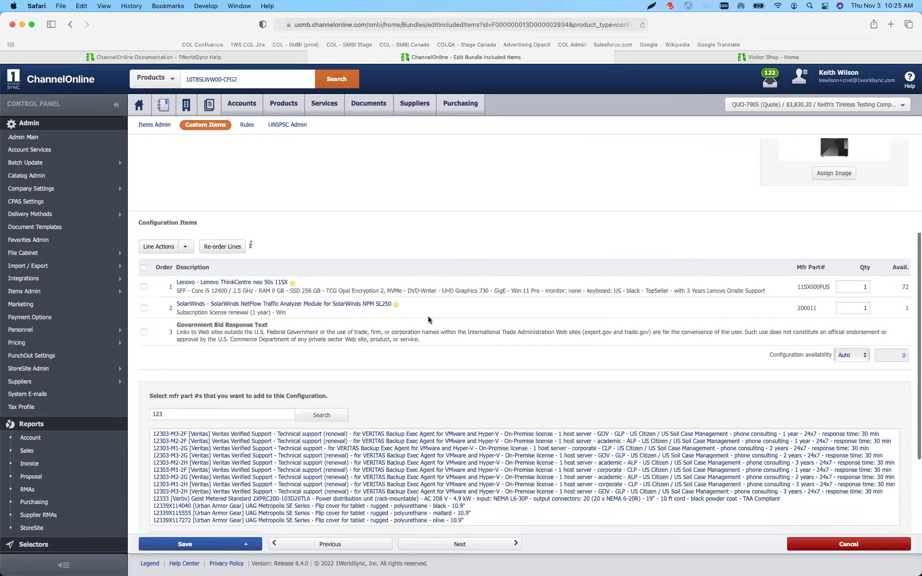
pyautogui.scroll(7, 428, 316)
pyautogui.scroll(-1, 271, 294)
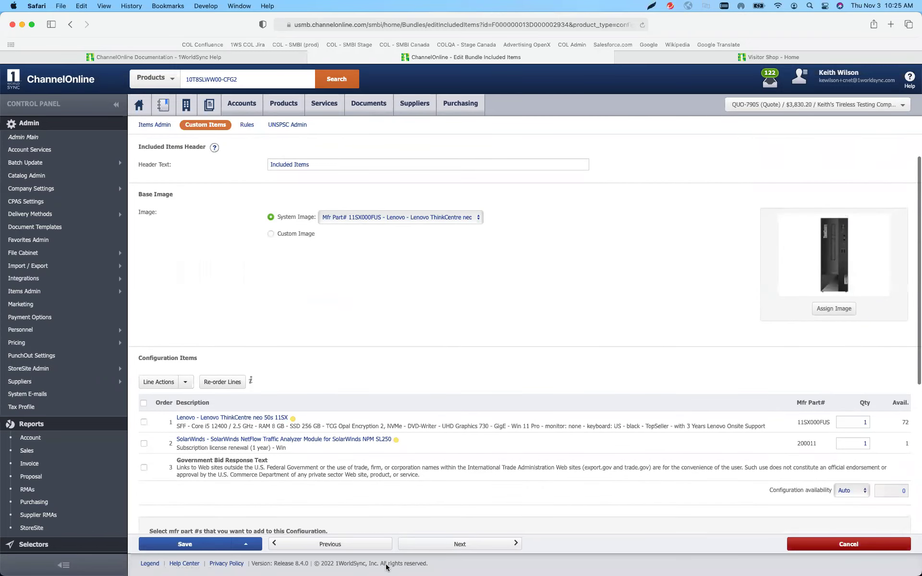
pyautogui.click(442, 545)
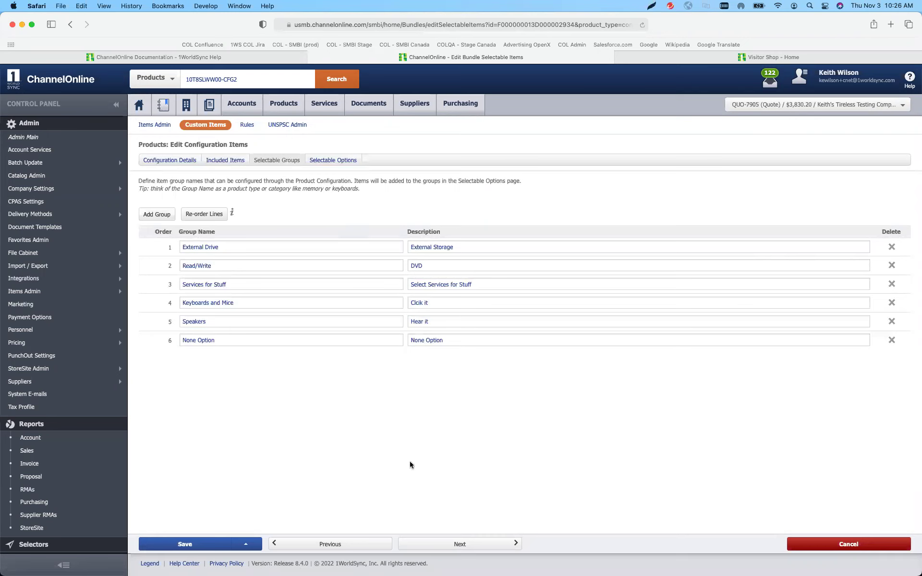
# - Advance to the Selectable Options page, showing the 8 GB default and 16 GB choices
pyautogui.click(450, 546)
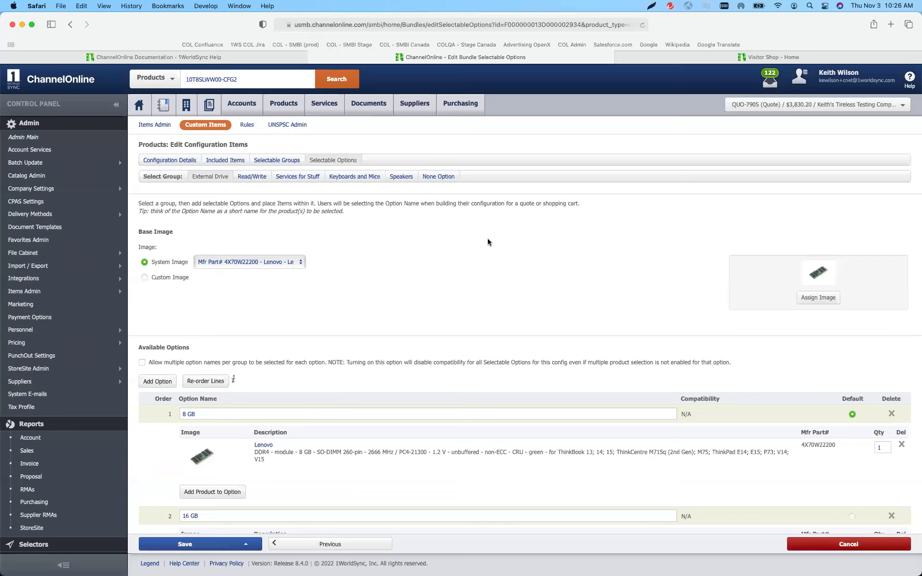
# - Check the None Option group, then browse Keyboards and Mice options Silent Mouse and Pro Mouse
pyautogui.click(440, 178)
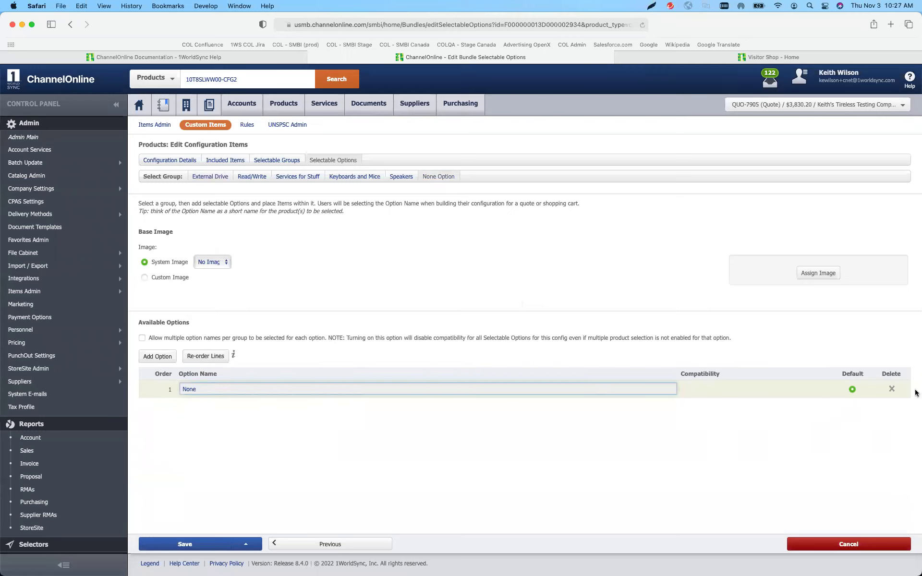
pyautogui.click(351, 177)
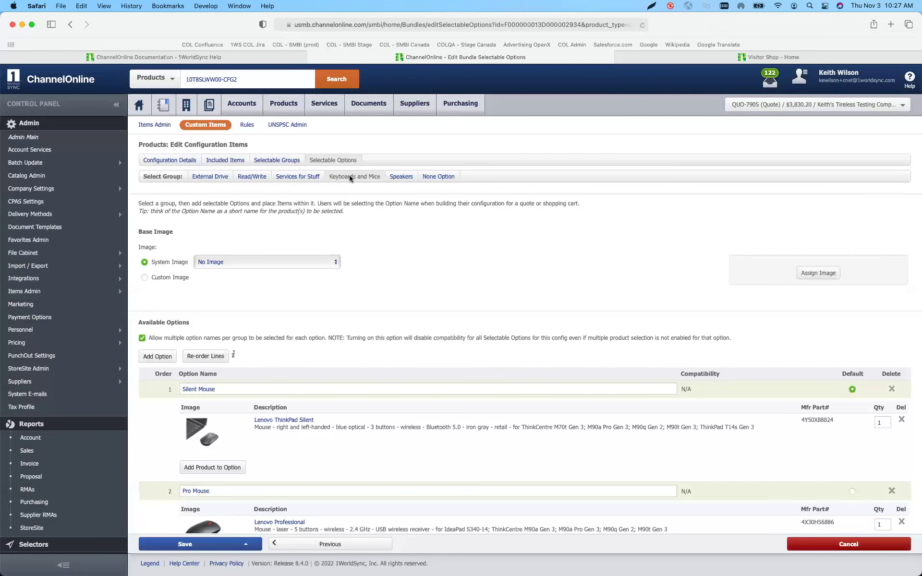
pyautogui.scroll(-3, 437, 414)
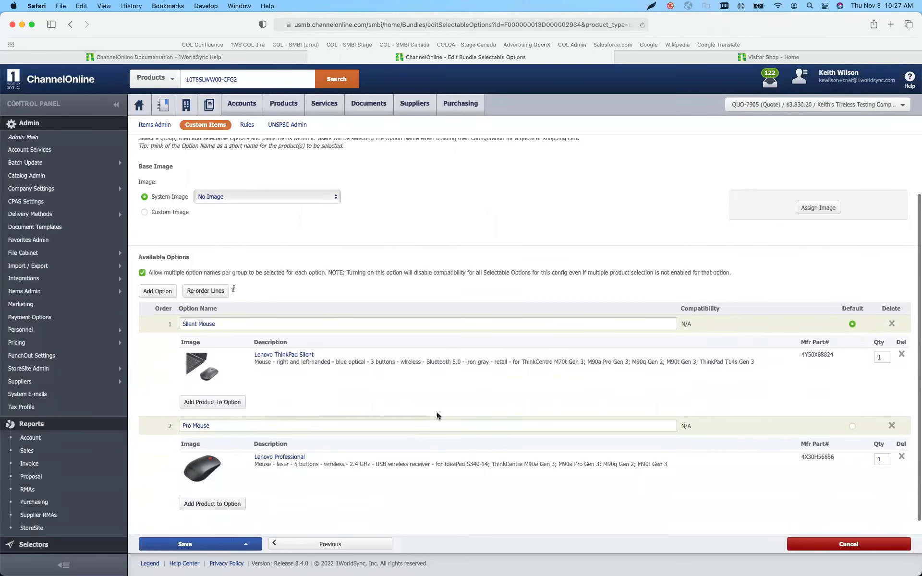
pyautogui.scroll(-1, 437, 413)
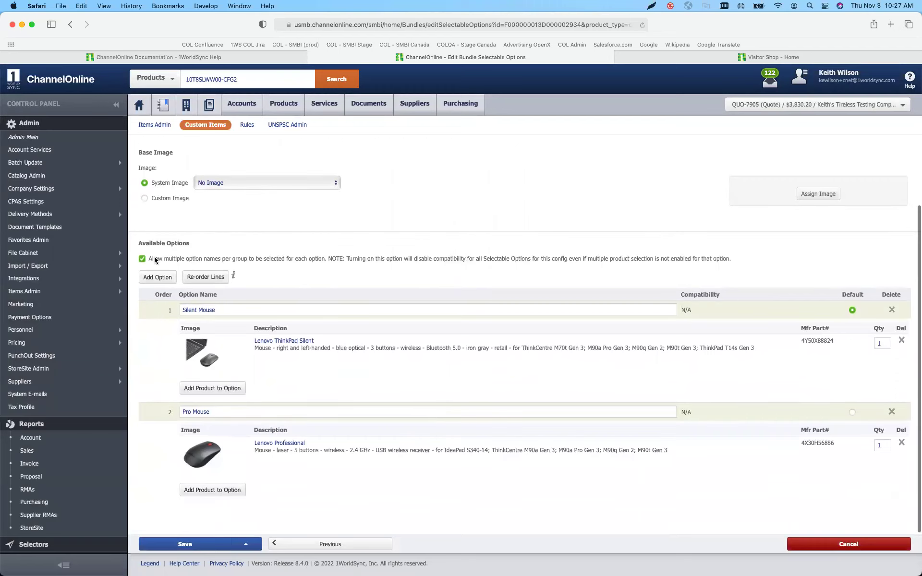
pyautogui.moveTo(139, 240); pyautogui.dragTo(195, 246)
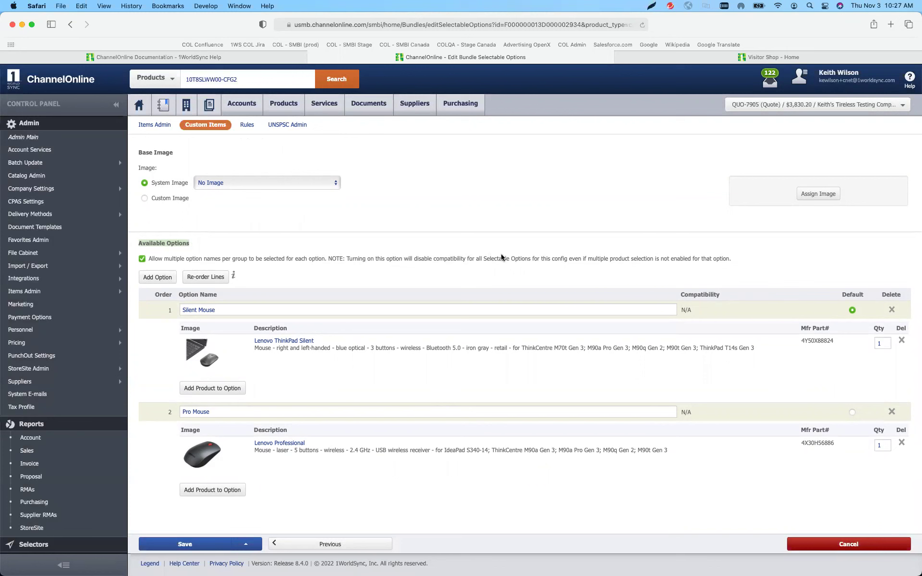
pyautogui.scroll(3, 524, 263)
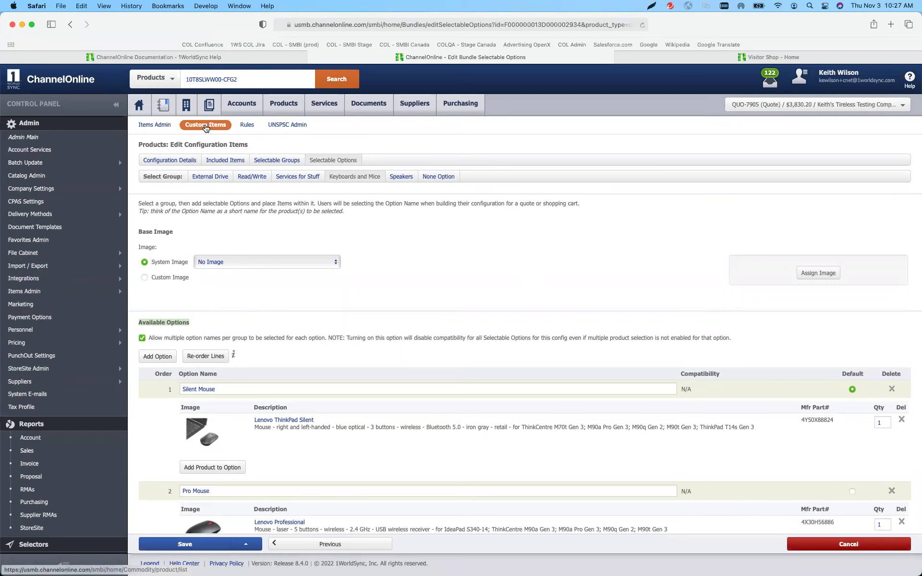
# - Open the Lenovo ThinkCentre neo 50s 11SX from Custom Items > Configurations and scroll to its Selectable Options
pyautogui.click(206, 128)
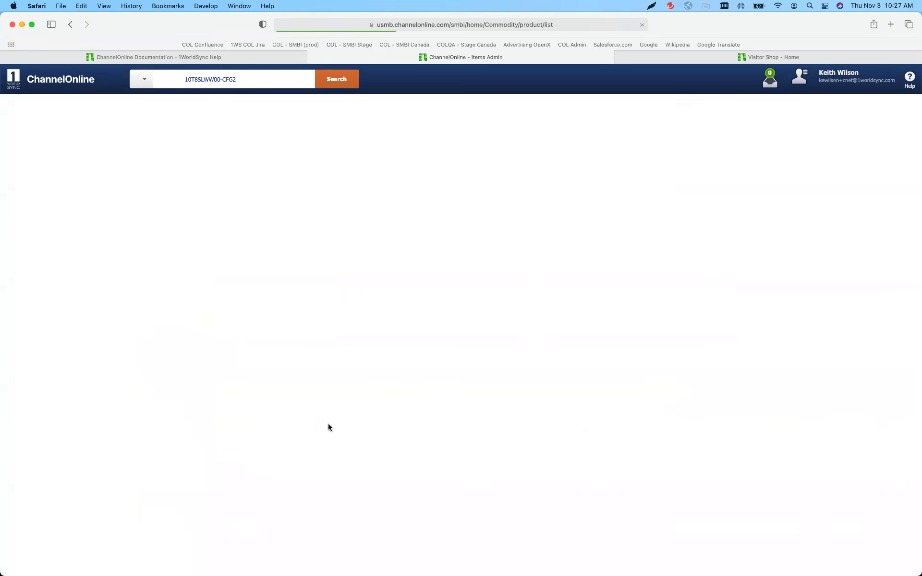
pyautogui.click(299, 182)
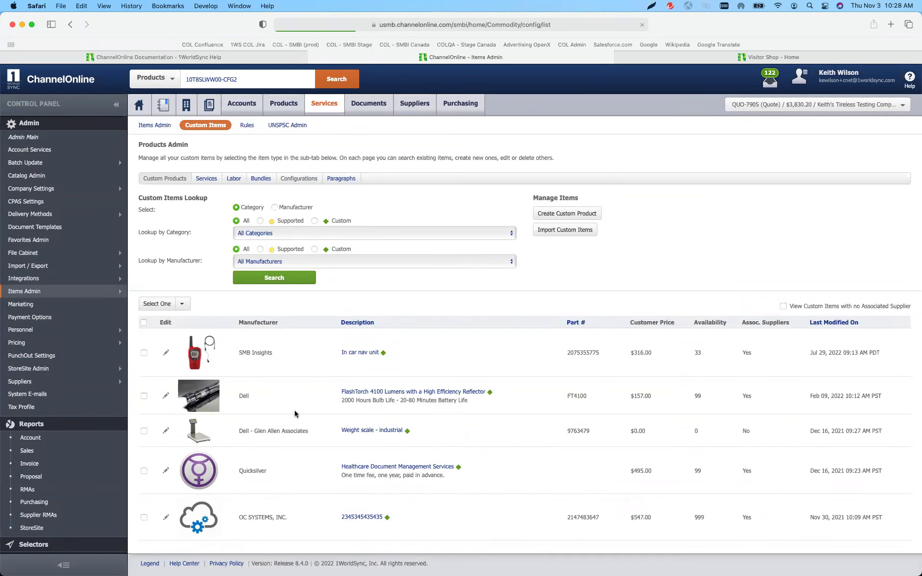
pyautogui.click(280, 336)
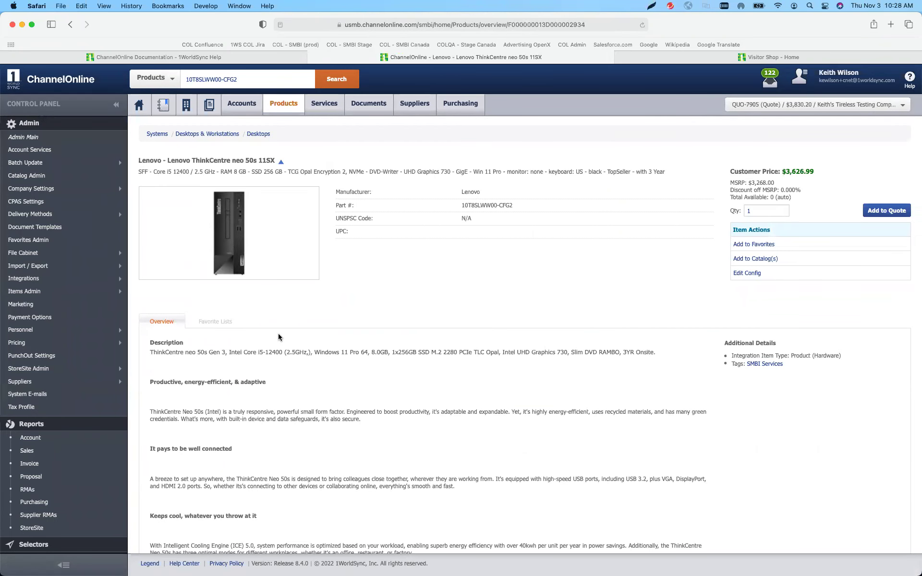
pyautogui.scroll(-5, 342, 411)
pyautogui.scroll(-5, 342, 411)
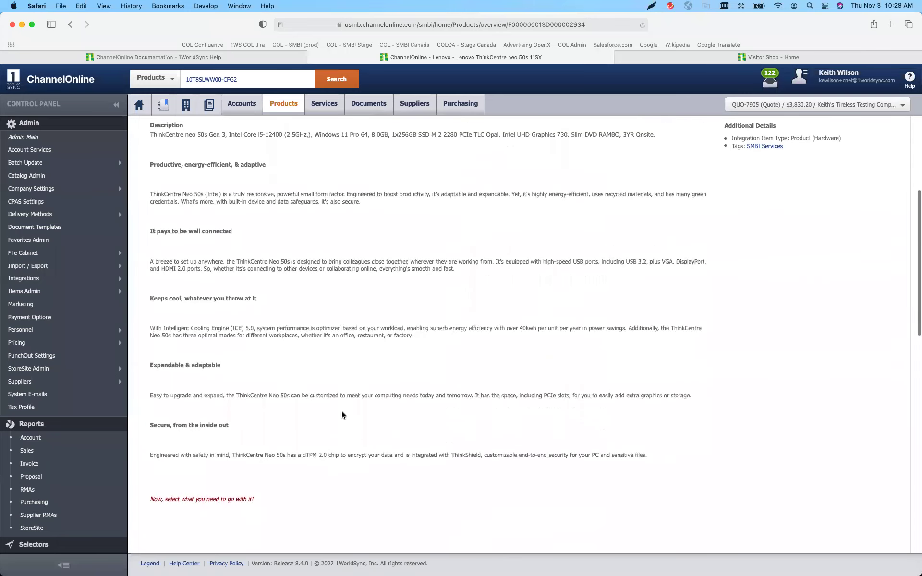
pyautogui.scroll(-15, 342, 415)
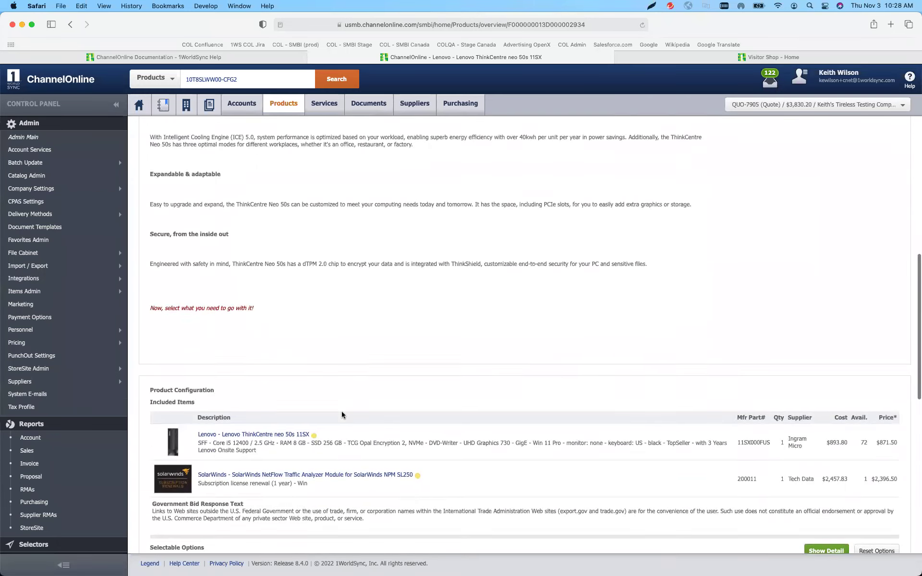
pyautogui.scroll(-1, 342, 412)
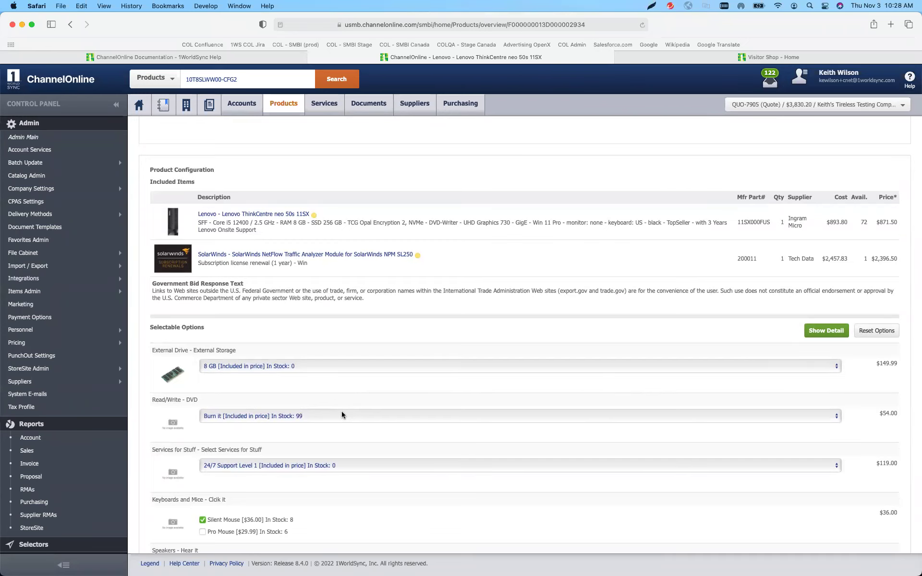
pyautogui.scroll(-4, 719, 370)
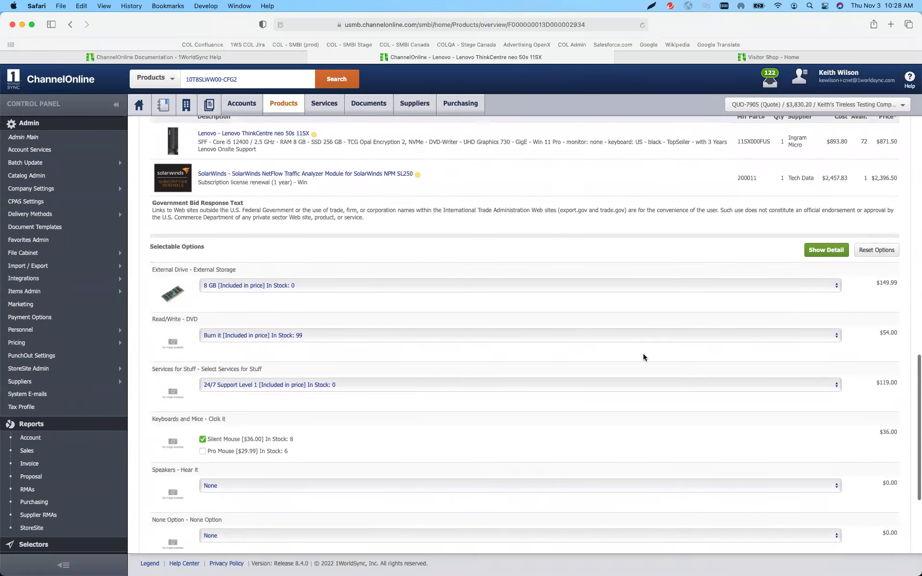
pyautogui.scroll(-1, 769, 265)
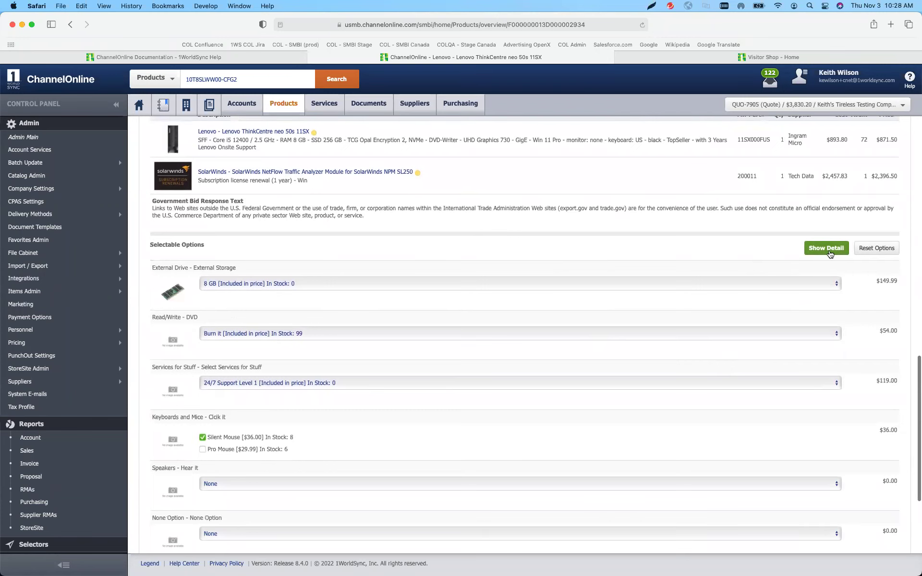
# - Choose 16 GB for the External Drive and add the Pro Mouse to the configuration
pyautogui.click(827, 249)
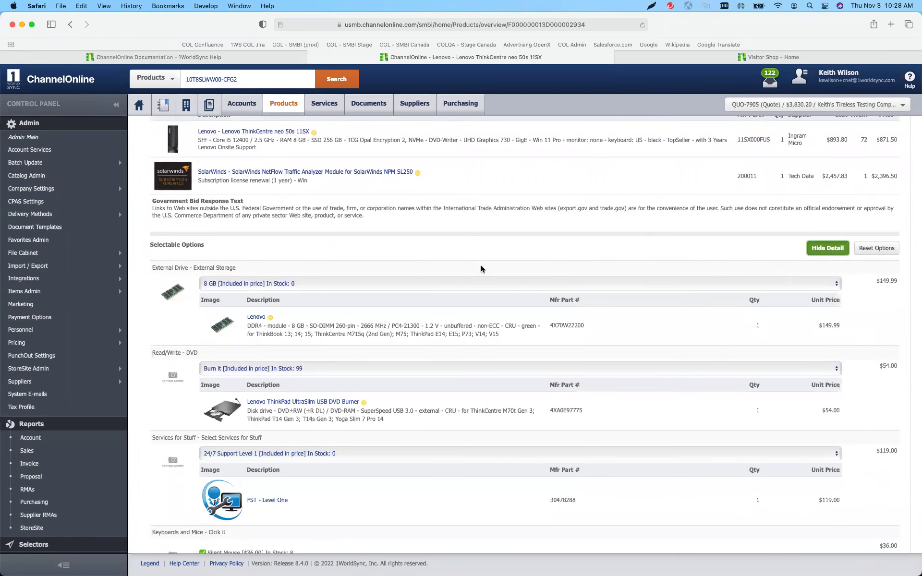
pyautogui.scroll(-3, 485, 253)
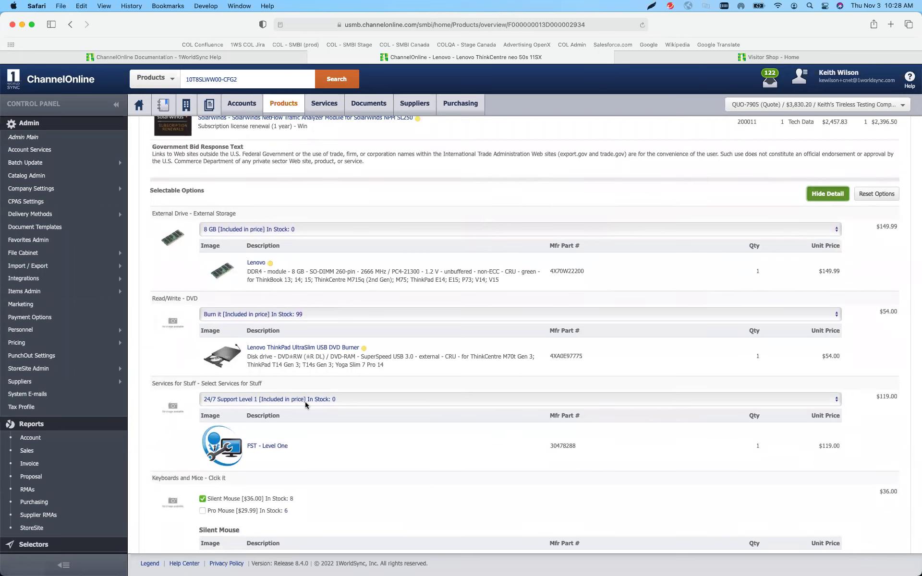
pyautogui.click(828, 193)
pyautogui.click(331, 230)
pyautogui.click(332, 240)
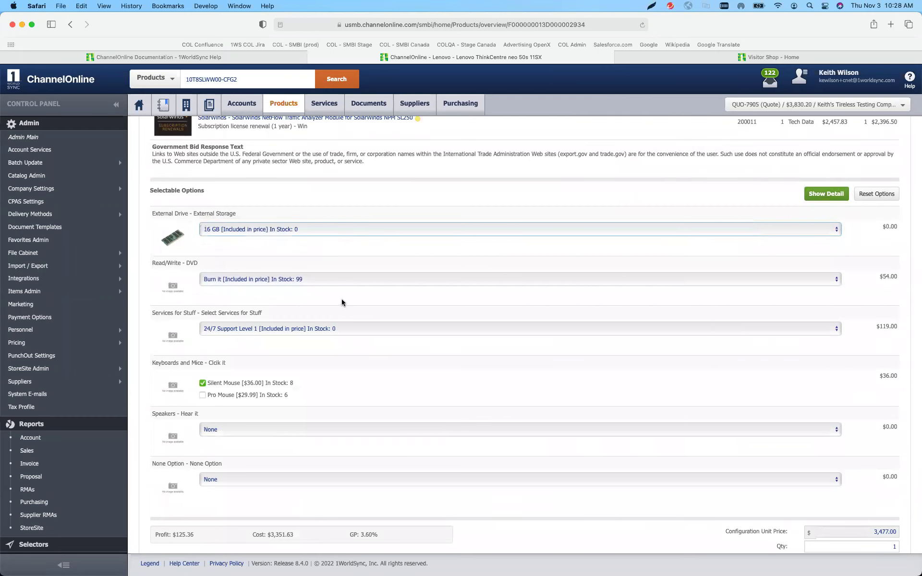
pyautogui.scroll(-3, 341, 301)
pyautogui.click(214, 337)
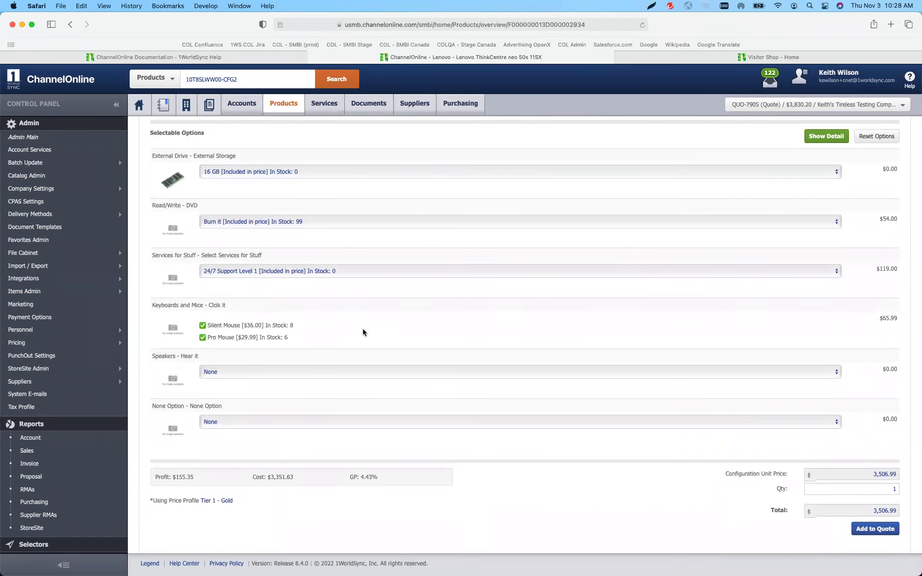
# - Show option details and leave both Speakers and None Option set to None
pyautogui.click(828, 137)
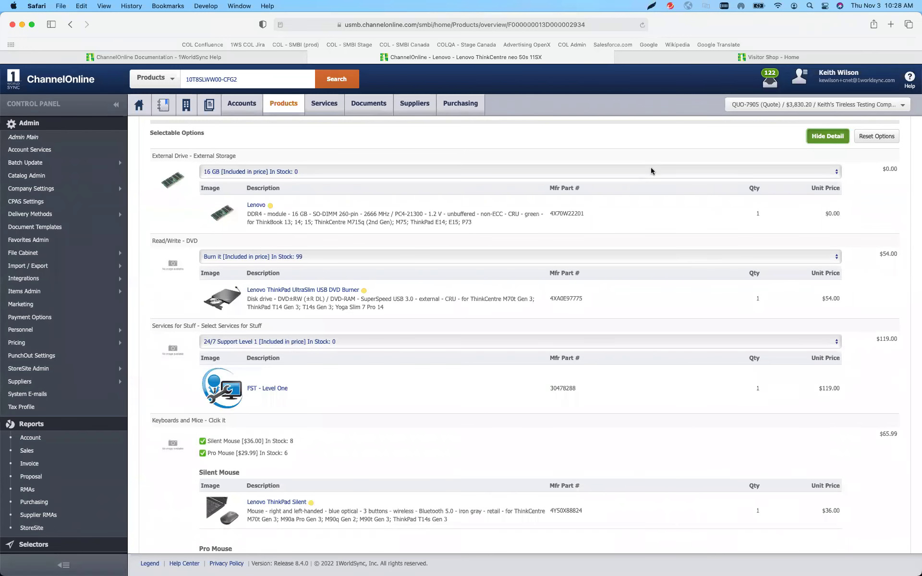
pyautogui.scroll(-10, 652, 169)
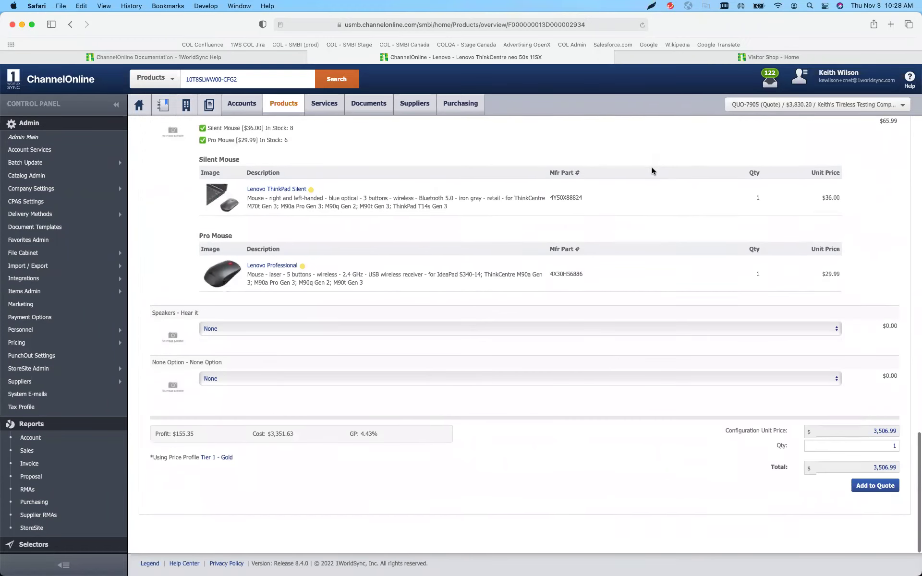
pyautogui.click(358, 335)
pyautogui.click(344, 383)
pyautogui.click(344, 383)
pyautogui.click(351, 381)
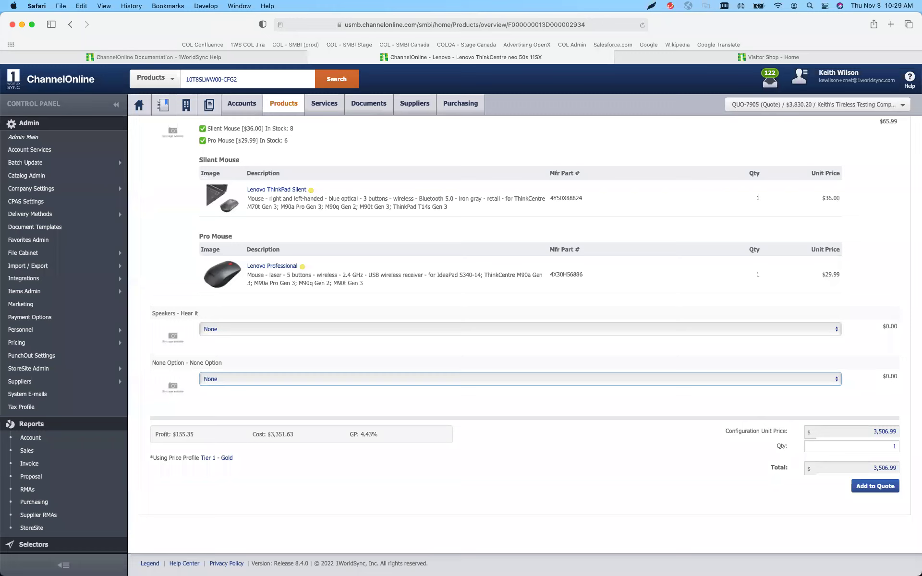
# - Add the configured ThinkCentre neo 50s 11SX to quote QUO-7905, bringing it to $7,687.89
pyautogui.click(876, 487)
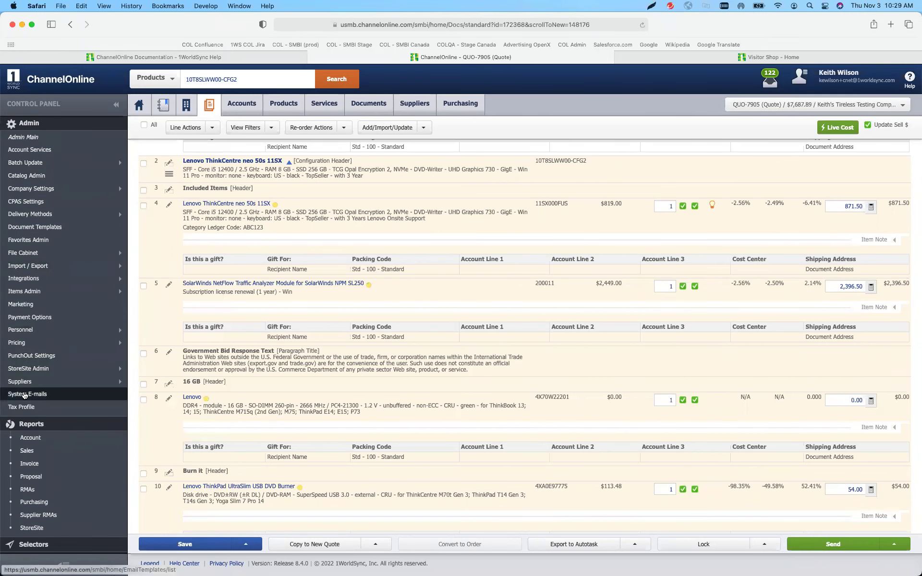
# - Go to StoreSite Admin and edit the Visitor Shop StoreSite, shown active, public, with guest checkout
pyautogui.moveTo(111, 369)
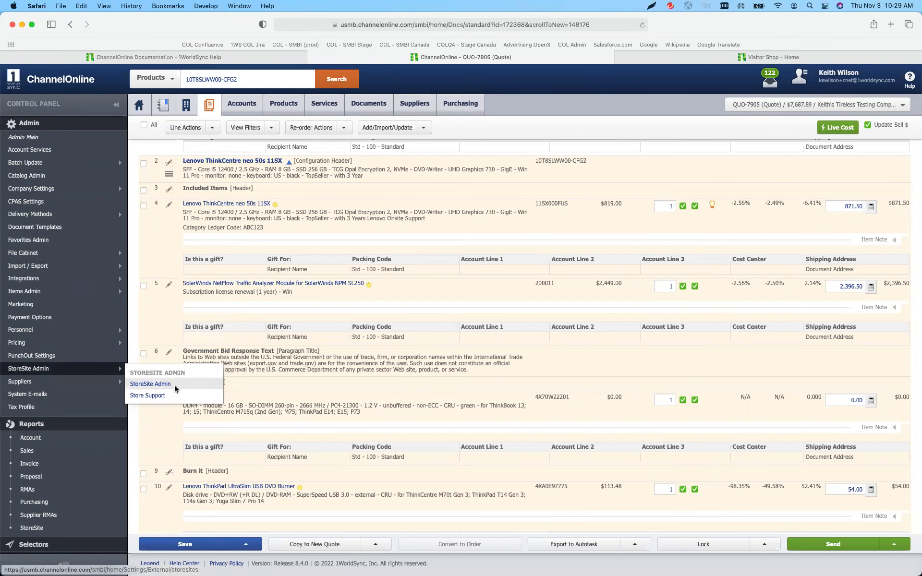
pyautogui.click(175, 386)
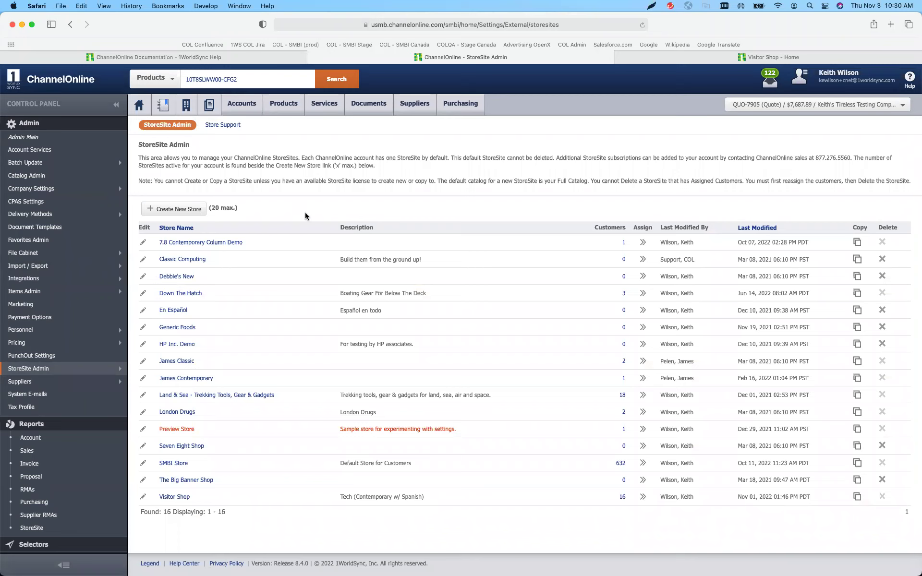
pyautogui.click(142, 499)
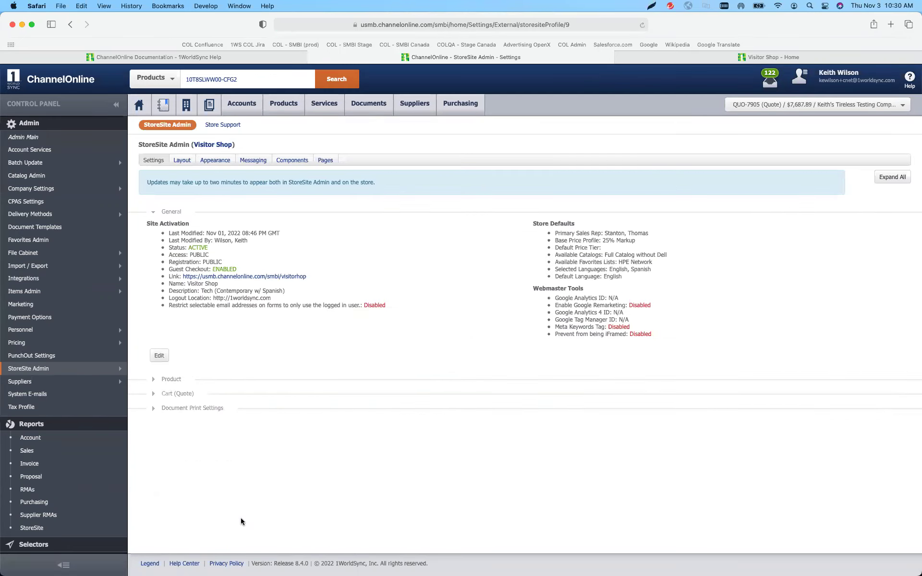
# - Open the Visitor Shop's Product display settings and review the stock threshold wording
pyautogui.click(170, 380)
pyautogui.scroll(-2, 158, 506)
pyautogui.scroll(-1, 158, 506)
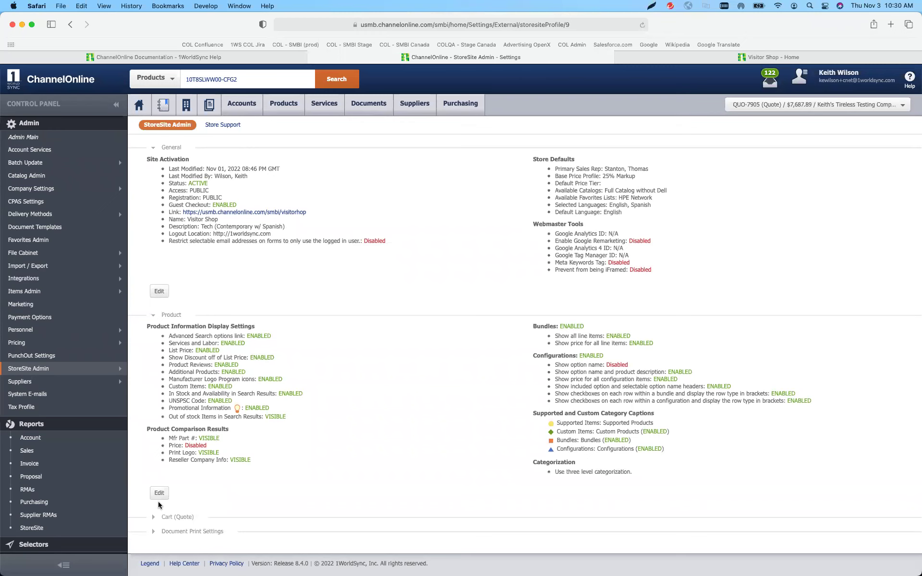
pyautogui.click(160, 496)
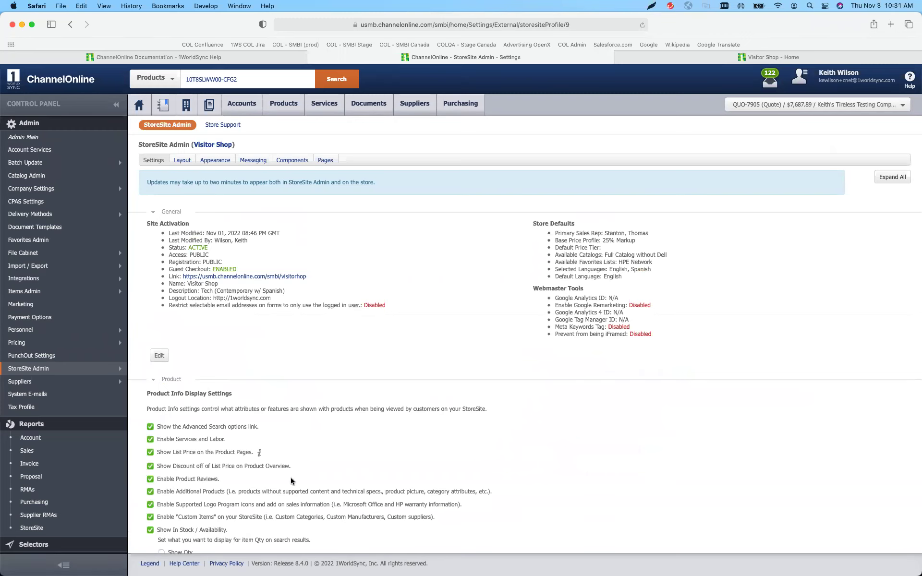
pyautogui.scroll(-5, 293, 481)
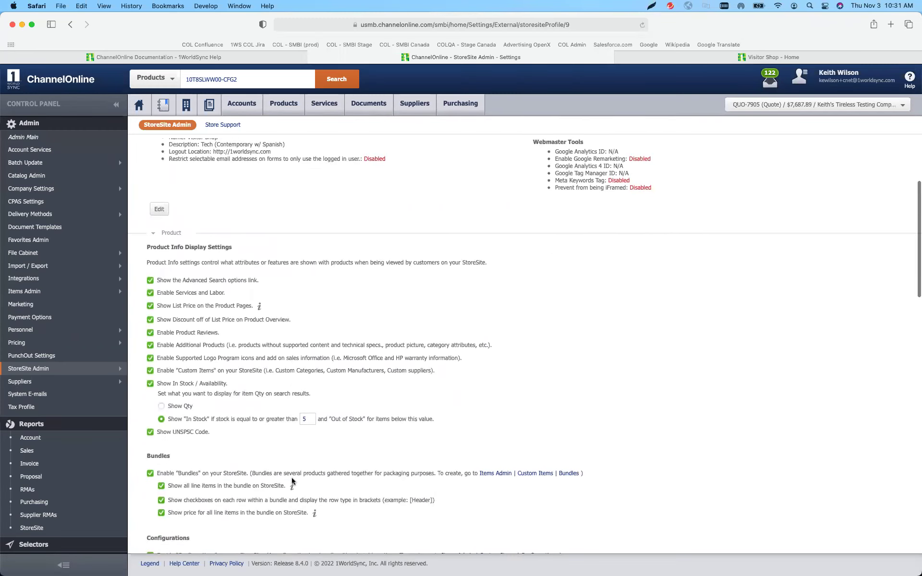
pyautogui.moveTo(325, 420); pyautogui.dragTo(431, 420)
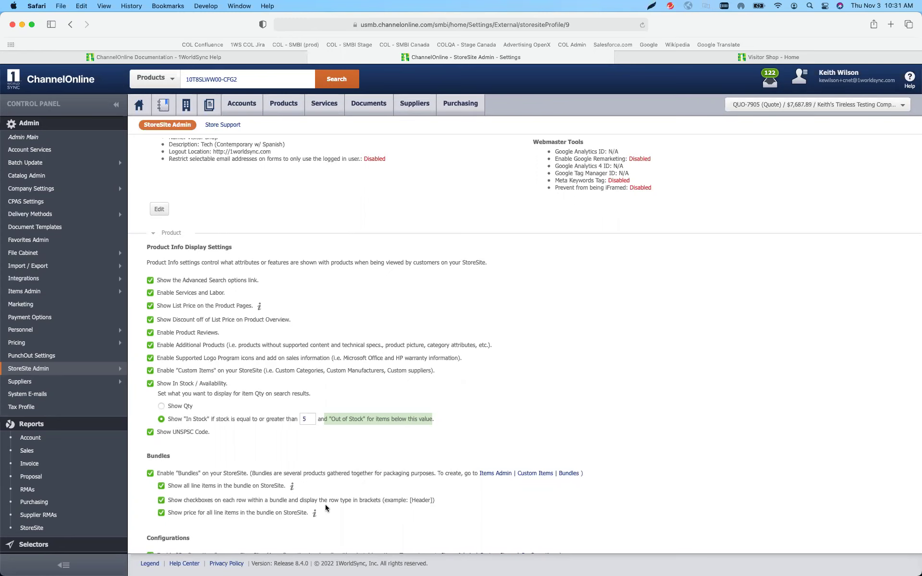
# - Scroll past Bundles and Product Search Results and expand the Cart (Quote) section
pyautogui.scroll(-1, 346, 501)
pyautogui.scroll(-8, 345, 505)
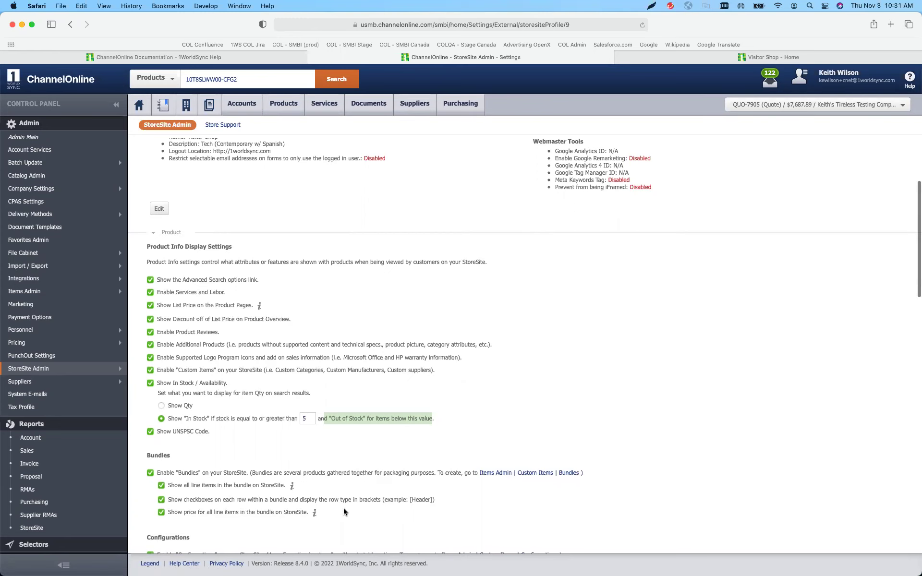
pyautogui.scroll(-10, 344, 510)
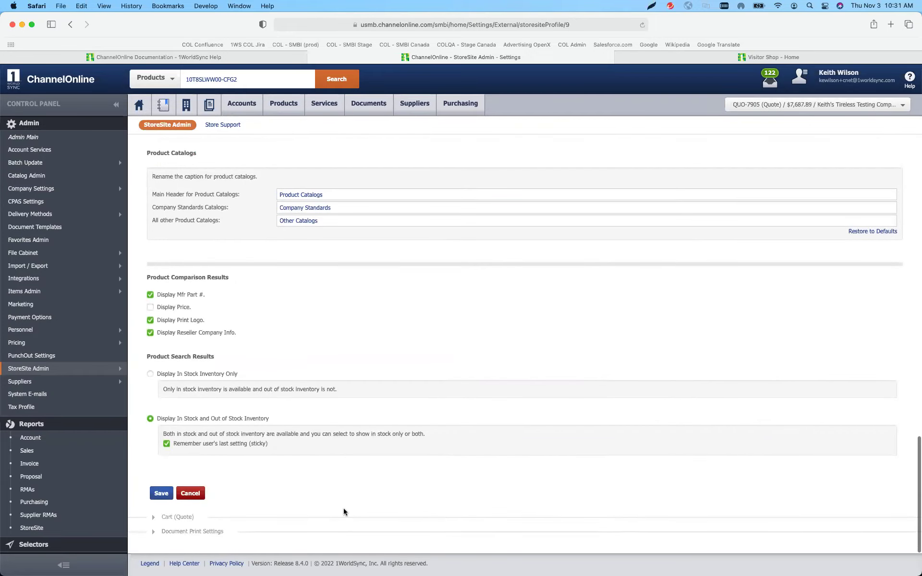
pyautogui.click(183, 518)
pyautogui.scroll(-4, 178, 518)
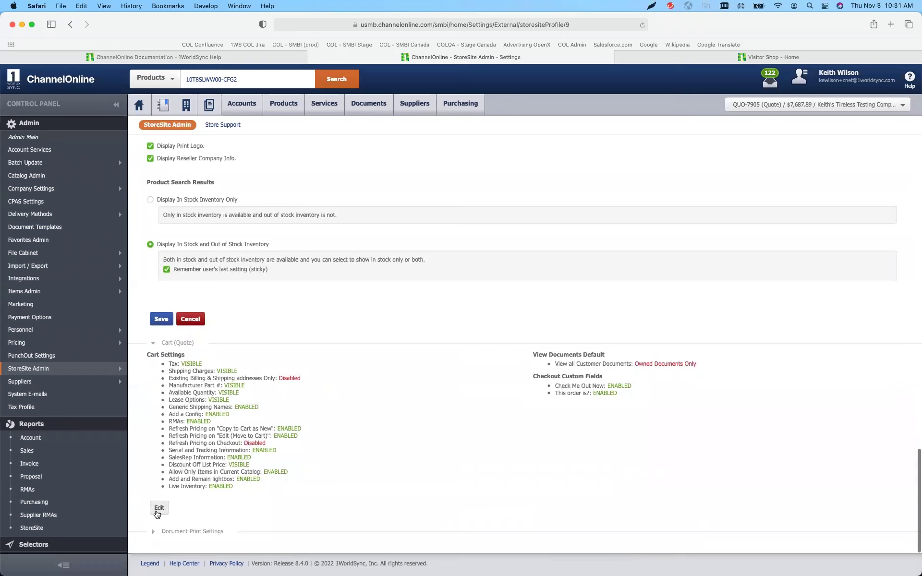
# - Review the cart settings, leaving the Add and Remain lightbox on, then view the storefront home page
pyautogui.click(160, 510)
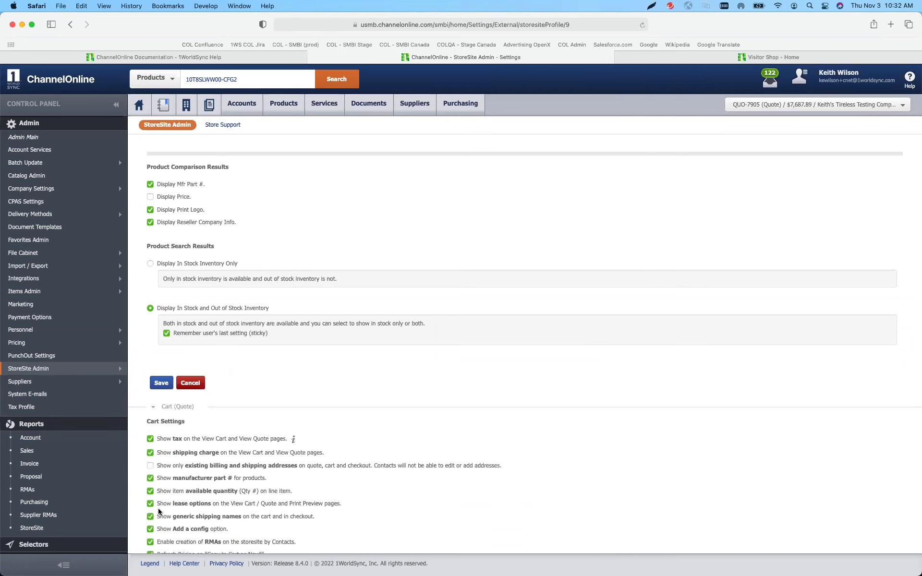
pyautogui.scroll(-7, 390, 507)
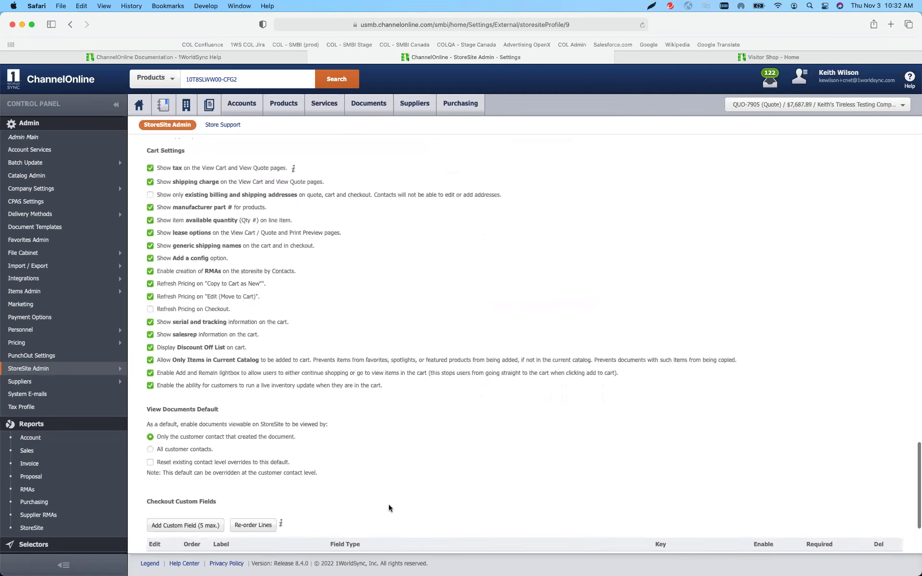
pyautogui.click(158, 325)
pyautogui.click(158, 325)
pyautogui.moveTo(158, 325); pyautogui.dragTo(403, 339)
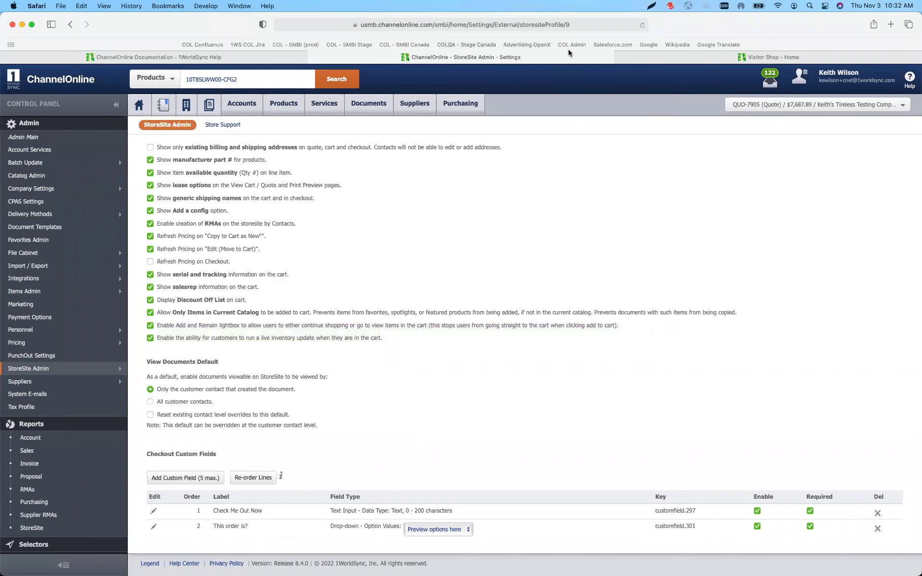
pyautogui.click(715, 58)
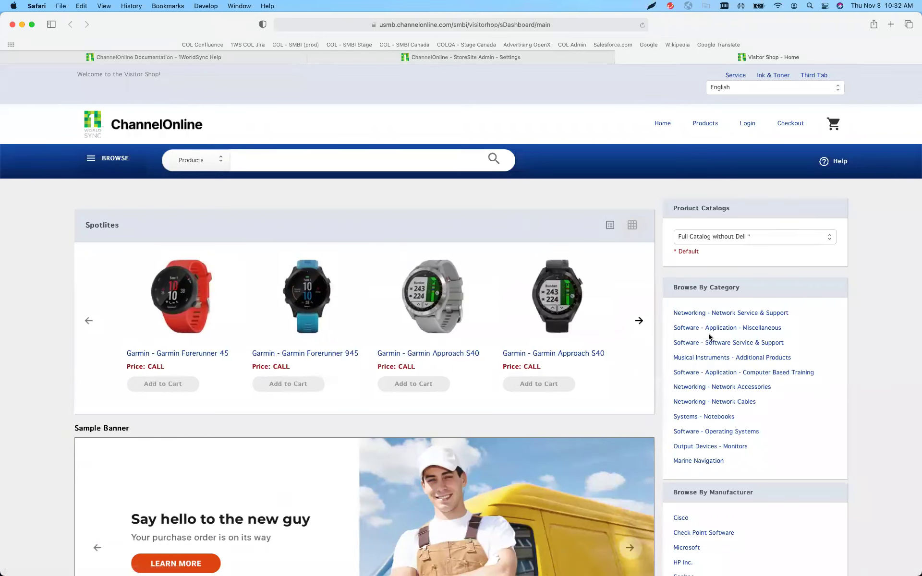
# - List all Lenovo products in the Visitor Shop and browse the results, noting Out of Stock items
pyautogui.scroll(-5, 705, 316)
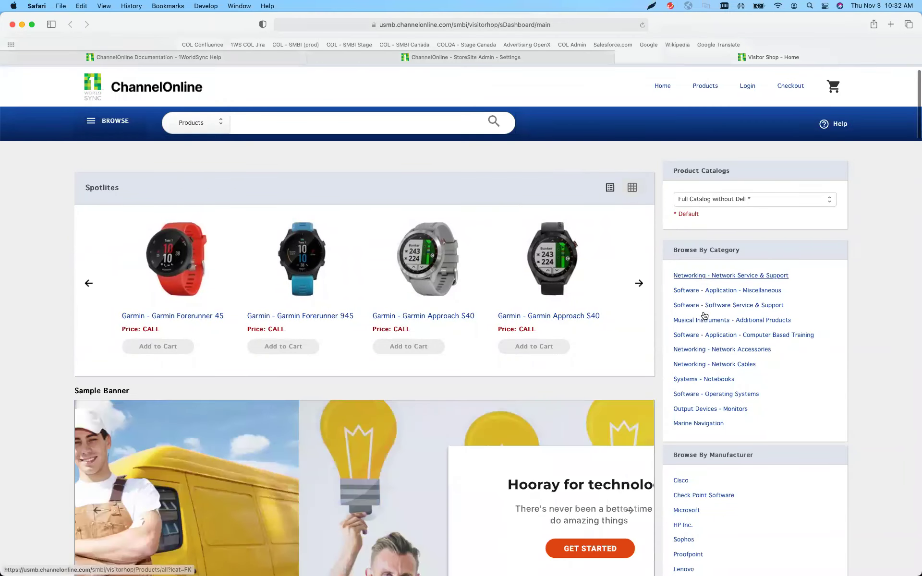
pyautogui.click(682, 481)
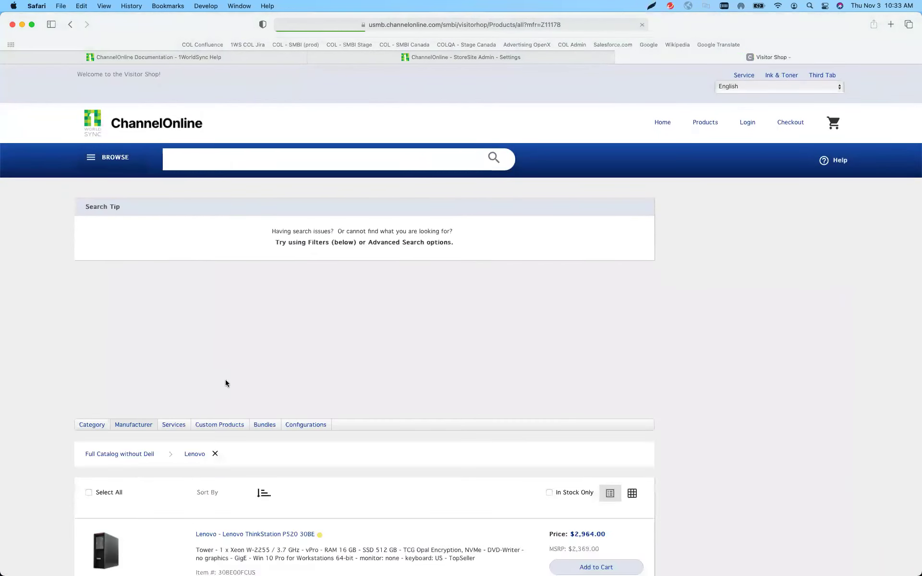
pyautogui.scroll(-10, 311, 395)
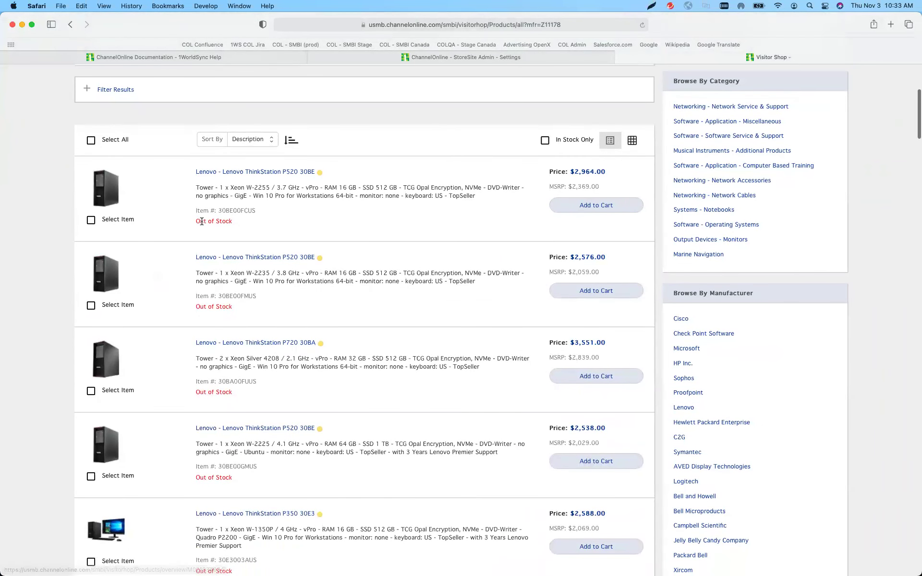
pyautogui.moveTo(217, 222); pyautogui.dragTo(258, 227)
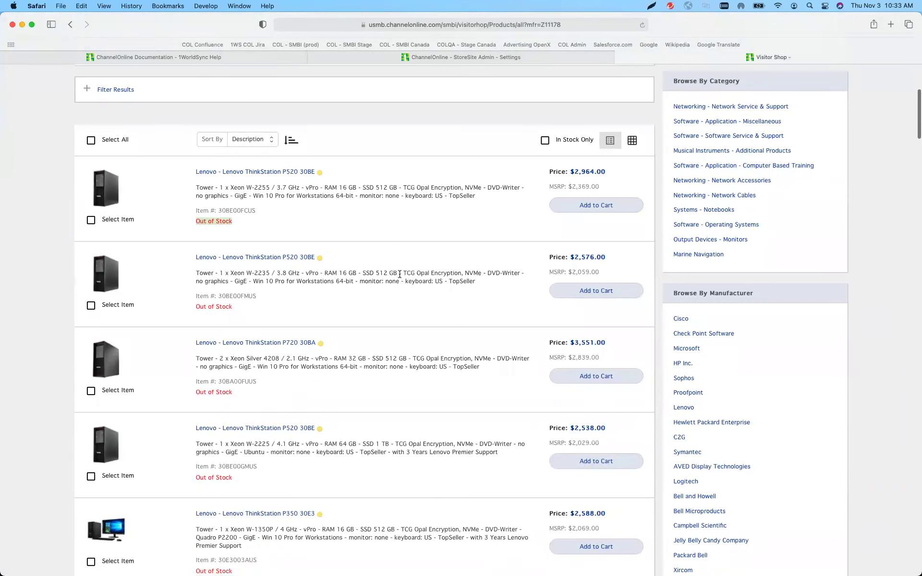
pyautogui.scroll(-5, 399, 275)
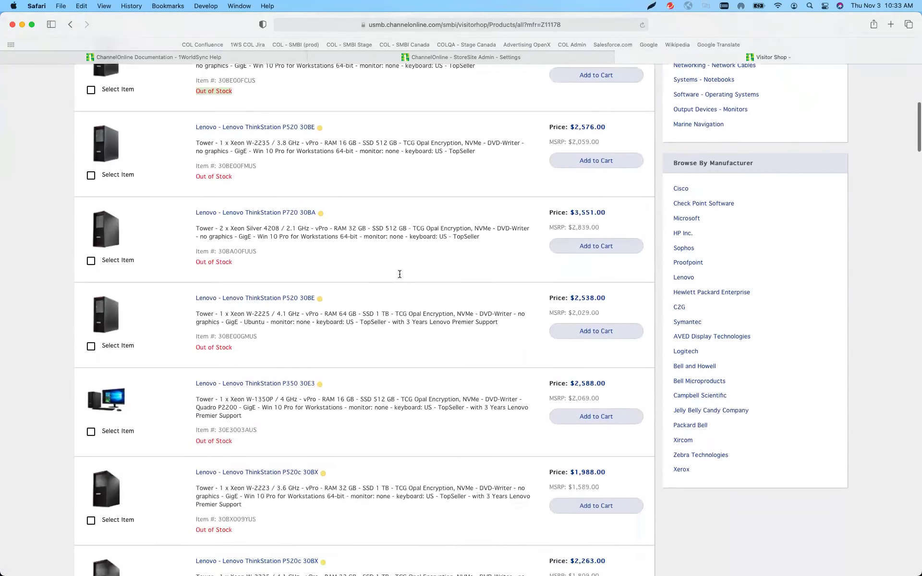
pyautogui.scroll(-15, 399, 274)
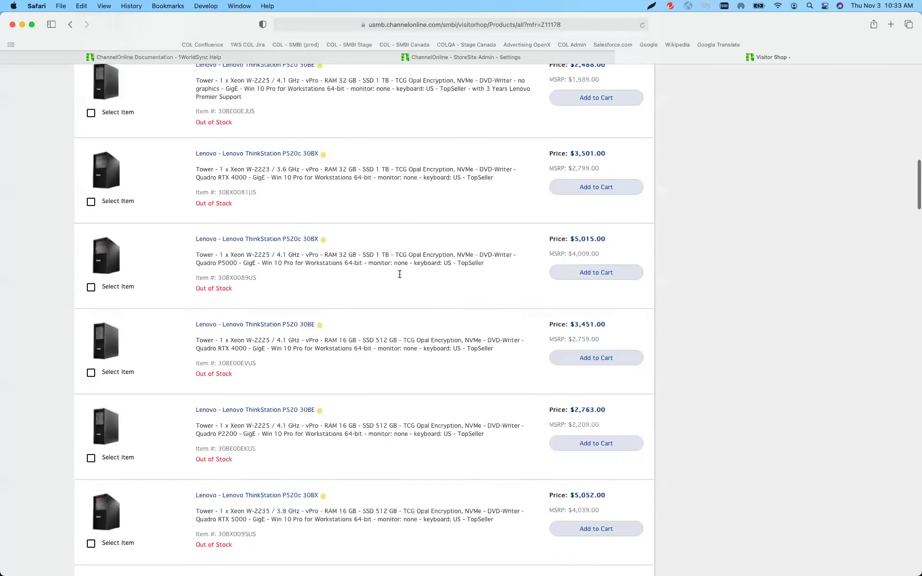
pyautogui.scroll(-15, 399, 274)
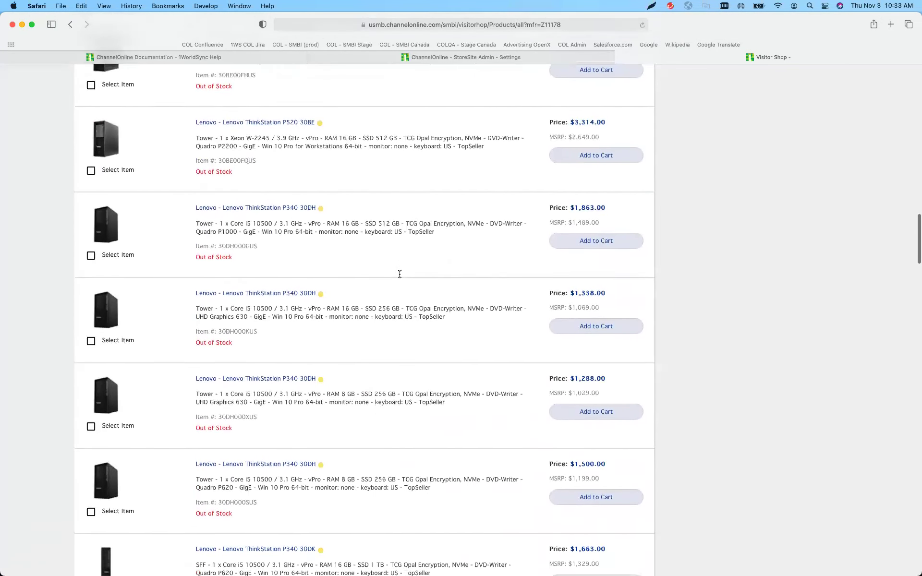
pyautogui.scroll(-15, 399, 274)
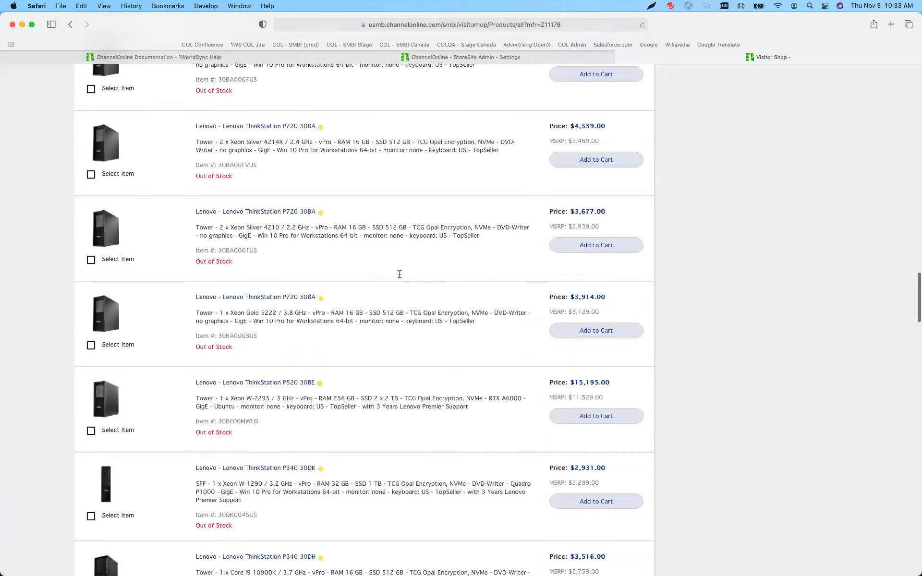
pyautogui.scroll(20, 399, 272)
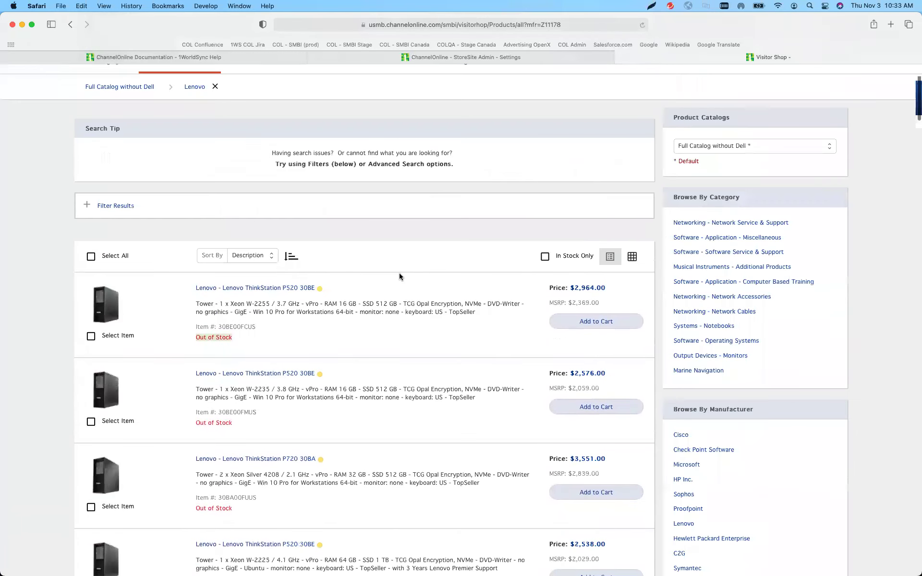
# - Filter the Lenovo list to In Stock Only, led by the ThinkStation P720 at $3,835.00
pyautogui.click(545, 385)
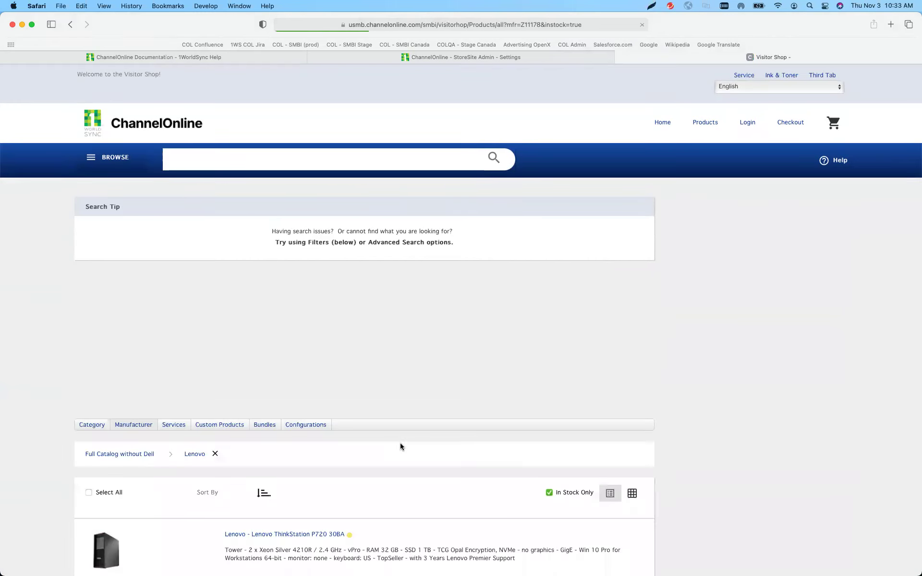
pyautogui.scroll(-5, 401, 447)
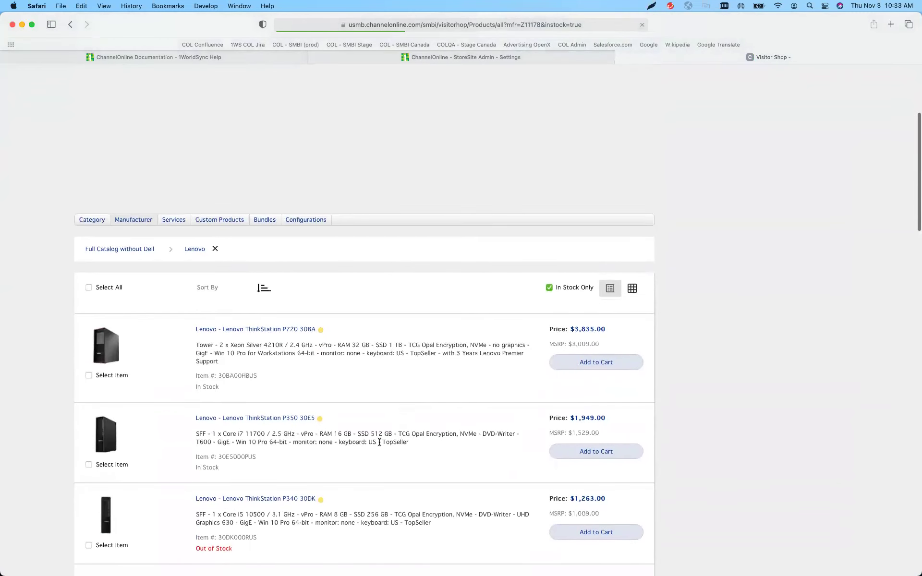
pyautogui.scroll(-1, 379, 442)
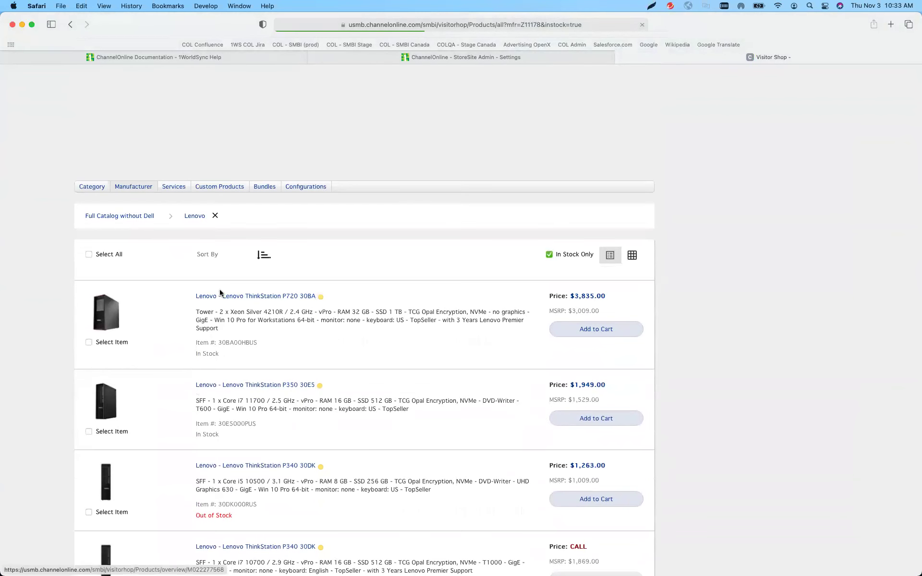
pyautogui.scroll(3, 225, 300)
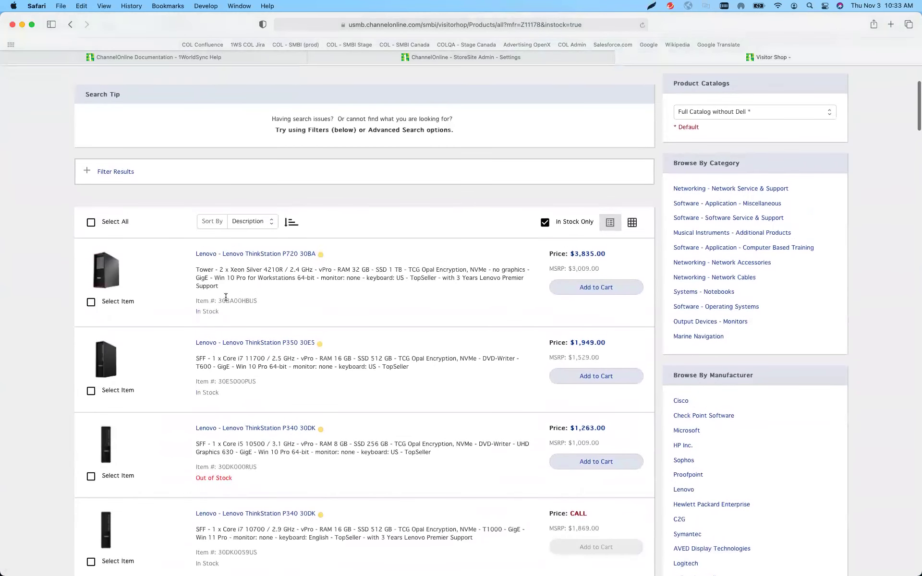
# - Add one Lenovo ThinkStation P720 30BA to the Visitor Shop cart and view the cart
pyautogui.click(236, 258)
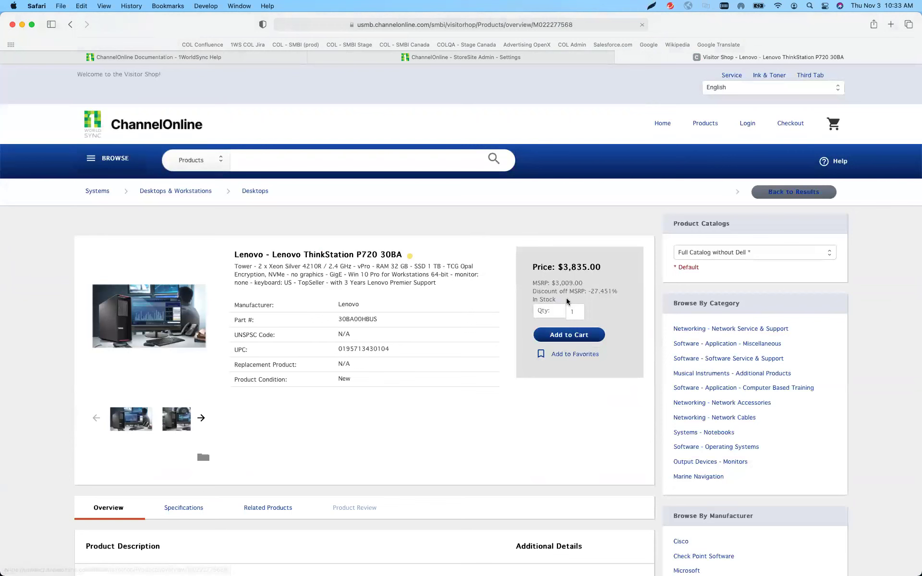
pyautogui.moveTo(532, 296); pyautogui.dragTo(528, 275)
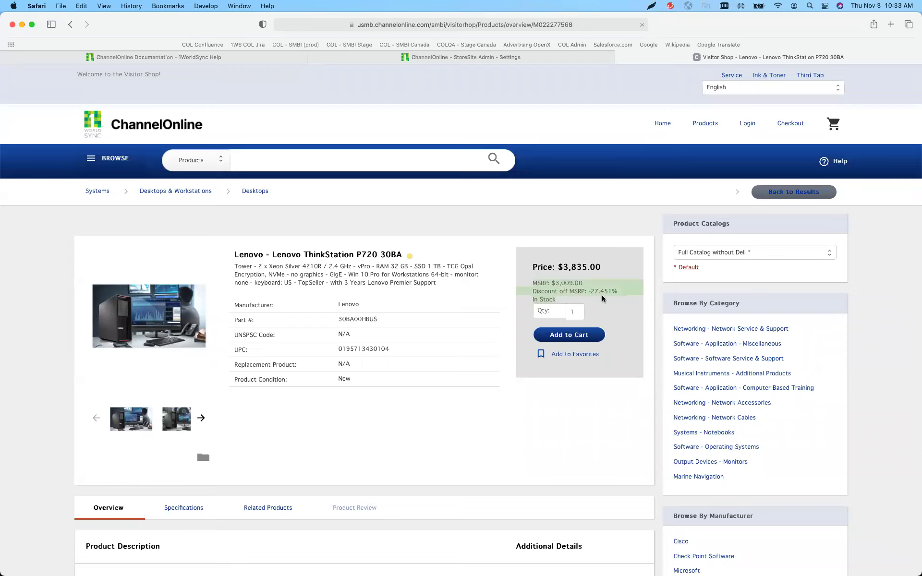
pyautogui.click(566, 339)
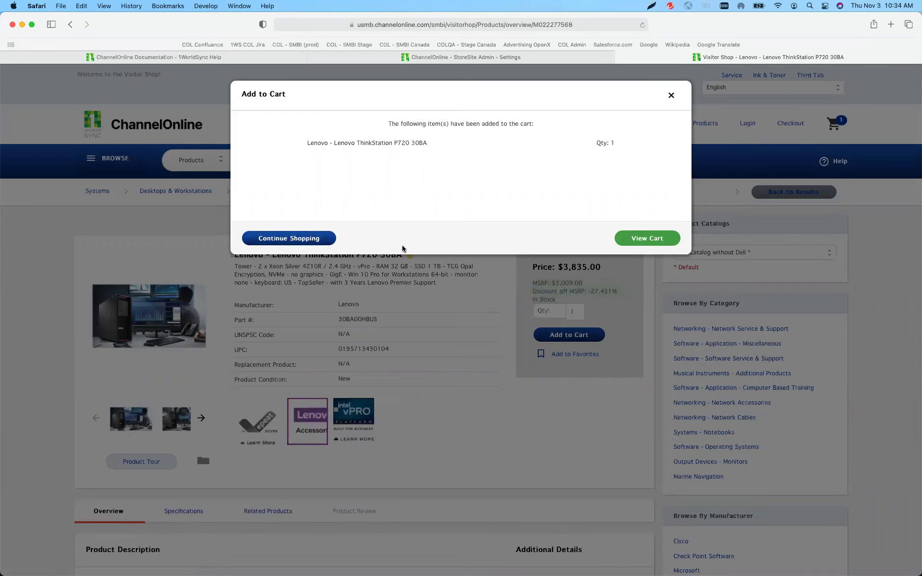
pyautogui.click(634, 239)
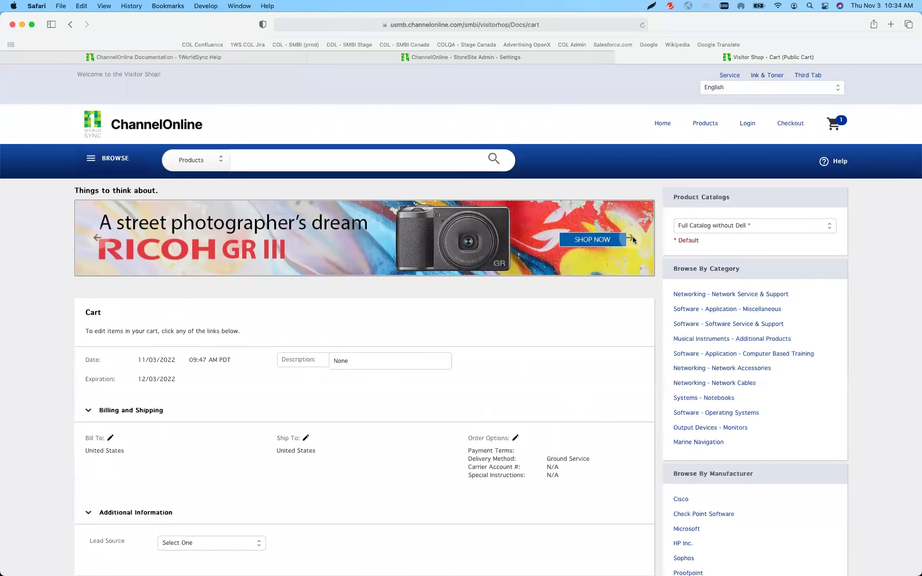
# - Move from the storefront banner and release notes back to the StoreSite Admin settings
pyautogui.click(632, 239)
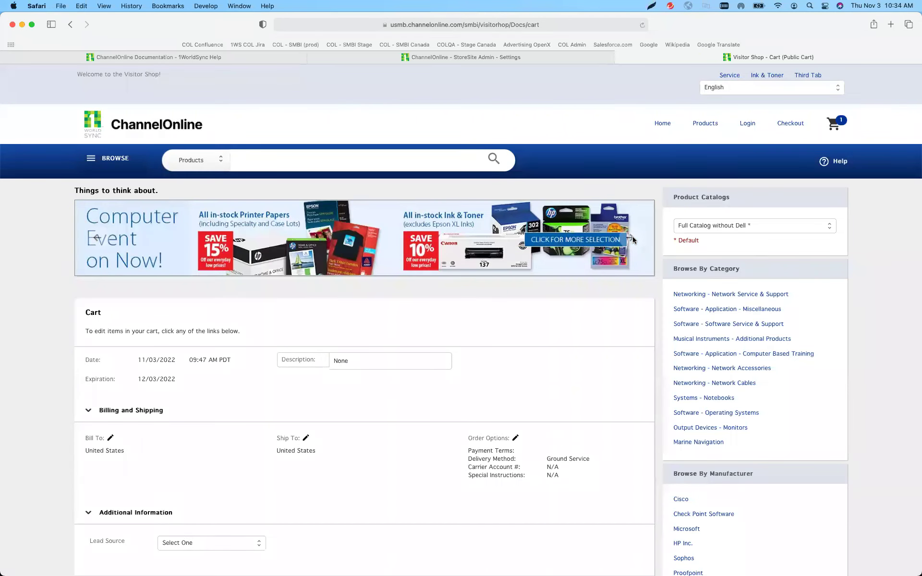
pyautogui.click(233, 58)
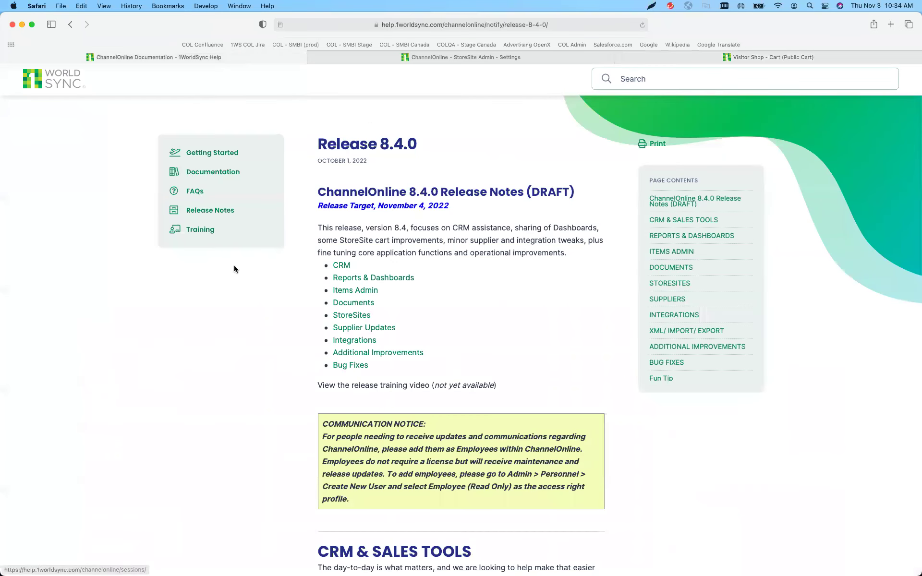
pyautogui.click(403, 56)
pyautogui.scroll(10, 250, 191)
pyautogui.scroll(10, 250, 191)
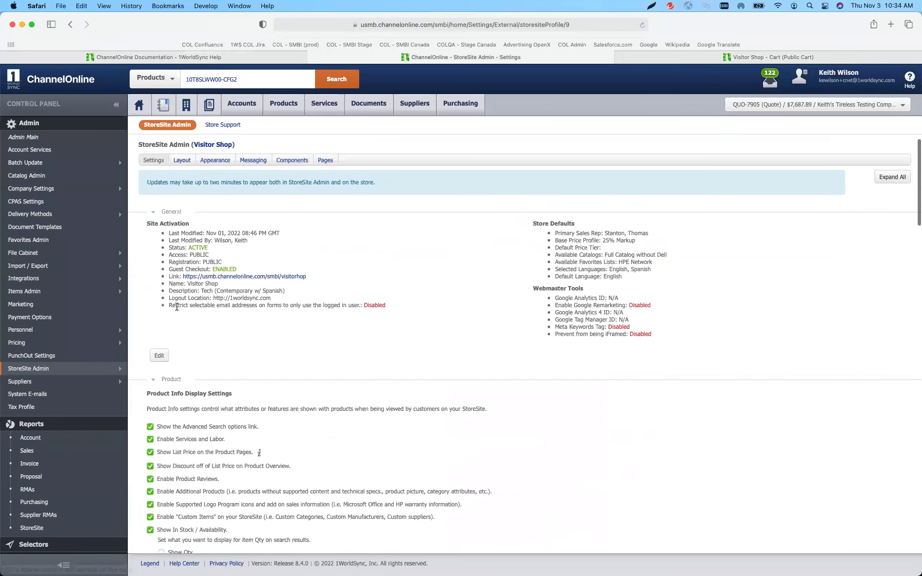
pyautogui.click(160, 356)
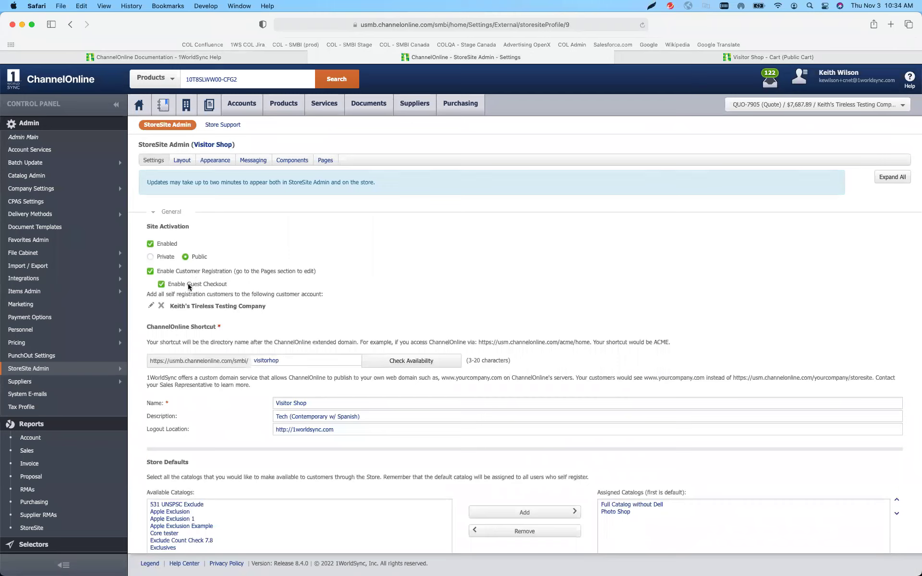
# - Point out the Enable Guest Checkout setting, then bring up the Visitor Shop public cart
pyautogui.moveTo(171, 284); pyautogui.dragTo(246, 287)
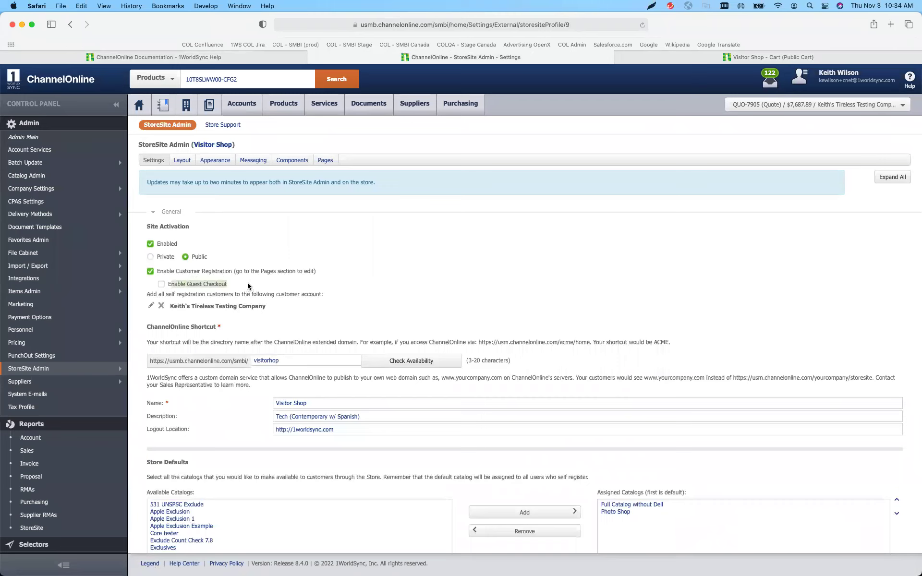
pyautogui.click(244, 286)
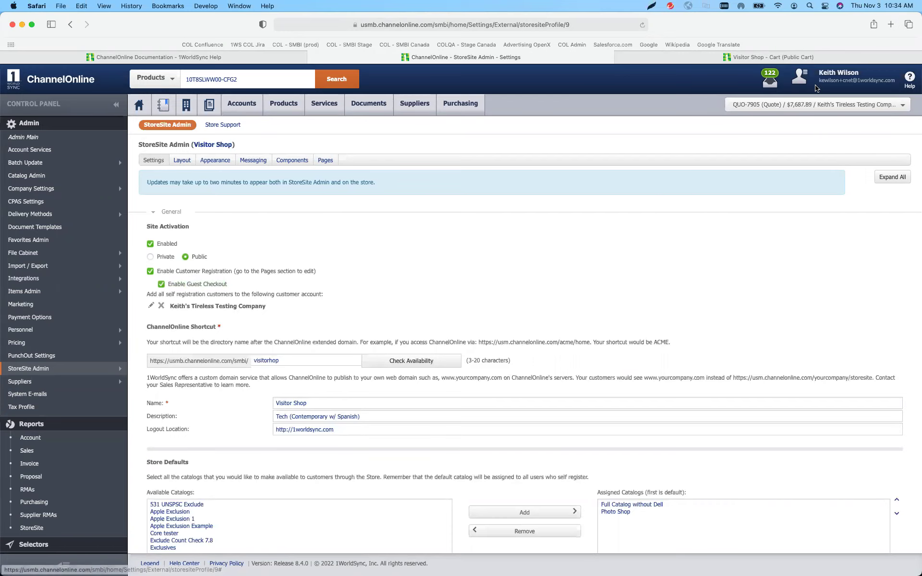
pyautogui.click(793, 59)
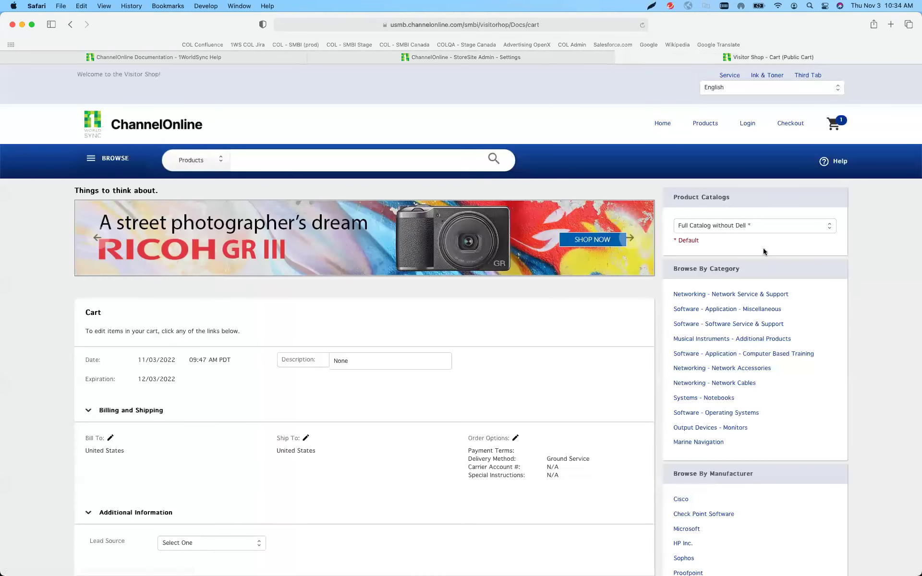
# - Check out the 4,218.50 cart as a guest, reaching the Billing & Shipping Addresses step
pyautogui.scroll(-10, 475, 360)
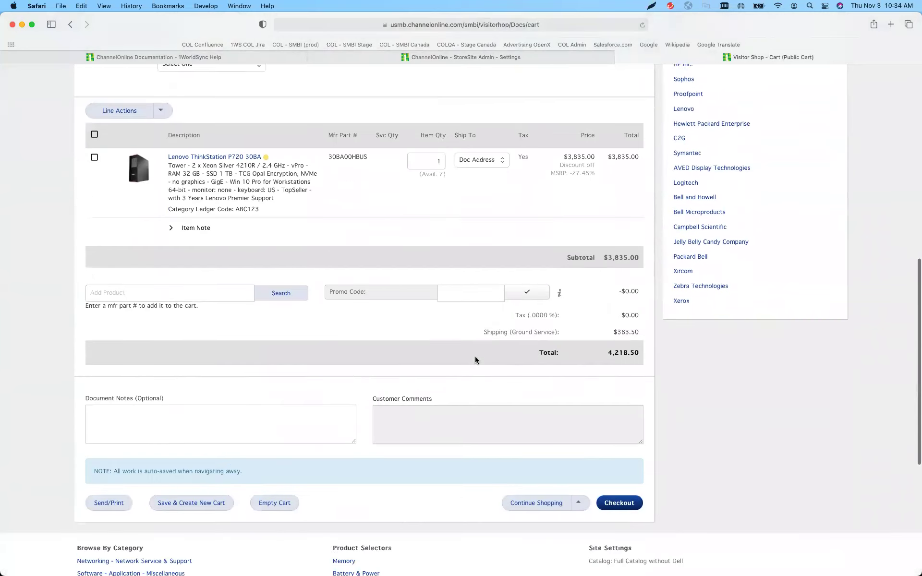
pyautogui.scroll(-1, 476, 360)
pyautogui.click(624, 470)
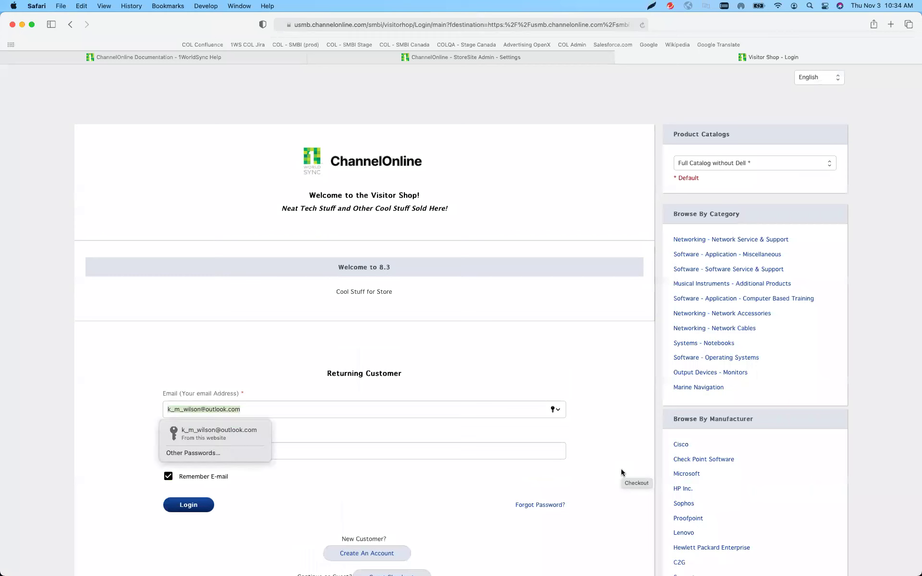
pyautogui.scroll(-5, 486, 447)
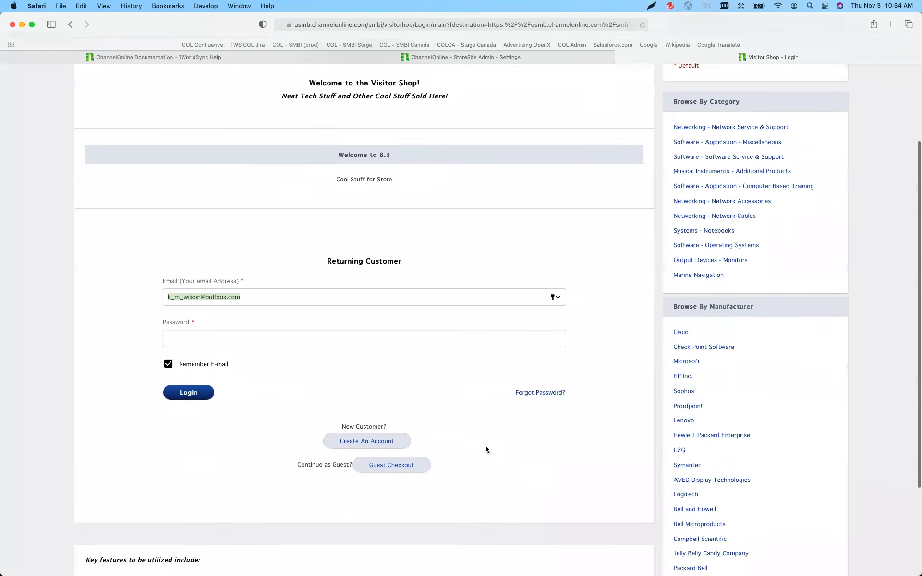
pyautogui.click(389, 389)
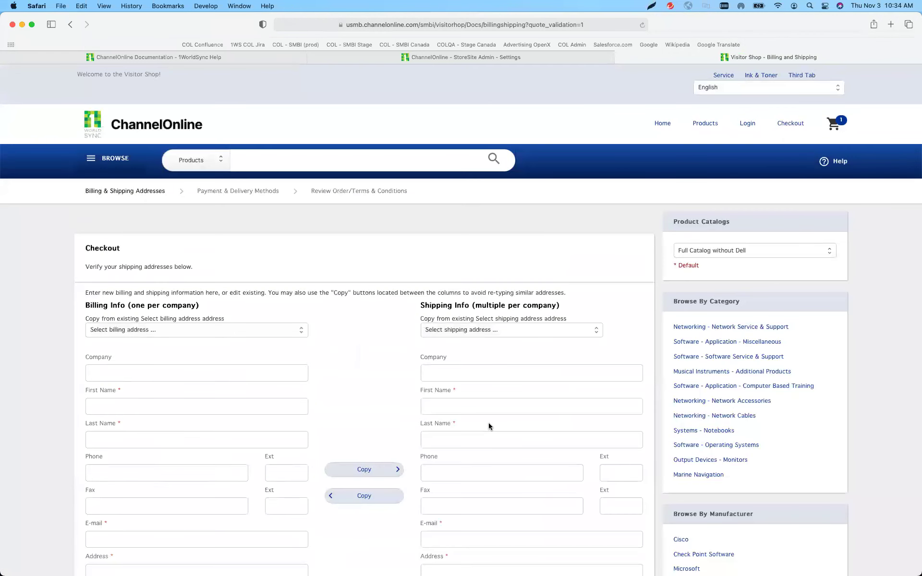
# - Enter the guest's billing first name, last name and e-mail address
pyautogui.scroll(-3, 488, 423)
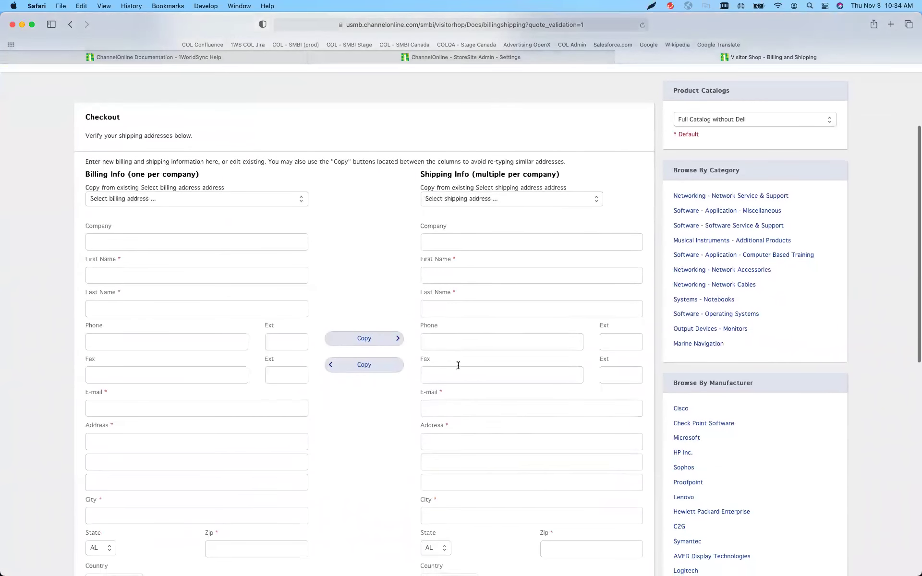
pyautogui.click(169, 272)
pyautogui.write('Keitg')
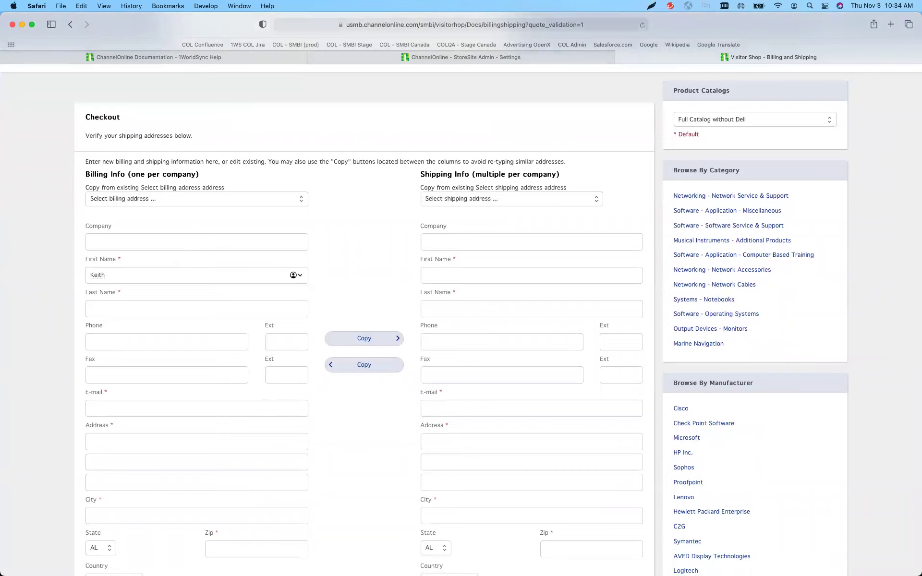
pyautogui.click(162, 304)
pyautogui.write('TESTING')
pyautogui.scroll(-5, 161, 310)
pyautogui.click(119, 307)
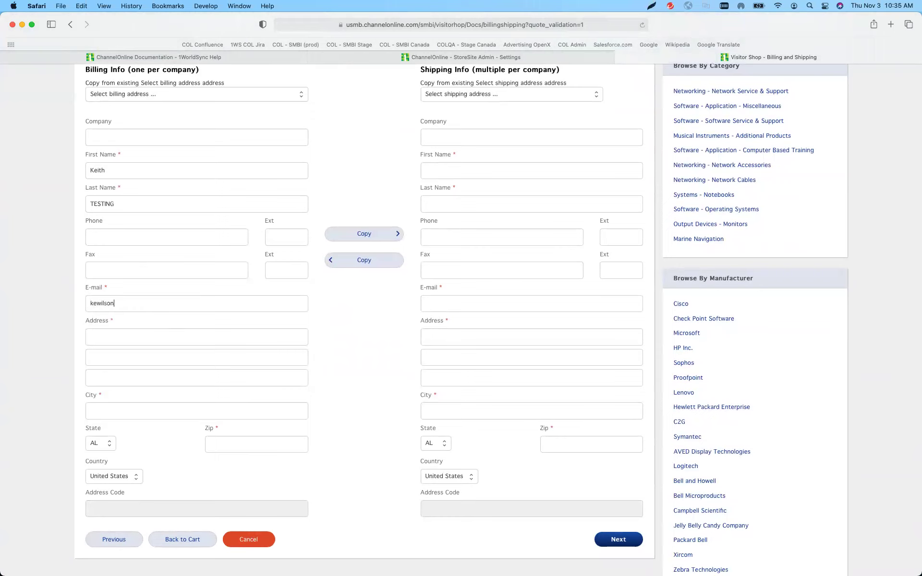
# - Fill in the billing street address in Chicago, IL with its zip code, and copy it to shipping
pyautogui.click(128, 339)
pyautogui.write('300 S. Riverside Plaza')
pyautogui.click(118, 414)
pyautogui.write('Chica')
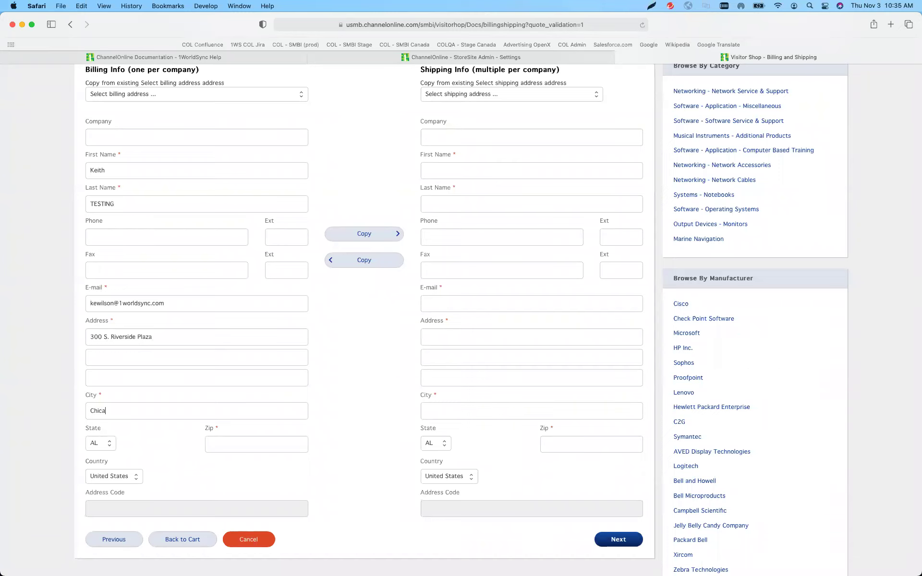
pyautogui.write('go')
pyautogui.click(101, 444)
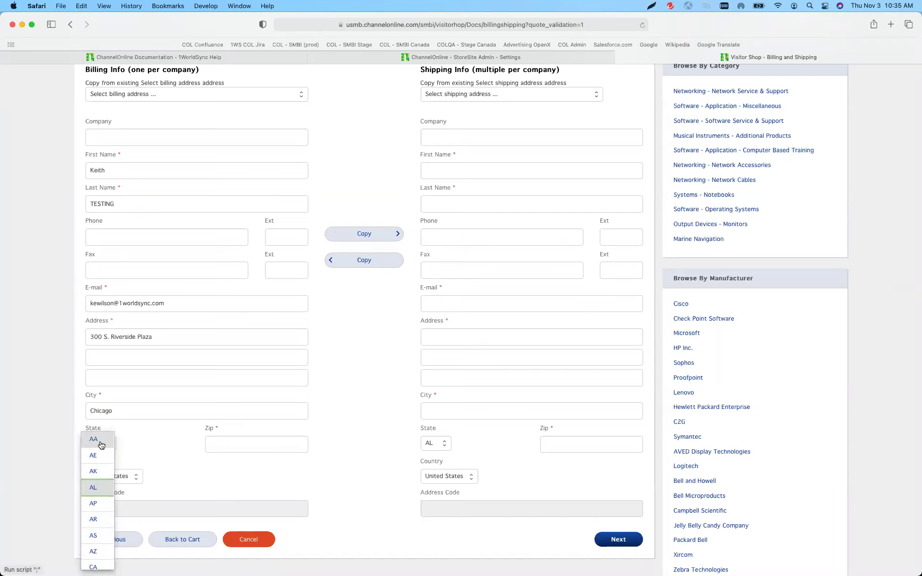
pyautogui.scroll(-5, 93, 528)
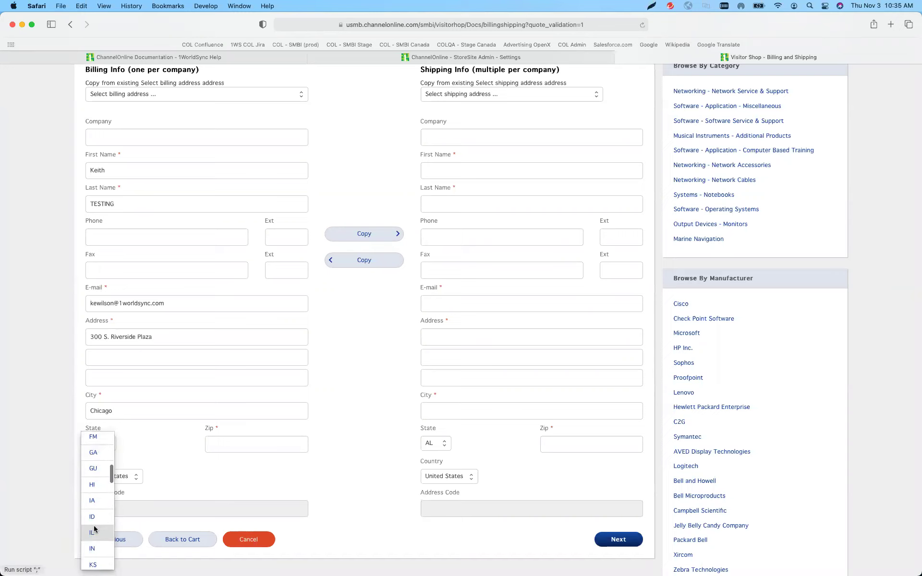
pyautogui.click(93, 535)
pyautogui.click(232, 443)
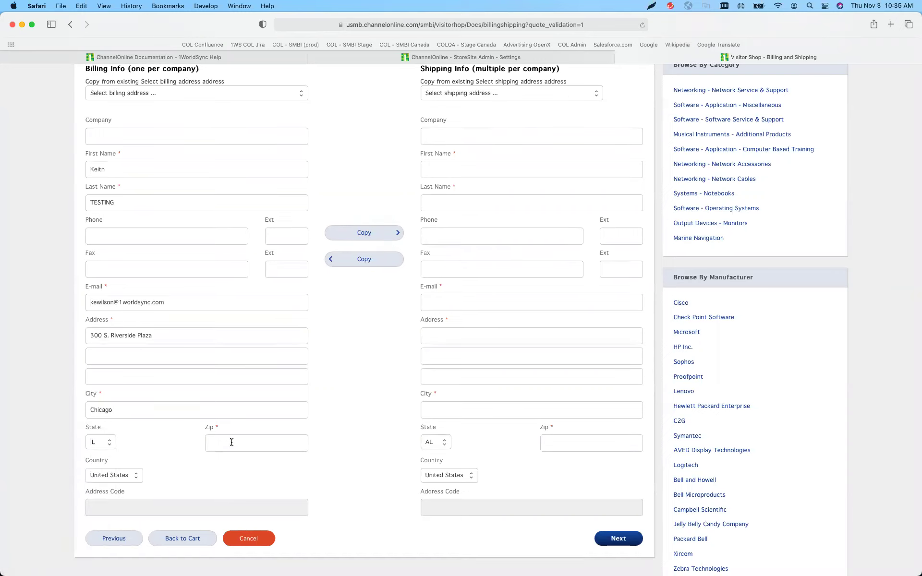
pyautogui.write('60606')
pyautogui.click(381, 234)
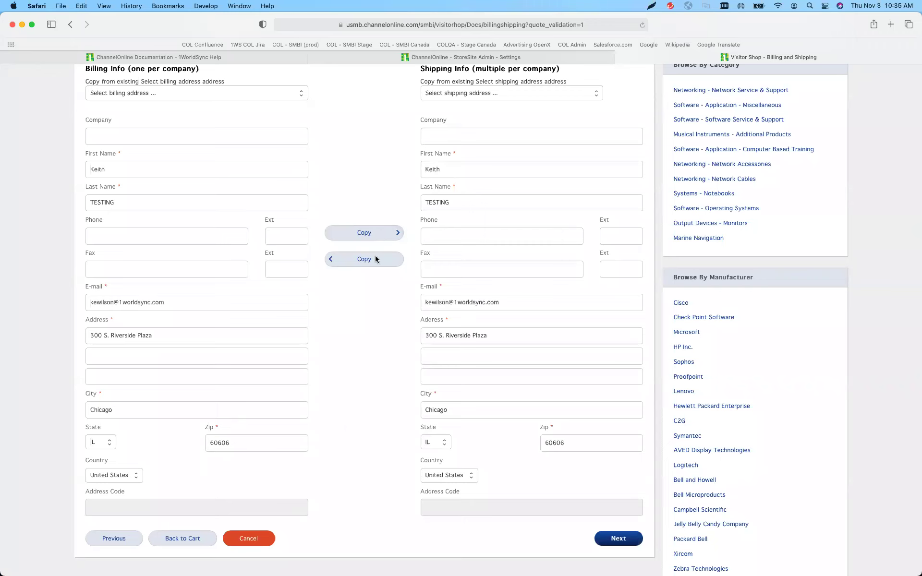
pyautogui.scroll(-1, 365, 535)
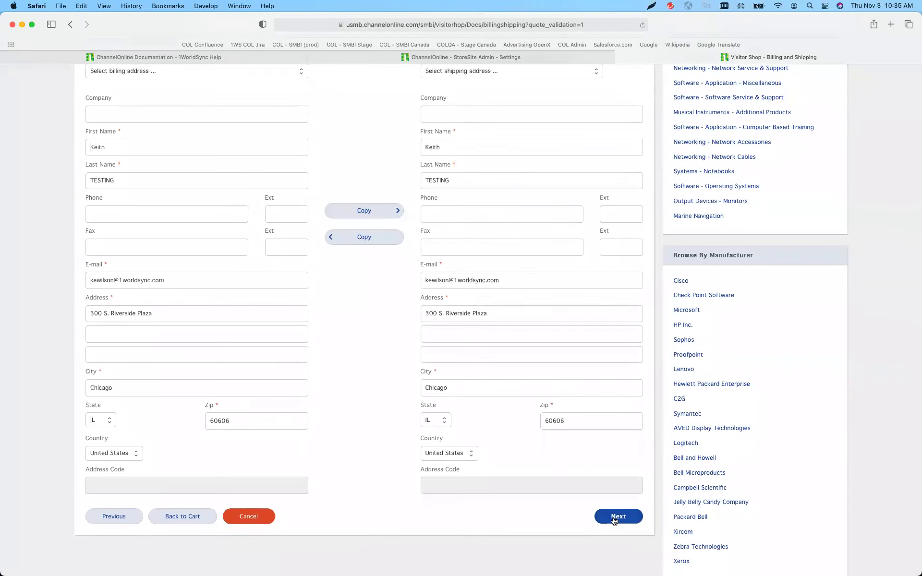
# - Submit the addresses, accept the verified address and 10.25% tax rate, then return to Billing & Shipping
pyautogui.click(615, 521)
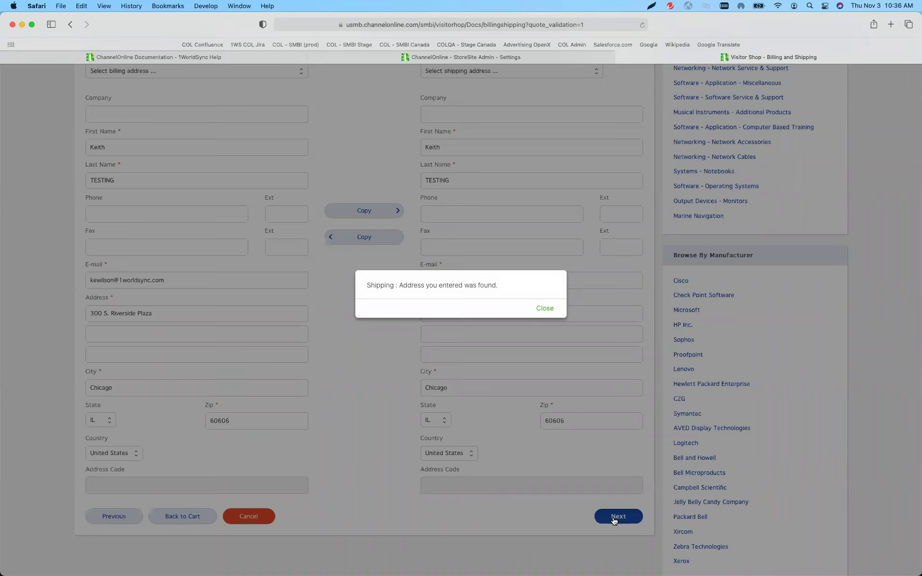
pyautogui.click(545, 308)
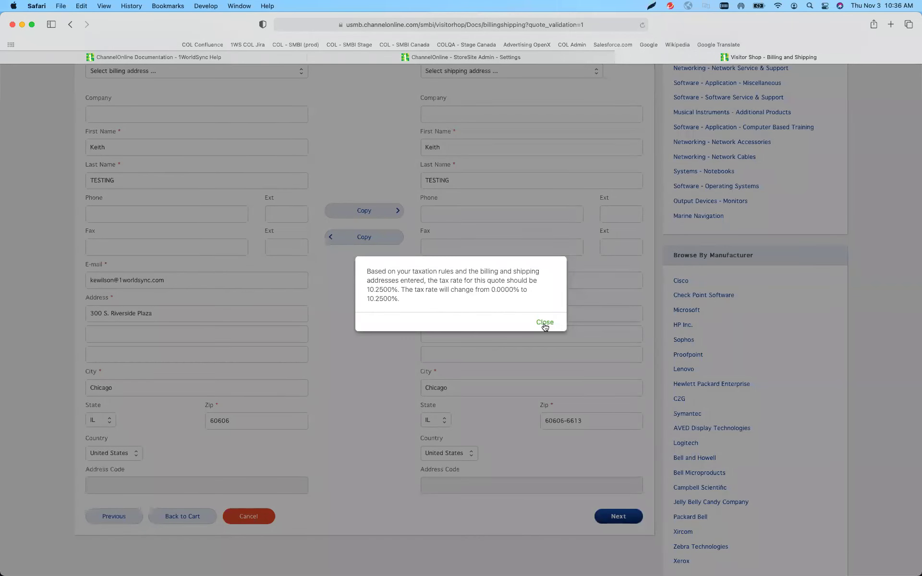
pyautogui.click(545, 324)
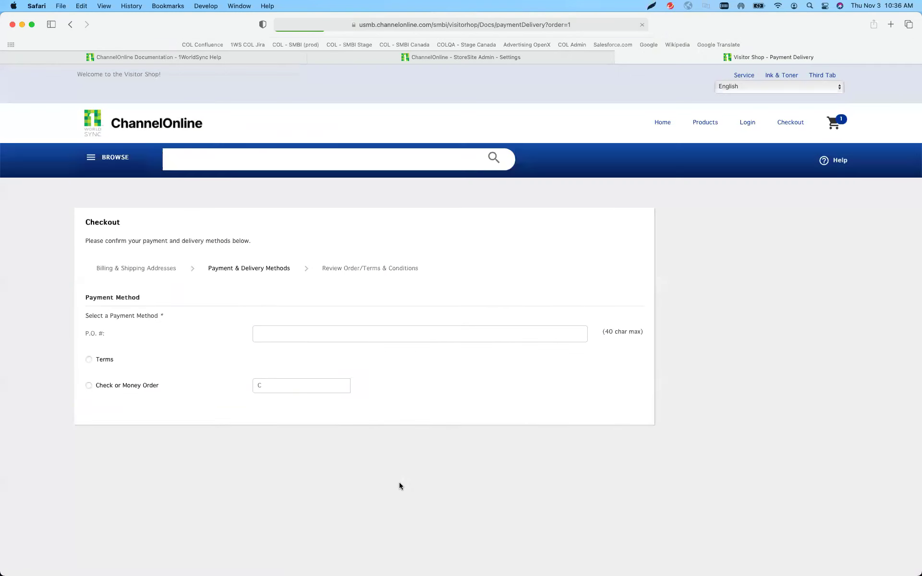
pyautogui.scroll(-10, 399, 482)
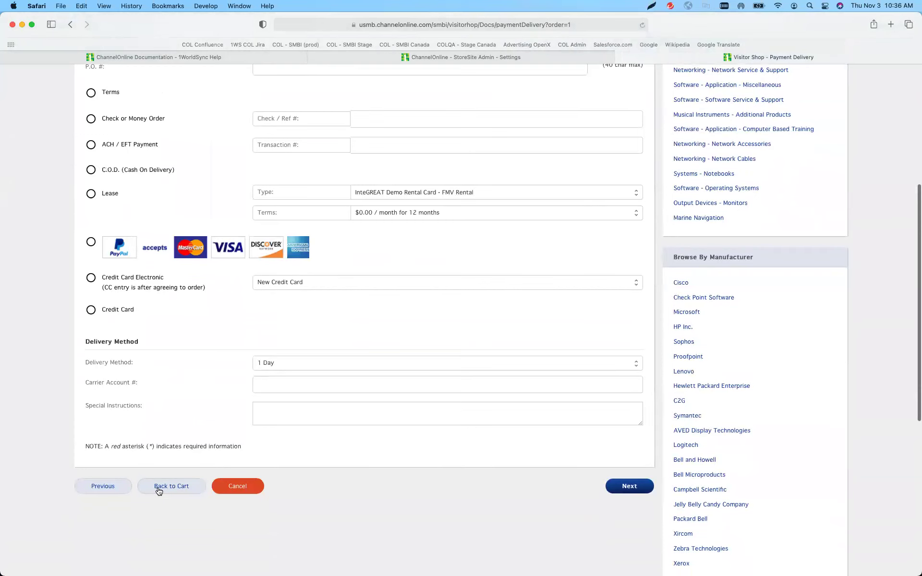
pyautogui.click(103, 491)
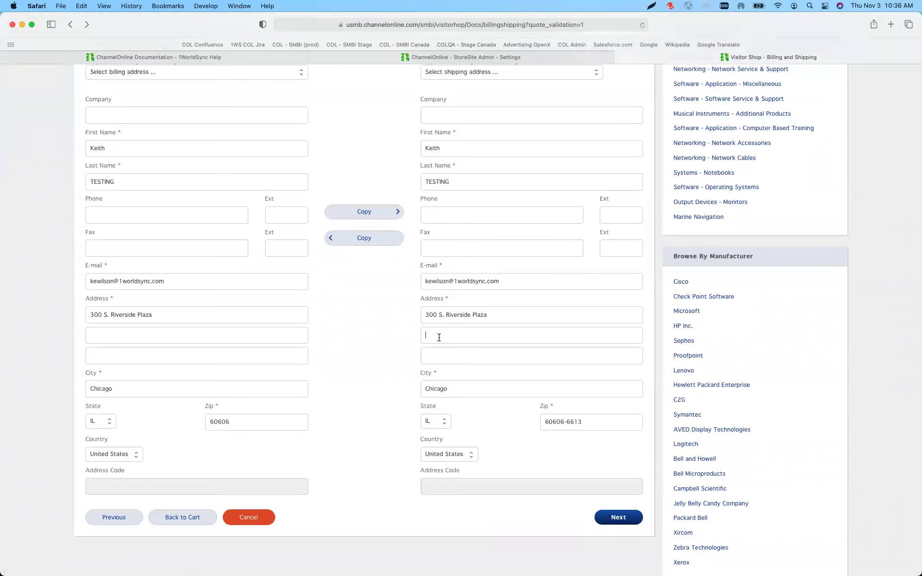
# - Append ', Suite 1400' to the shipping street address and resubmit, closing both confirmation notices
pyautogui.click(497, 314)
pyautogui.write(', Suite 1400')
pyautogui.click(614, 526)
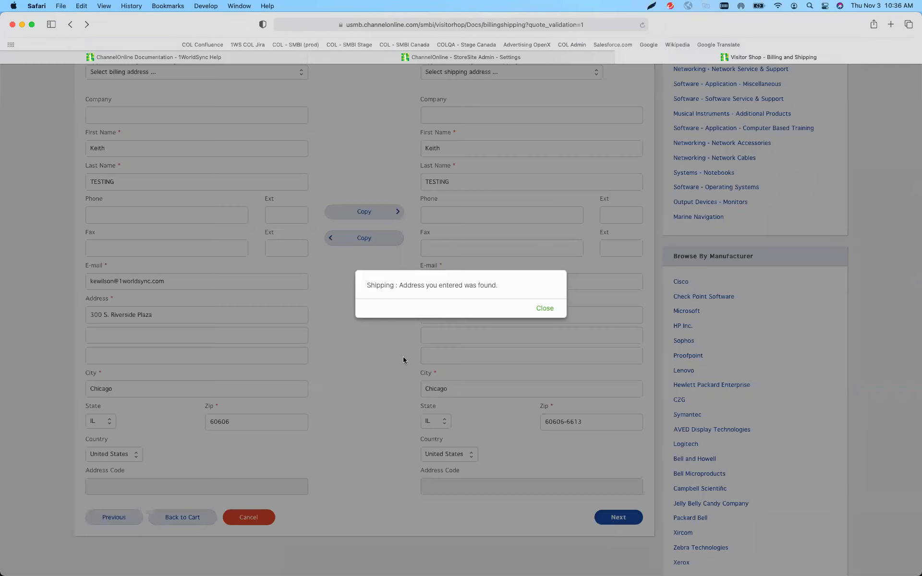
pyautogui.click(540, 309)
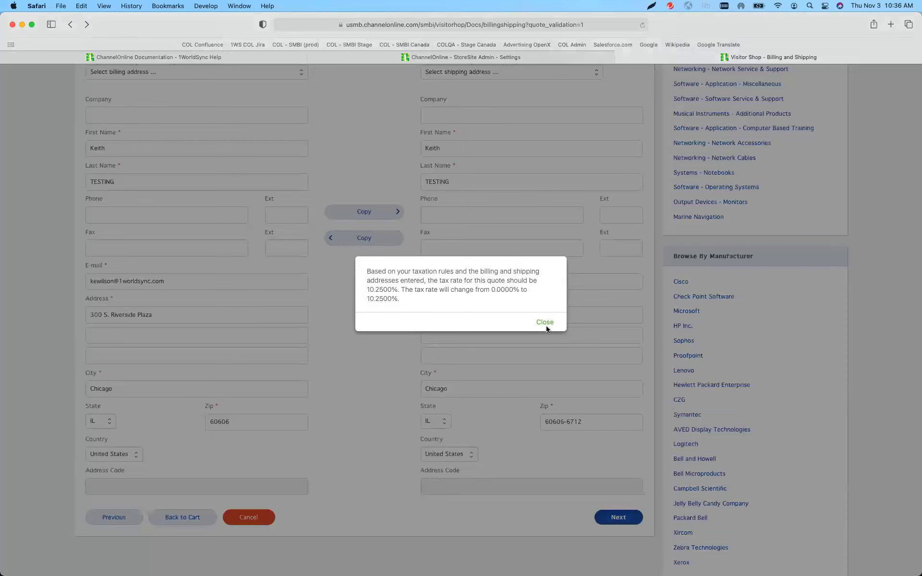
pyautogui.click(545, 323)
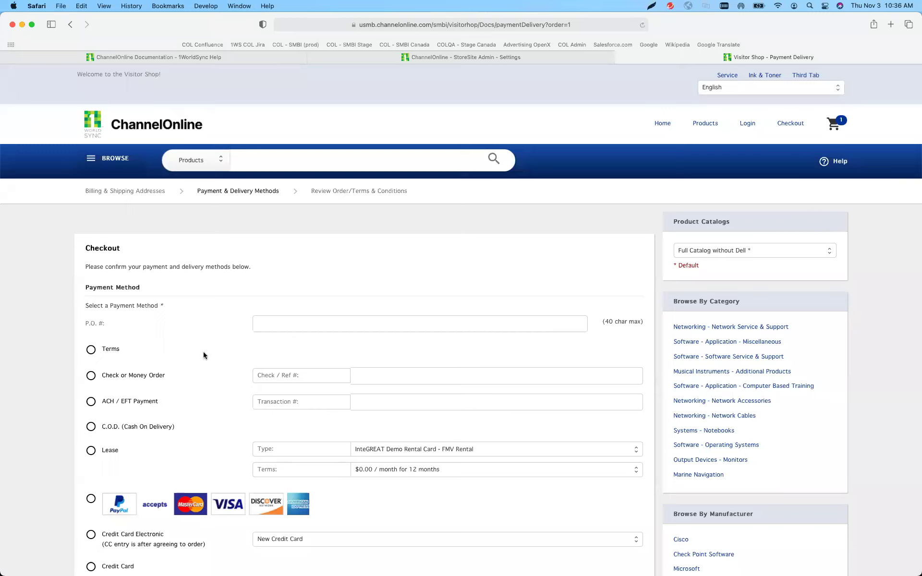
# - Choose Terms payment, enter the purchase order number, and continue to the e-sign quote page
pyautogui.click(91, 350)
pyautogui.click(284, 324)
pyautogui.write('20221')
pyautogui.write('10')
pyautogui.write('03')
pyautogui.scroll(-5, 267, 368)
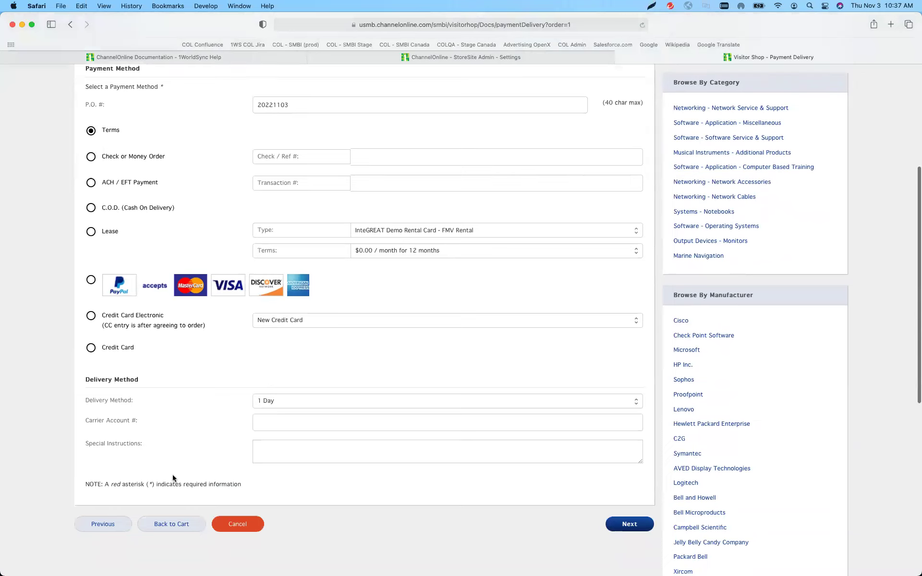
pyautogui.click(629, 524)
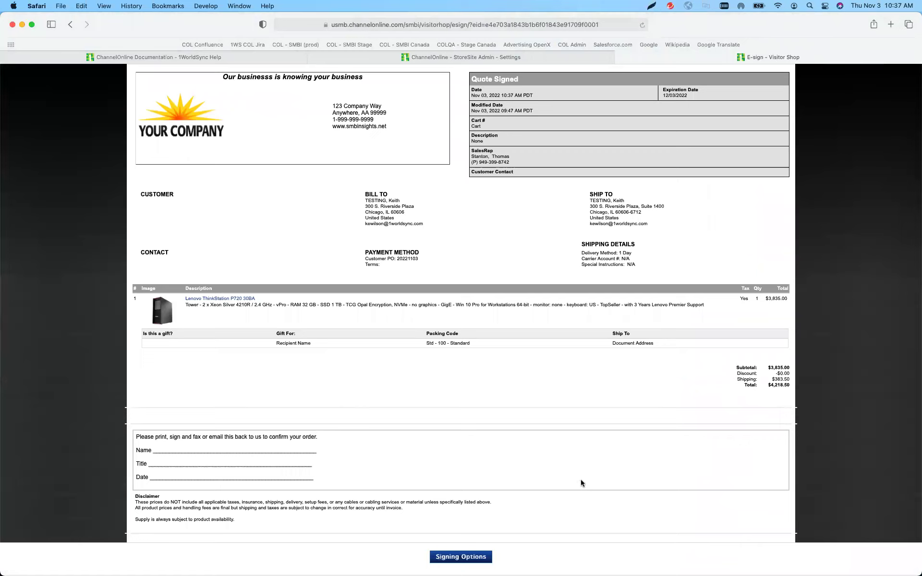
# - Open the e-sign form and enter the signer's full name and e-mail address
pyautogui.scroll(-1, 580, 483)
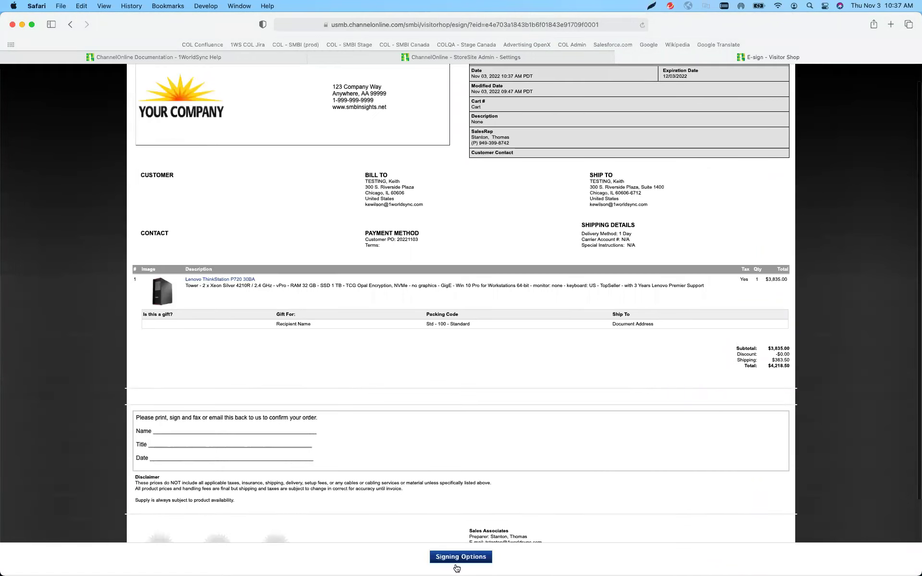
pyautogui.click(460, 558)
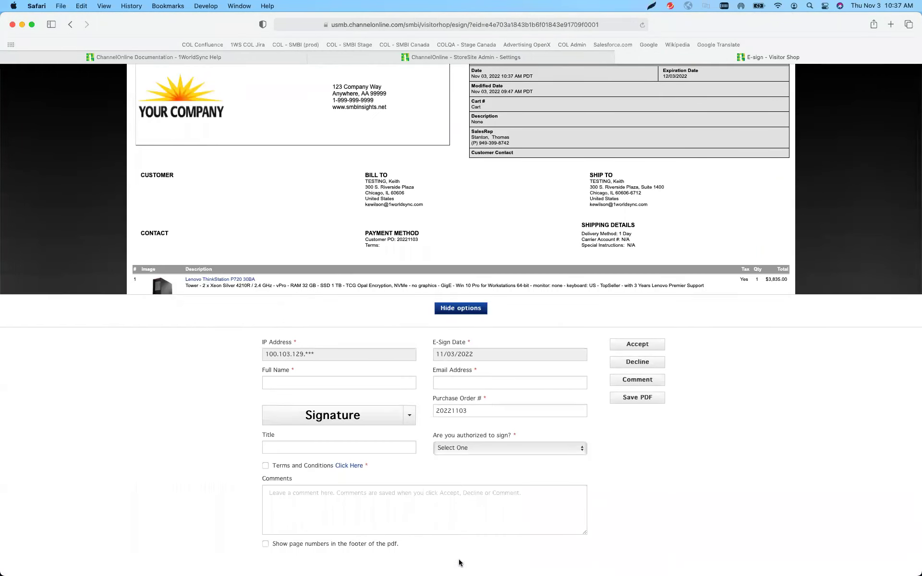
pyautogui.click(342, 383)
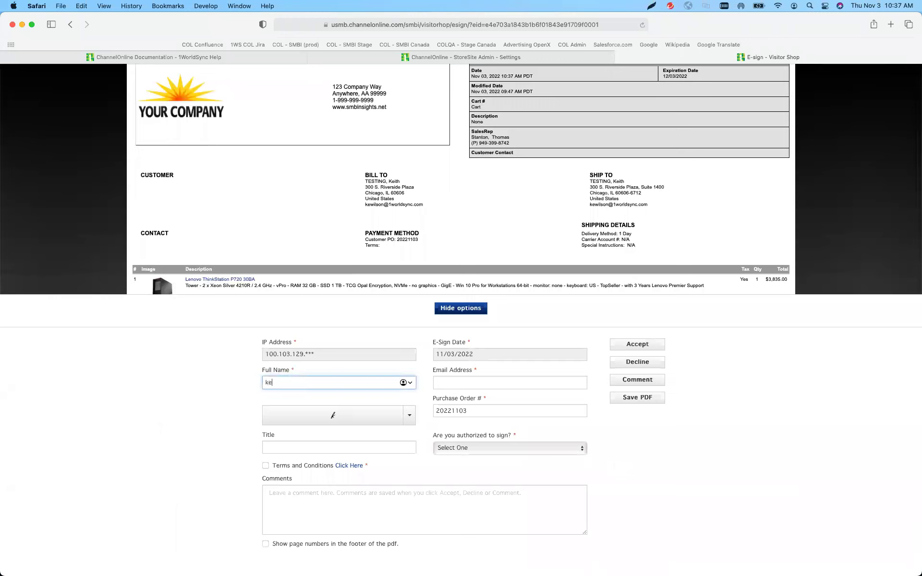
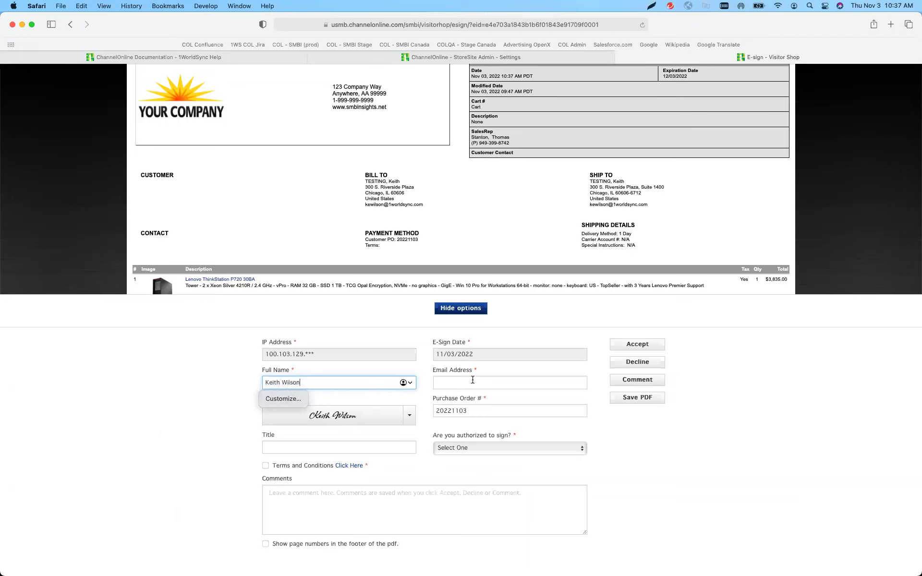
pyautogui.click(473, 380)
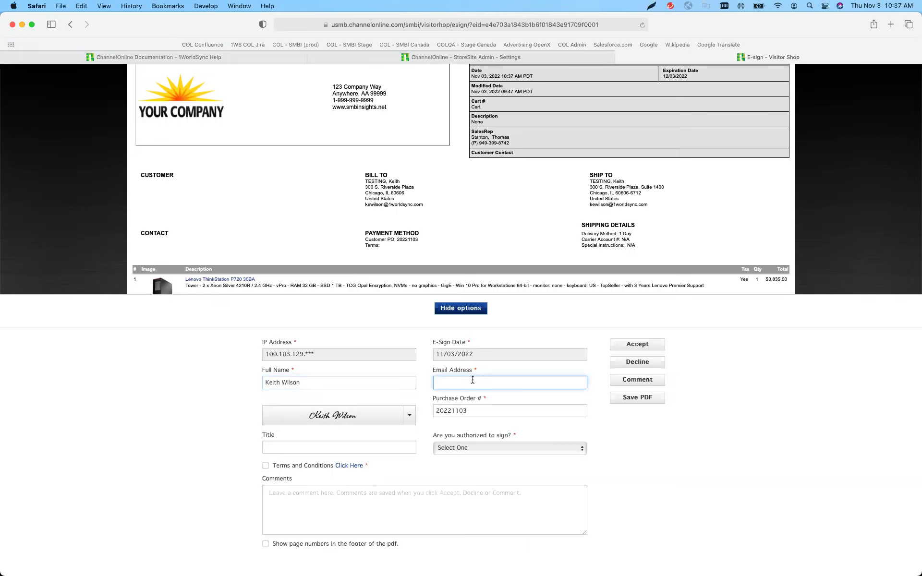
# - Mark the signer as authorized, accept the terms, comment 'Good things.', and accept the order
pyautogui.scroll(-1, 423, 429)
pyautogui.click(454, 446)
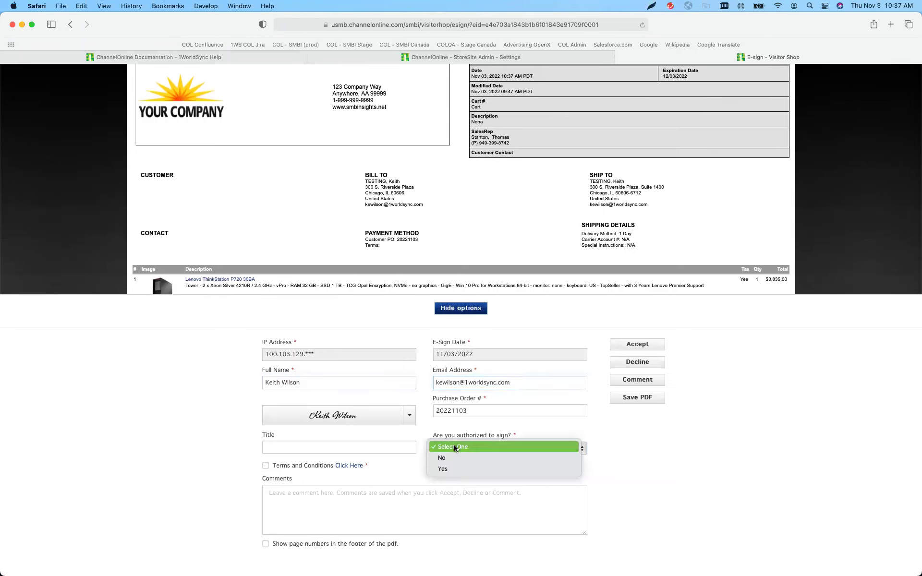
pyautogui.click(457, 470)
pyautogui.click(266, 466)
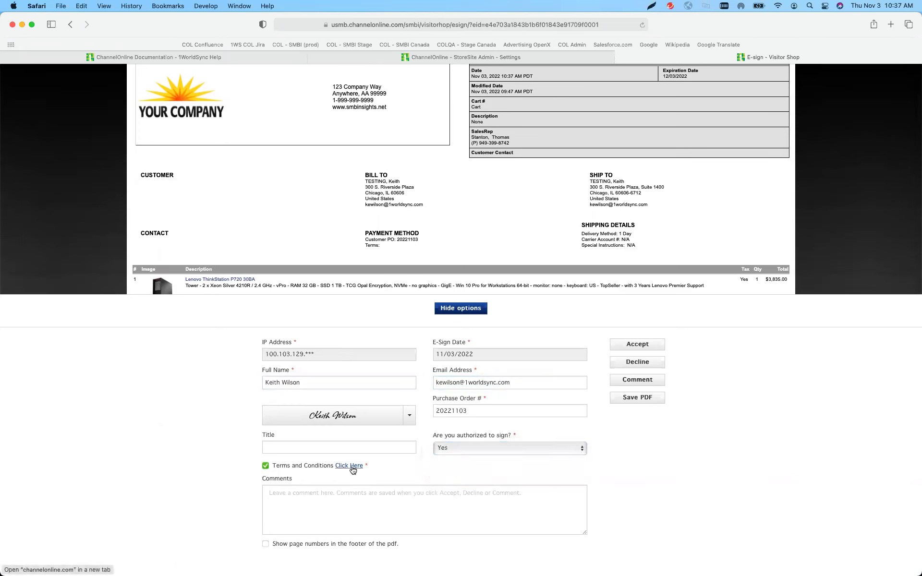
pyautogui.click(349, 513)
pyautogui.write('Good things')
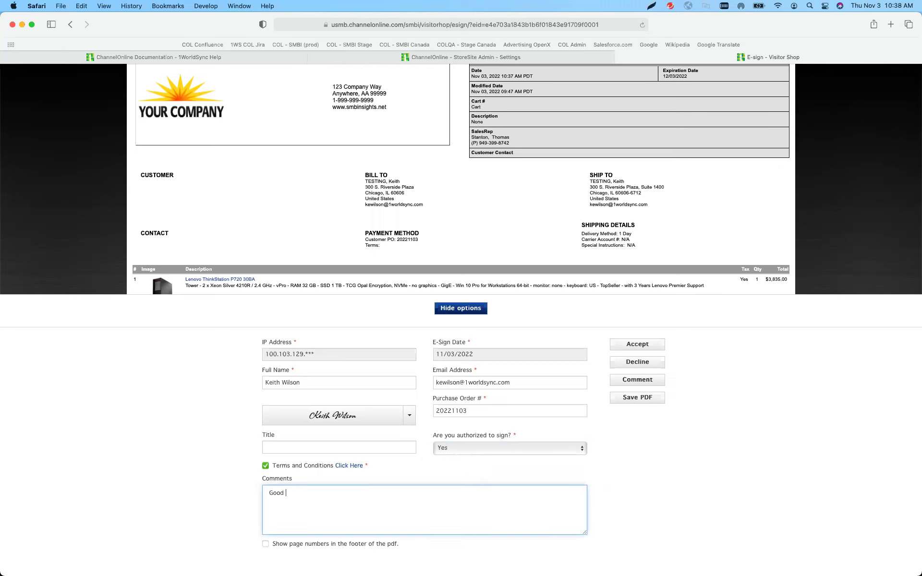
pyautogui.write('.')
pyautogui.click(636, 346)
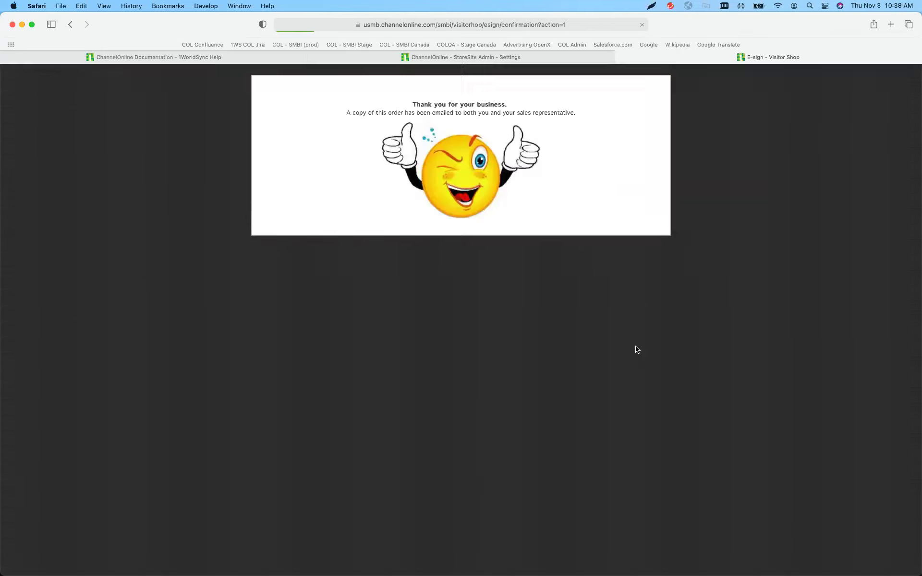
# - Run the Sales report with Order Method, Store Shortcut, Account Manager Email and Contact Email columns
pyautogui.click(466, 61)
pyautogui.moveTo(21, 161)
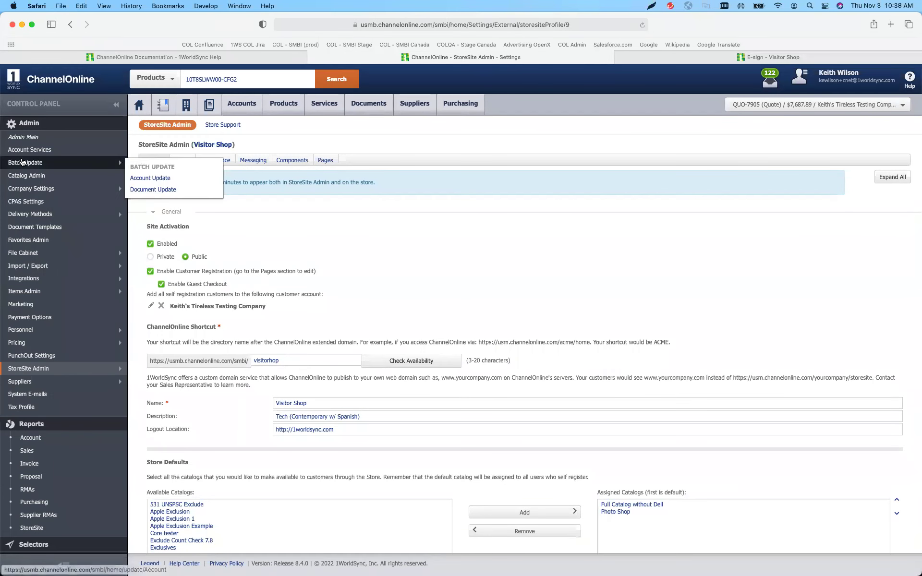
pyautogui.click(42, 452)
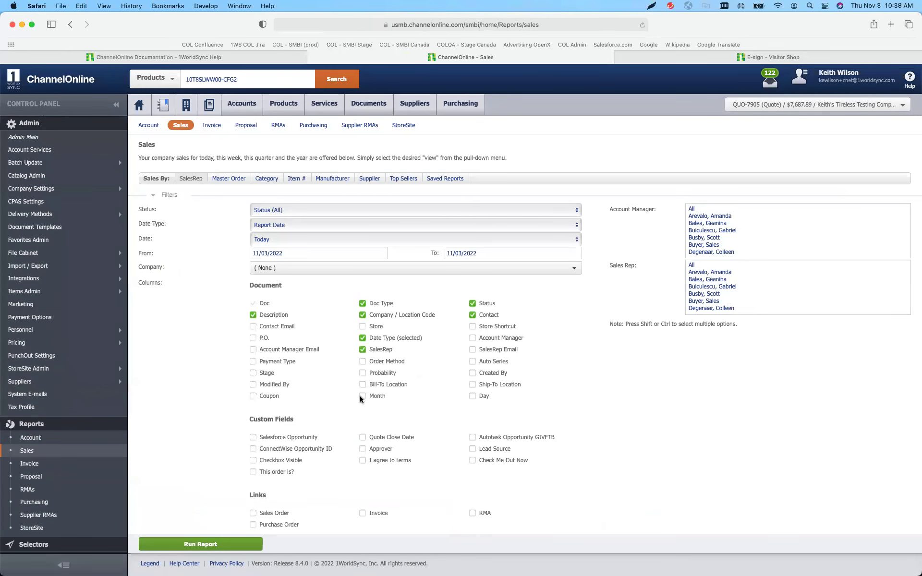
pyautogui.click(363, 363)
pyautogui.click(474, 327)
pyautogui.click(252, 350)
pyautogui.click(252, 327)
pyautogui.click(218, 545)
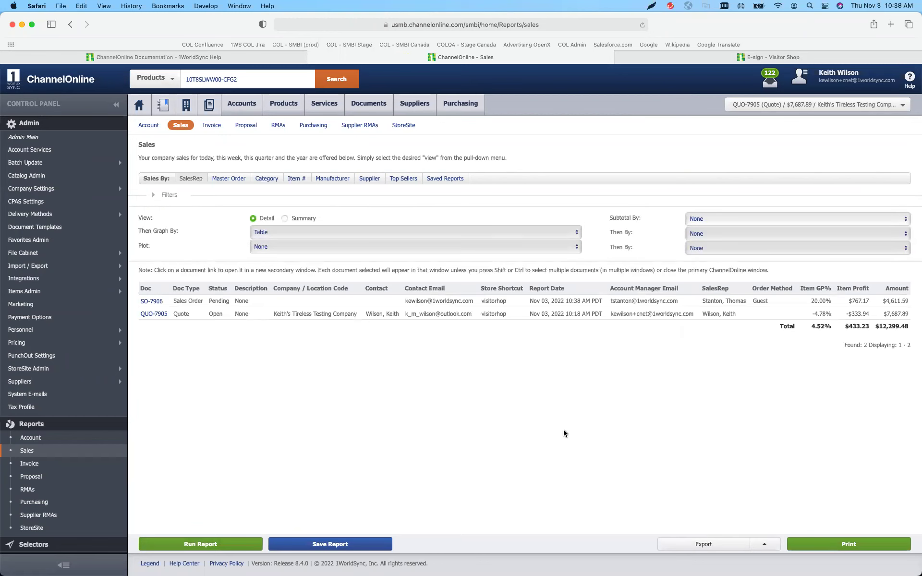
# - Highlight the new SO-7906 sales order row in the report results
pyautogui.moveTo(774, 301); pyautogui.dragTo(139, 302)
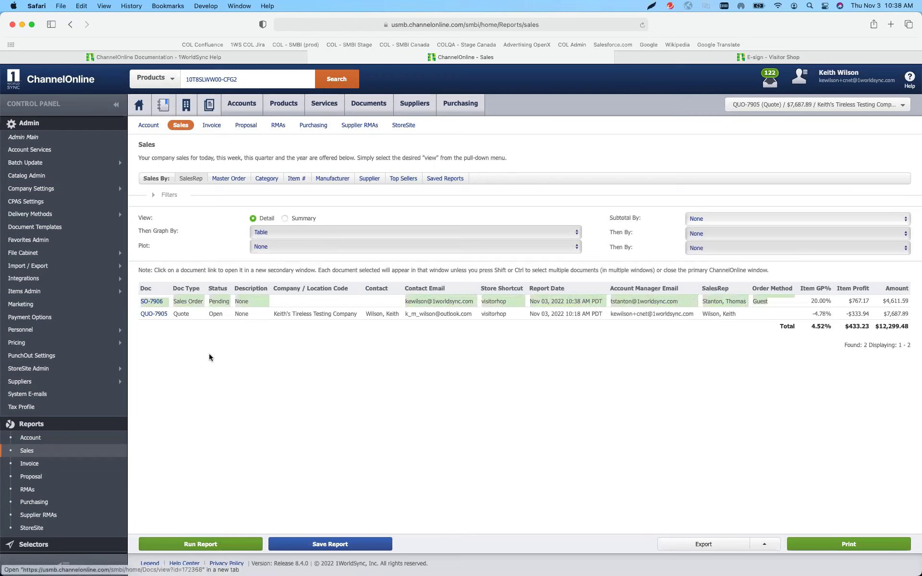
pyautogui.click(646, 142)
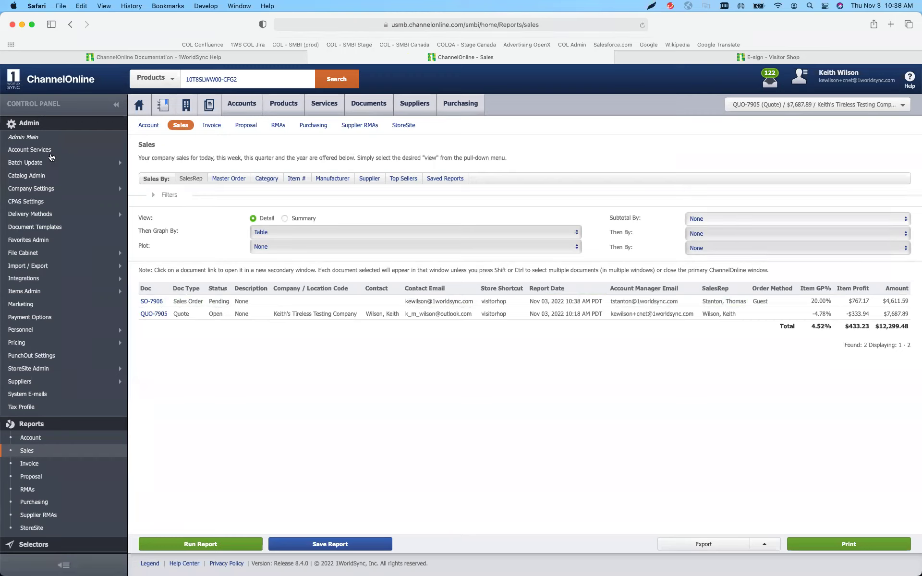
pyautogui.moveTo(47, 188)
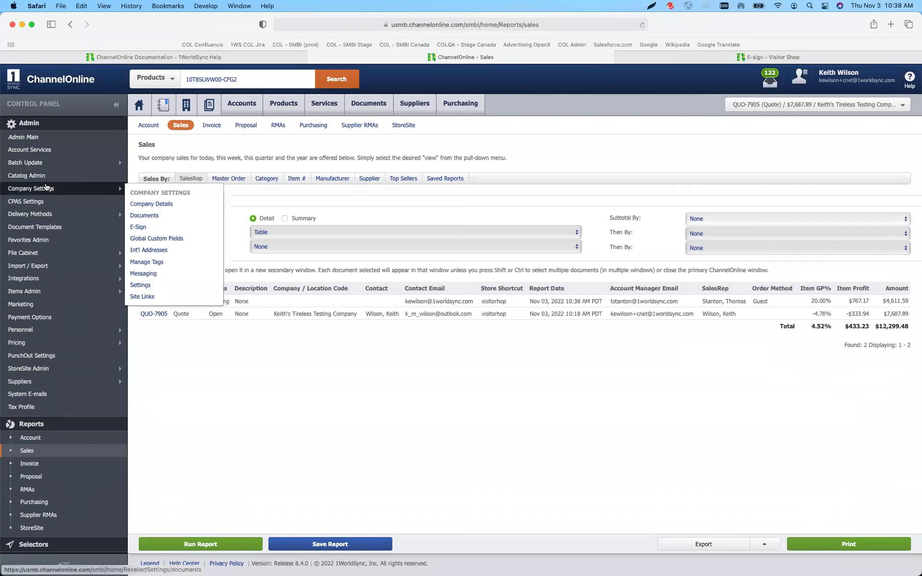
# - Inspect the USPS validation and Zip +4 settings, toggling forced correction on and off, then return to the e-sign tab
pyautogui.click(139, 287)
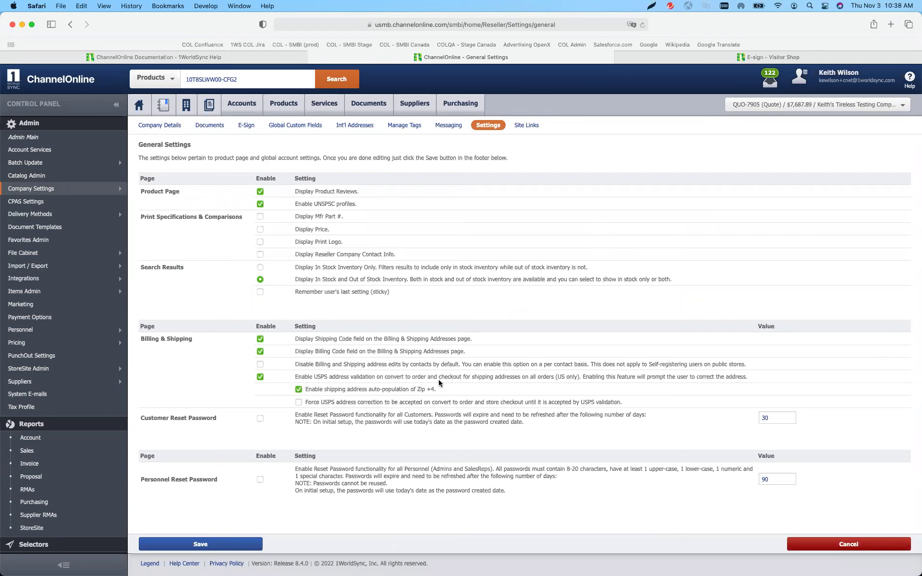
pyautogui.moveTo(295, 376); pyautogui.dragTo(511, 374)
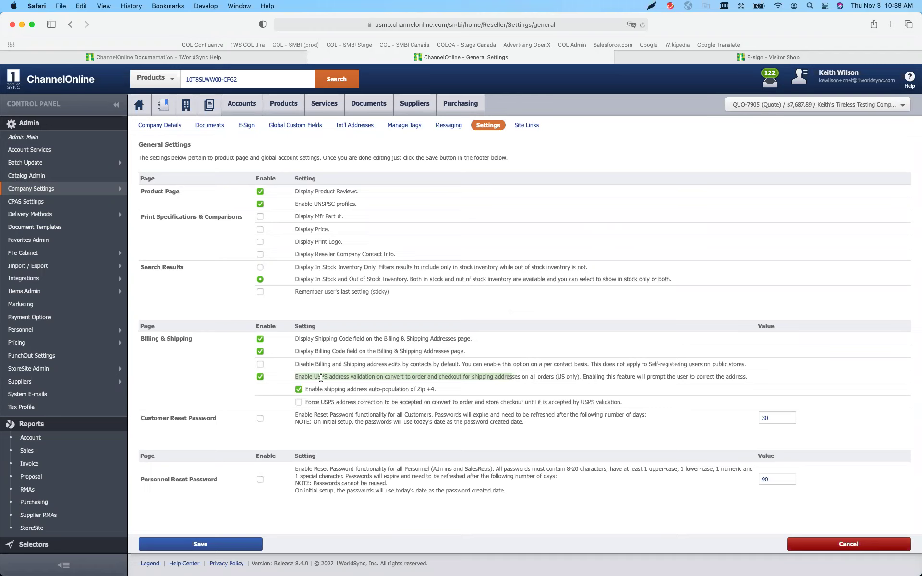
pyautogui.moveTo(295, 377); pyautogui.dragTo(551, 423)
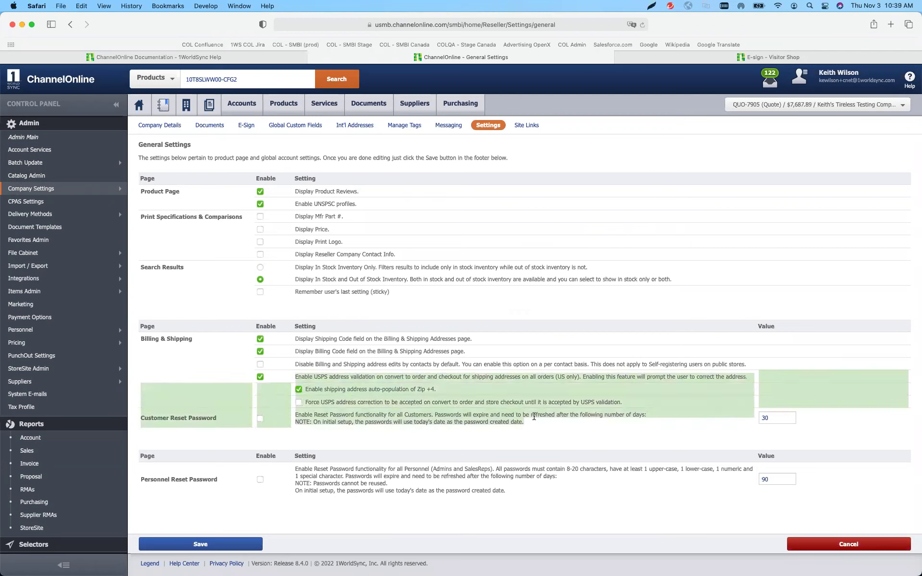
pyautogui.click(464, 388)
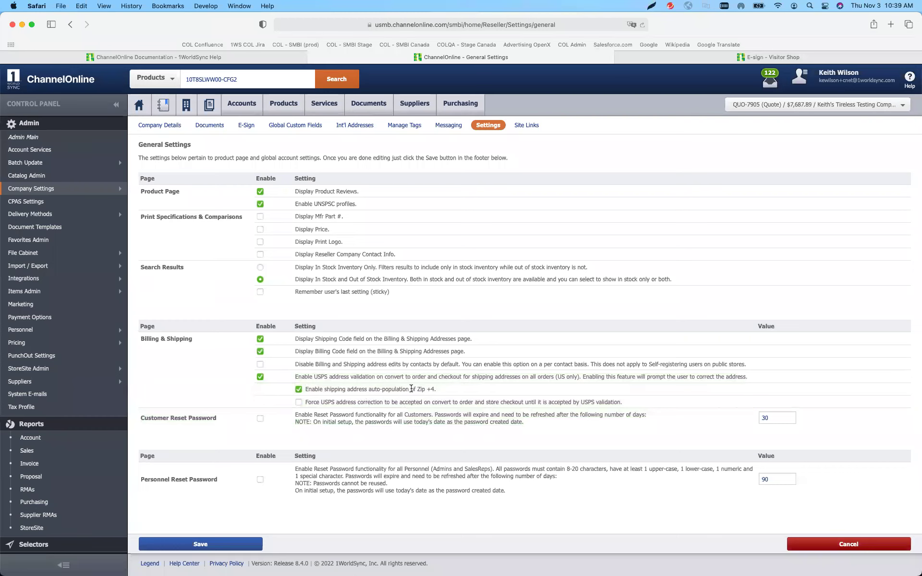
pyautogui.click(298, 404)
pyautogui.click(298, 402)
pyautogui.click(769, 58)
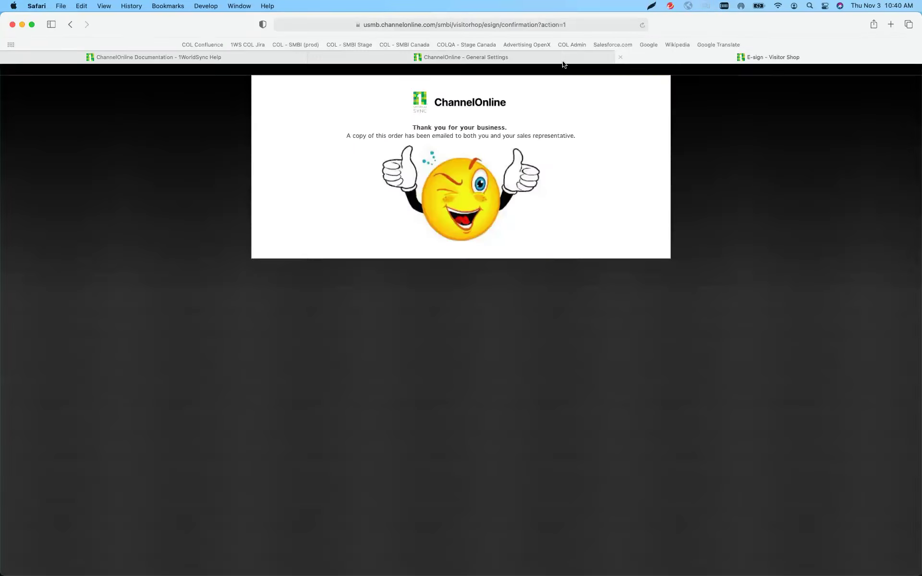
pyautogui.click(479, 24)
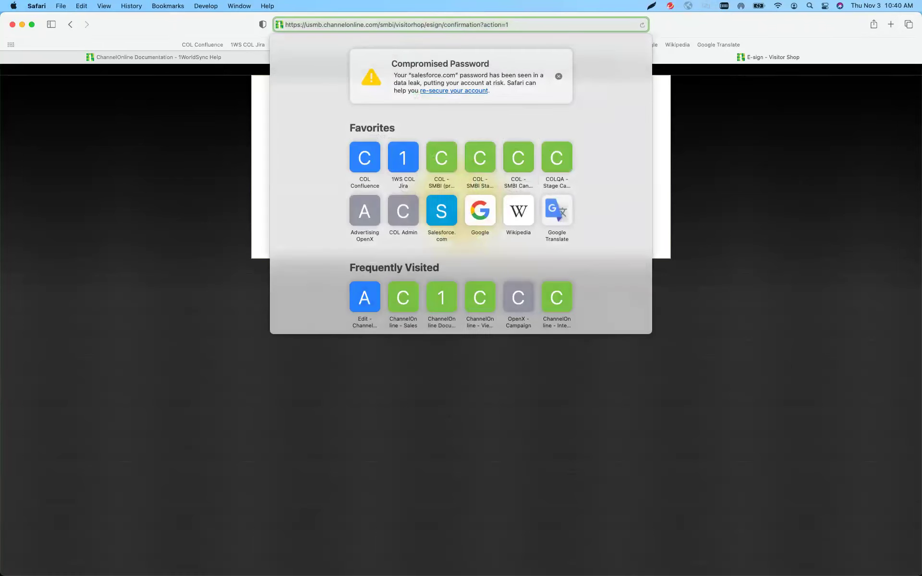
# - Load the /visitorhop/ storefront and log in as the returning customer using saved credentials
pyautogui.press('BackSpace')
pyautogui.press('BackSpace')
pyautogui.press('BackSpace')
pyautogui.press('BackSpace')
pyautogui.press('BackSpace')
pyautogui.press('BackSpace')
pyautogui.press('BackSpace')
pyautogui.press('BackSpace')
pyautogui.press('BackSpace')
pyautogui.press('BackSpace')
pyautogui.press('BackSpace')
pyautogui.press('BackSpace')
pyautogui.press('BackSpace')
pyautogui.press('BackSpace')
pyautogui.press('BackSpace')
pyautogui.press('BackSpace')
pyautogui.press('BackSpace')
pyautogui.press('BackSpace')
pyautogui.press('BackSpace')
pyautogui.press('BackSpace')
pyautogui.press('Return')
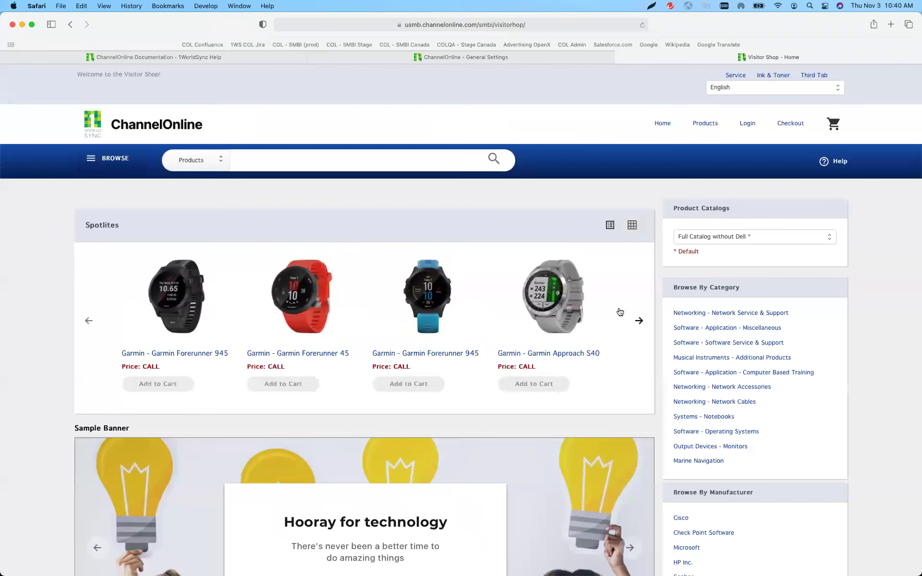
pyautogui.click(749, 127)
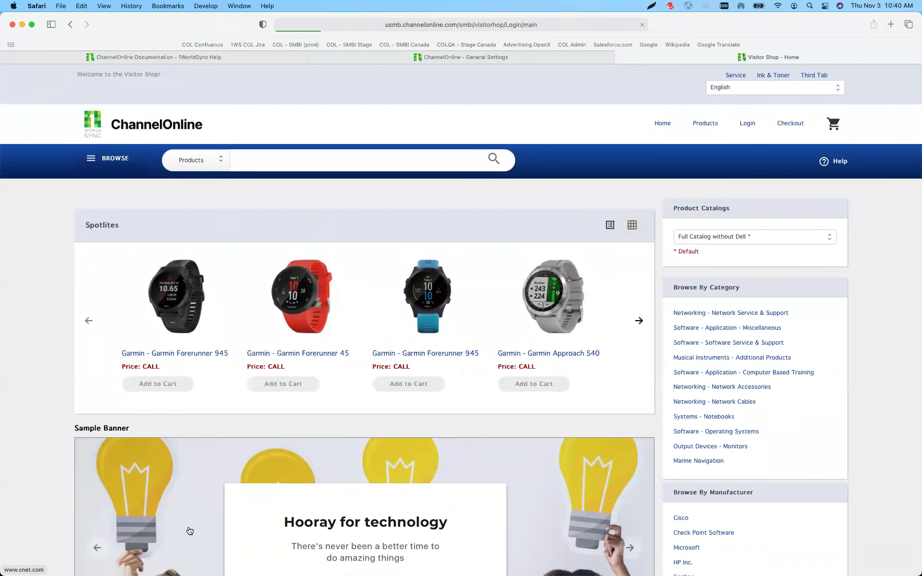
pyautogui.press('Down')
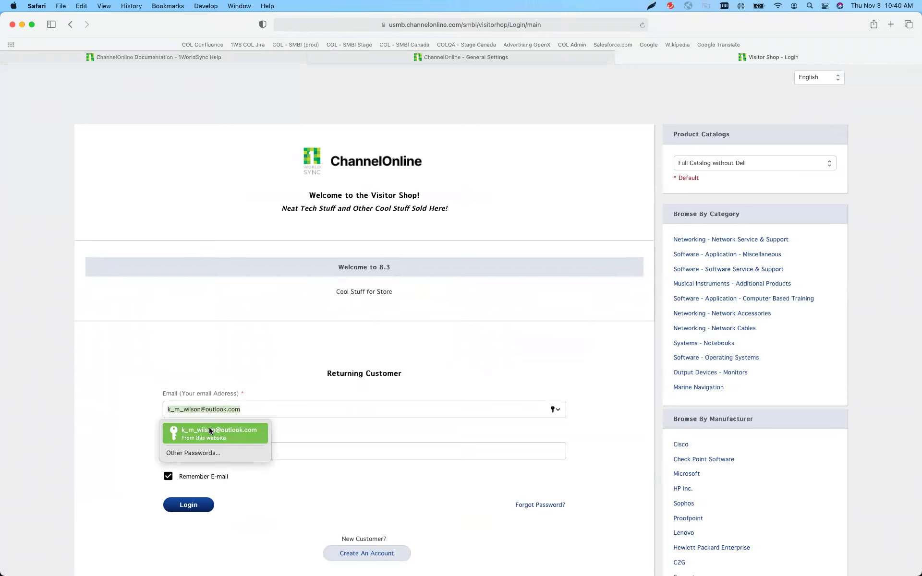
pyautogui.press('Return')
pyautogui.click(175, 509)
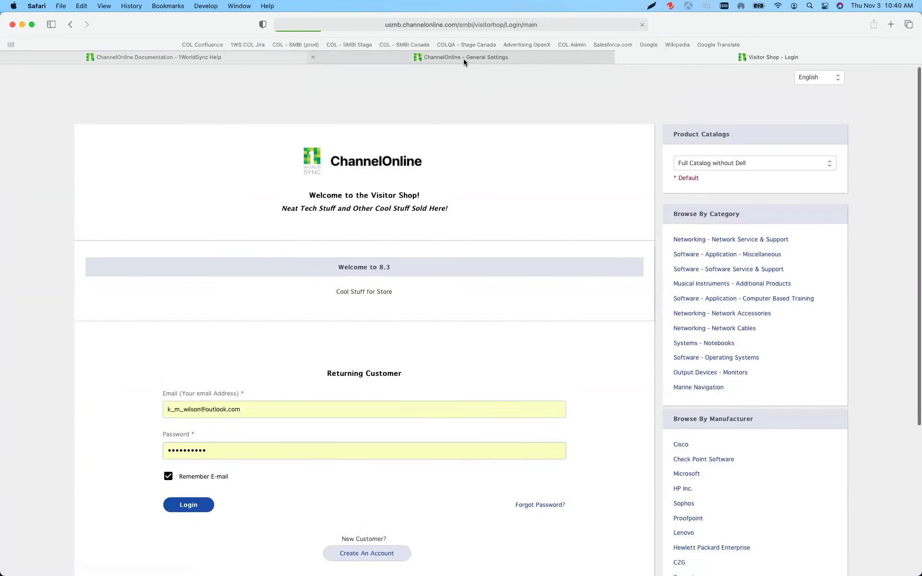
# - From the customer's favorites, open the 81ER0002US Chromebook product, then browse to the Netbooks category
pyautogui.click(460, 62)
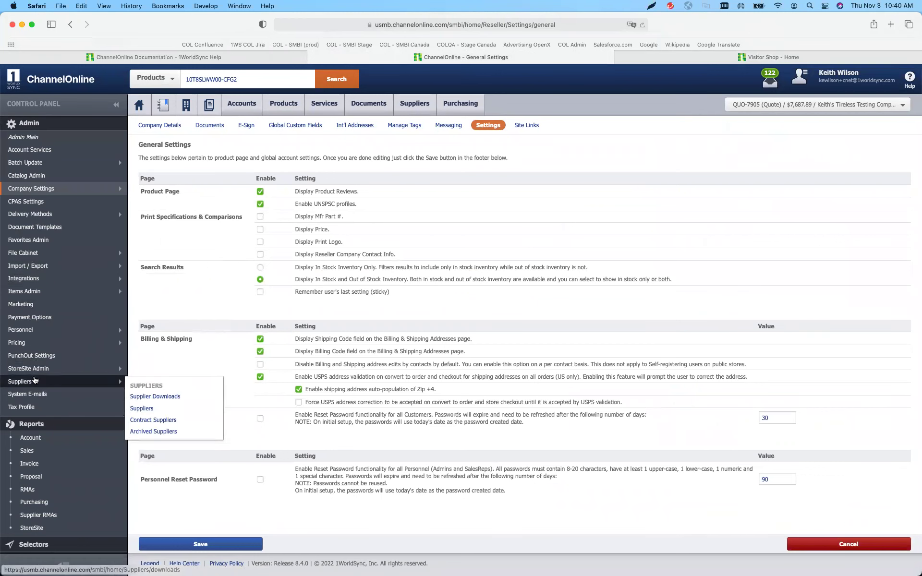
pyautogui.moveTo(143, 370)
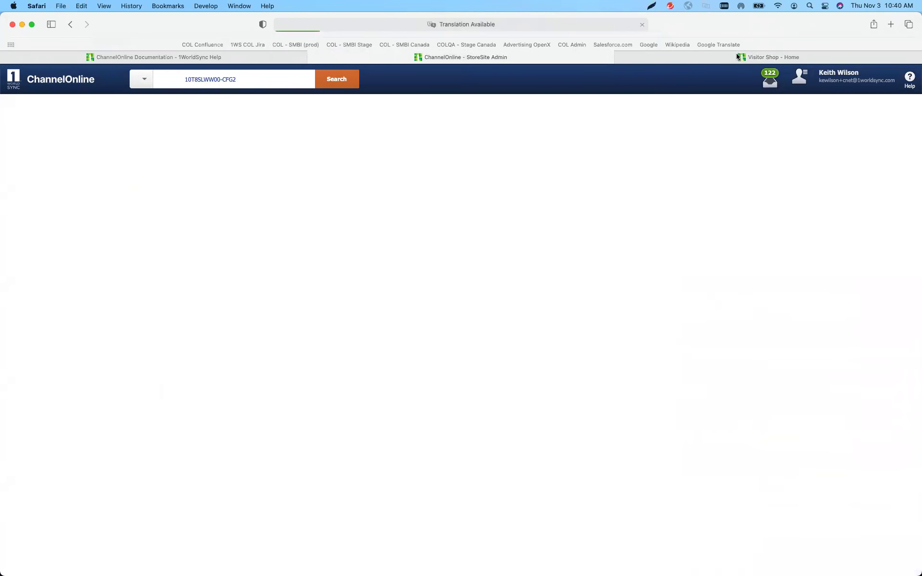
pyautogui.click(713, 56)
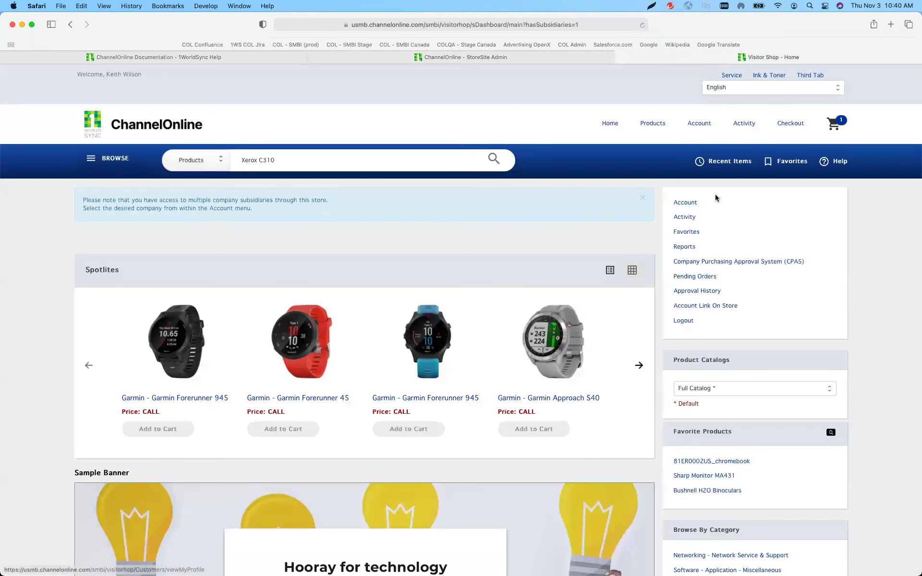
pyautogui.click(789, 164)
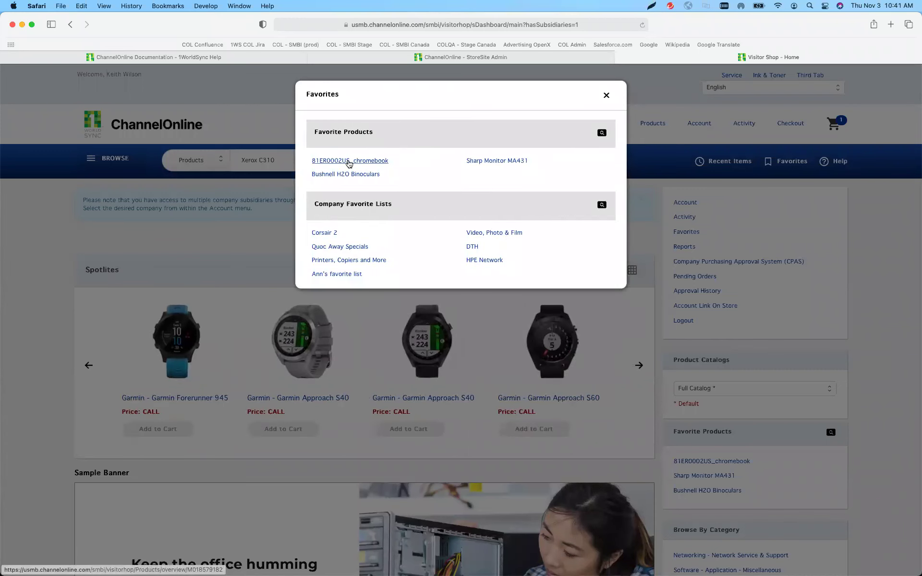
pyautogui.click(349, 163)
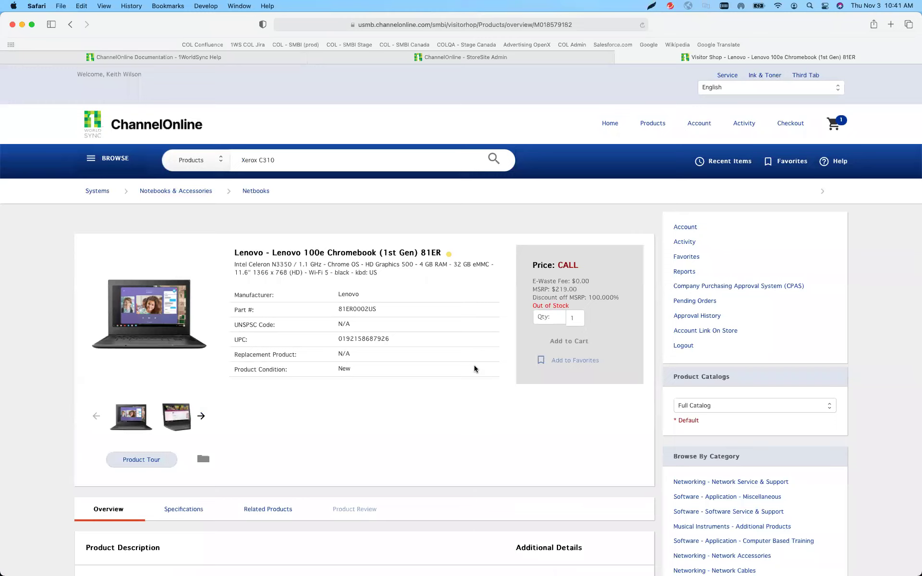
pyautogui.scroll(-1, 468, 374)
pyautogui.scroll(-15, 546, 323)
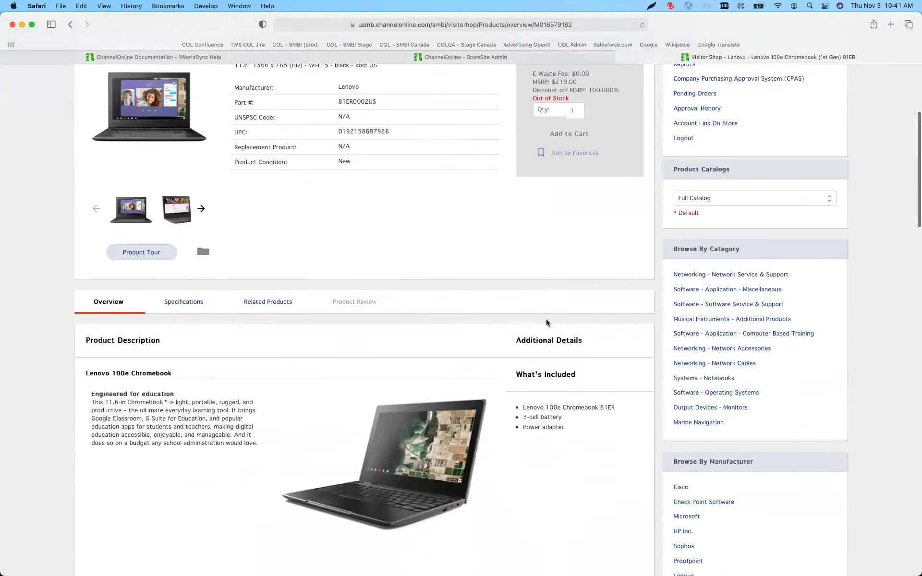
pyautogui.scroll(15, 546, 322)
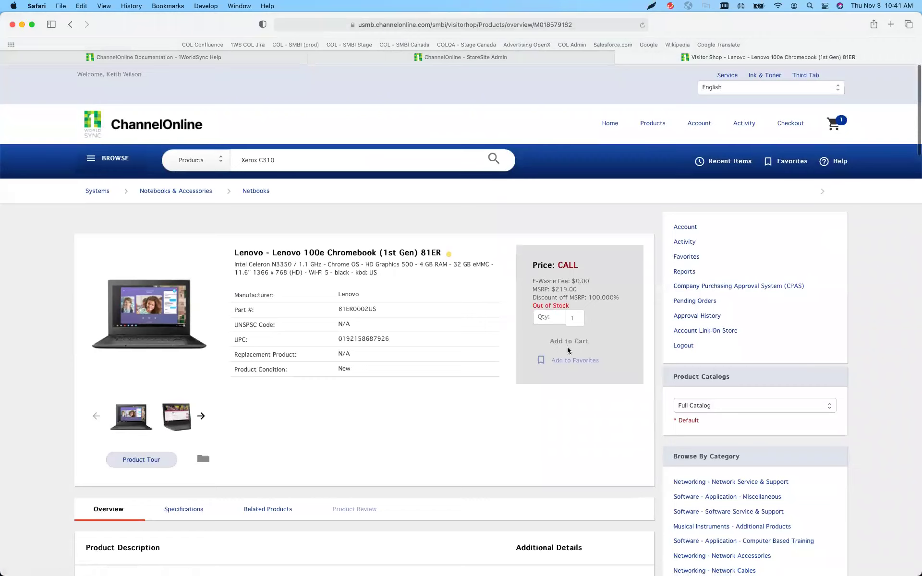
pyautogui.click(248, 193)
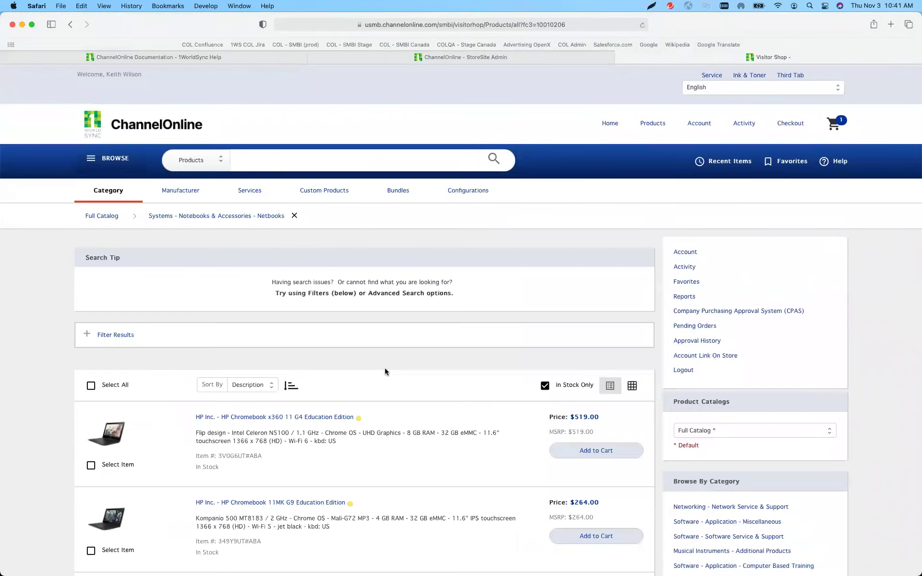
# - Open the first Netbook, HP Chromebook x360 11 G4 Education Edition, add it to the cart, and view the cart
pyautogui.scroll(-3, 385, 371)
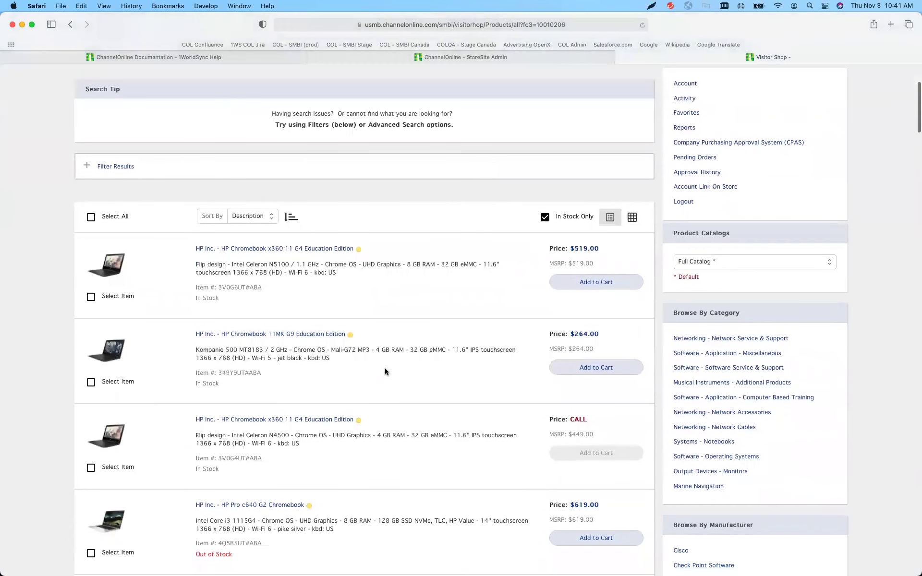
pyautogui.click(255, 250)
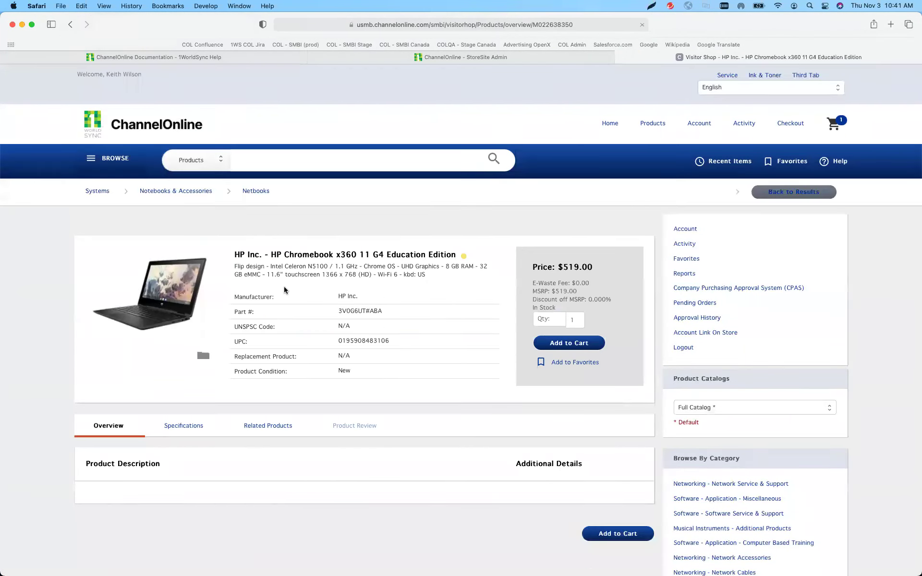
pyautogui.click(569, 343)
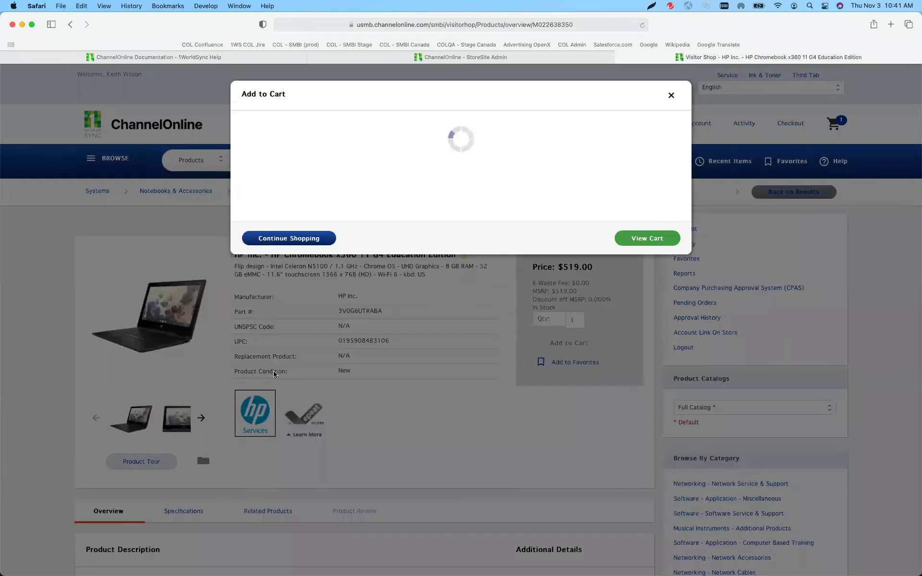
pyautogui.click(639, 247)
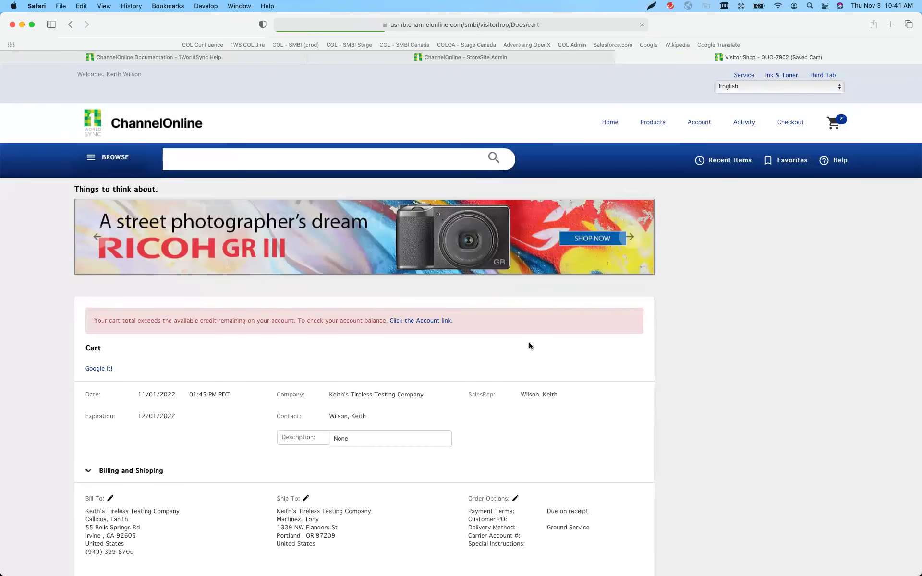
# - Check the credit limit warning and item availability, then refresh Live Inventory for the HP Elite x2 G8 and Chromebook
pyautogui.scroll(-3, 529, 342)
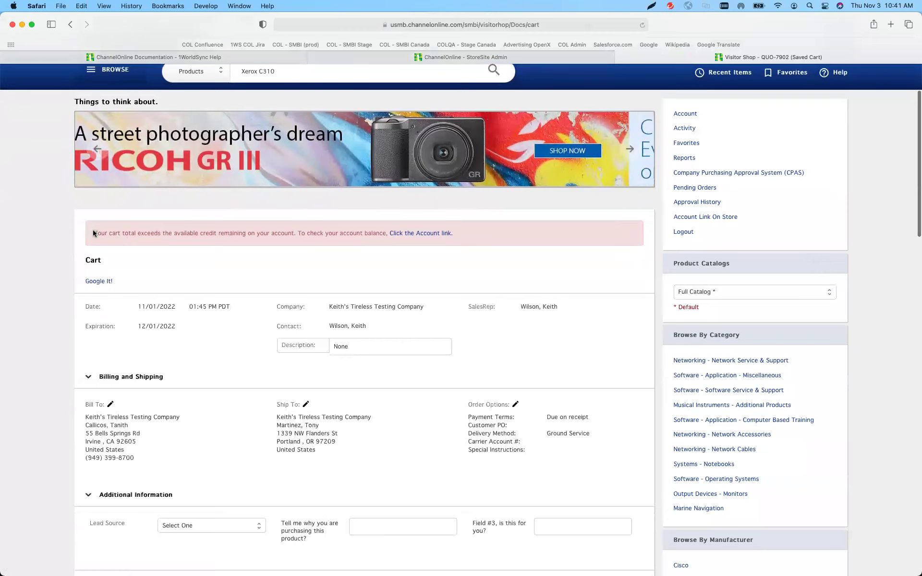
pyautogui.moveTo(93, 233); pyautogui.dragTo(388, 234)
pyautogui.scroll(-3, 466, 401)
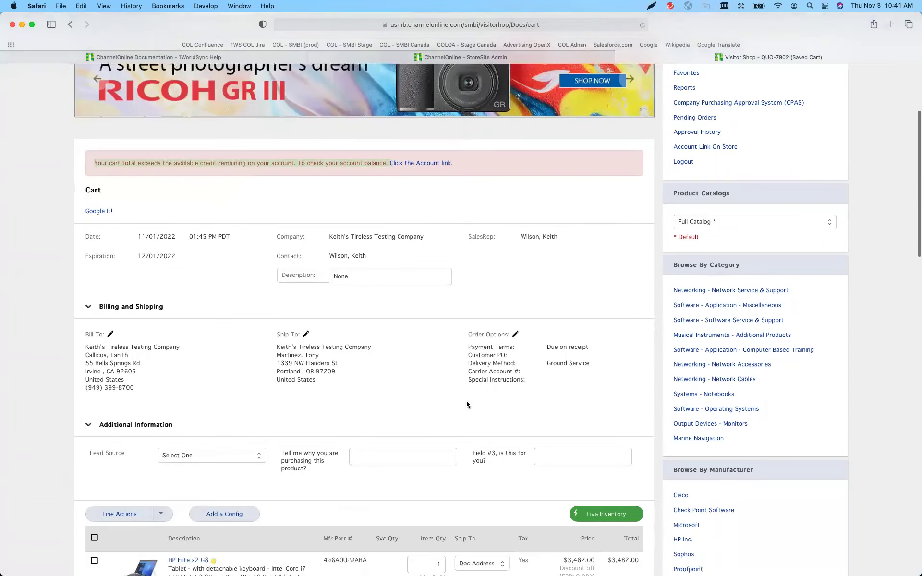
pyautogui.scroll(-10, 466, 404)
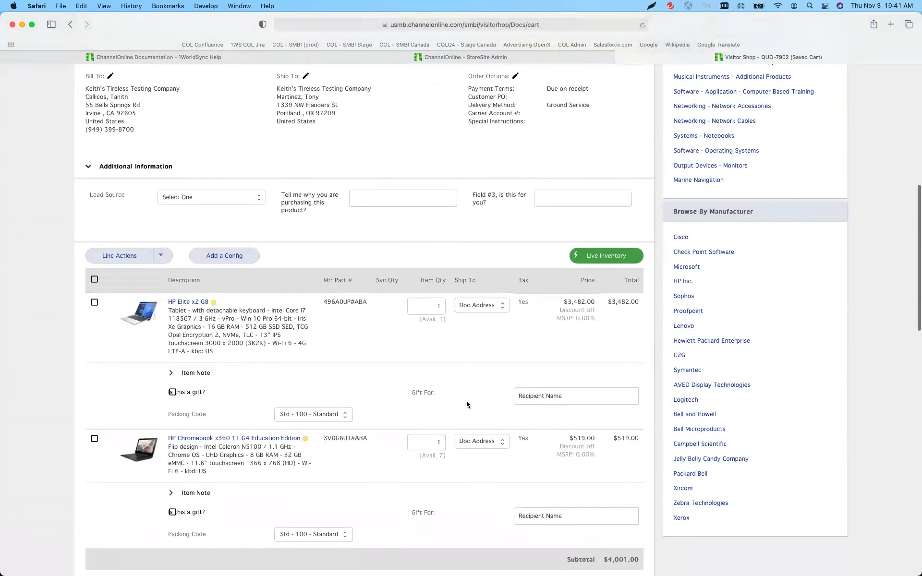
pyautogui.moveTo(419, 319); pyautogui.dragTo(450, 318)
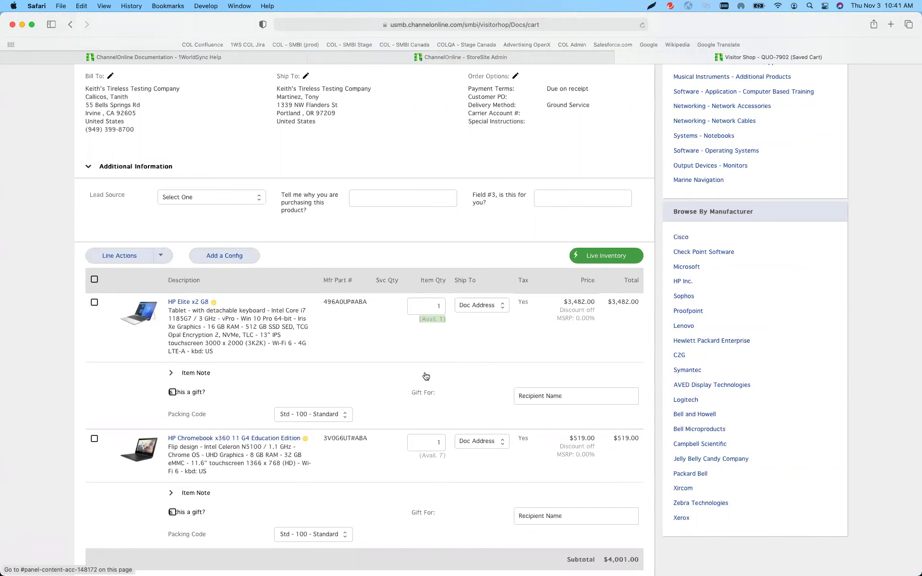
pyautogui.click(604, 257)
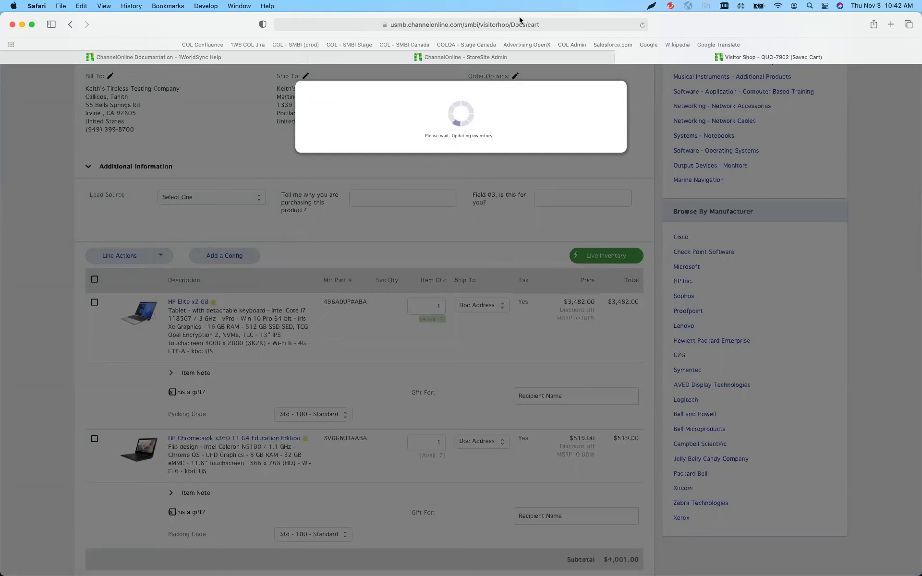
# - In StoreSite Admin, open the Visitor Shop store's General settings for editing
pyautogui.click(382, 54)
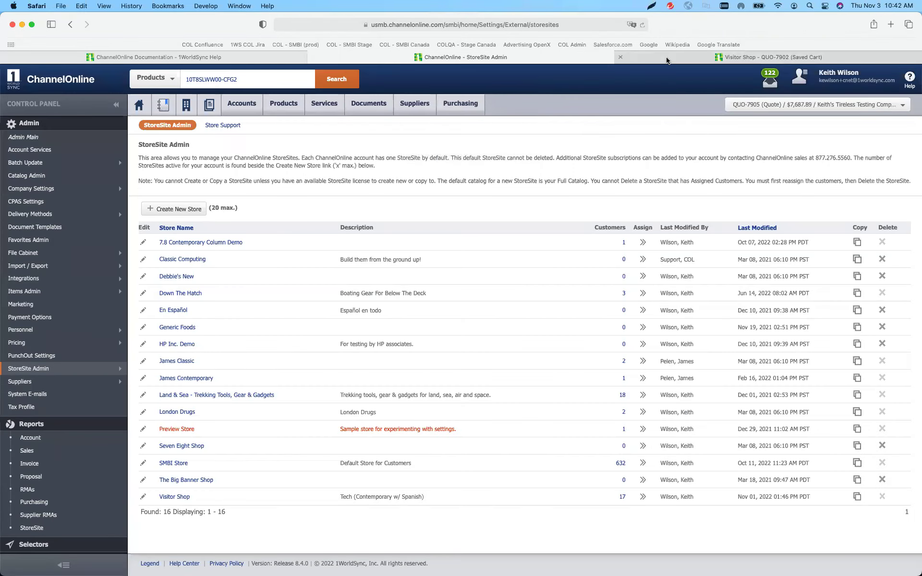
pyautogui.click(666, 61)
pyautogui.click(403, 59)
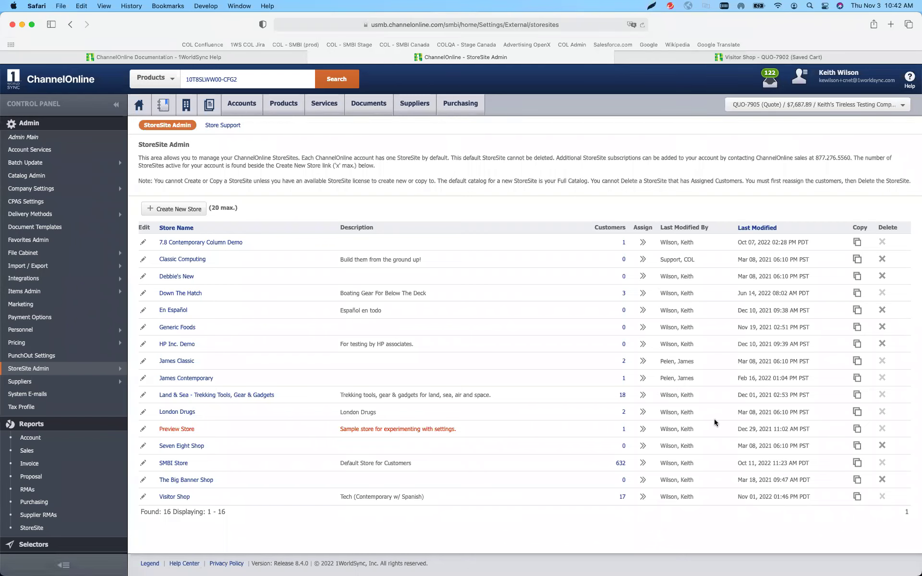
pyautogui.click(144, 498)
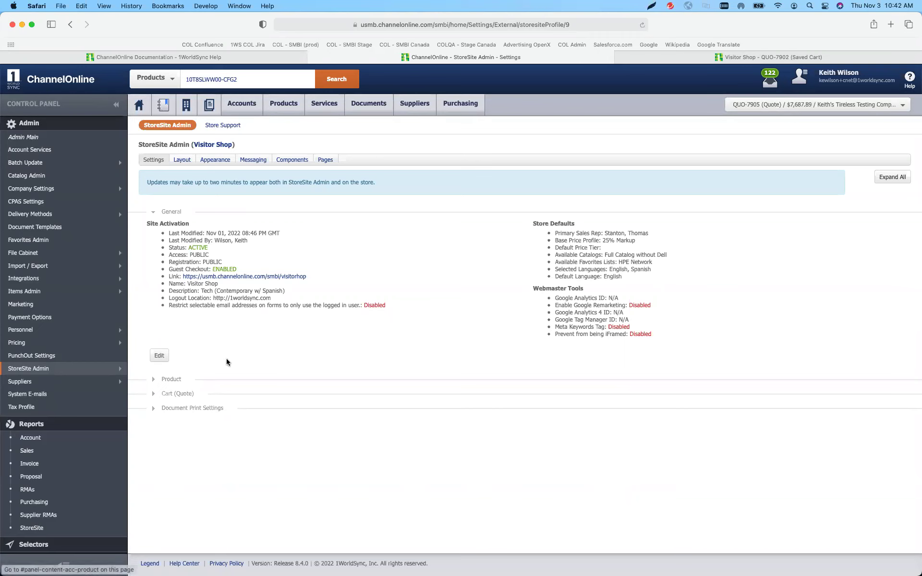
pyautogui.click(159, 356)
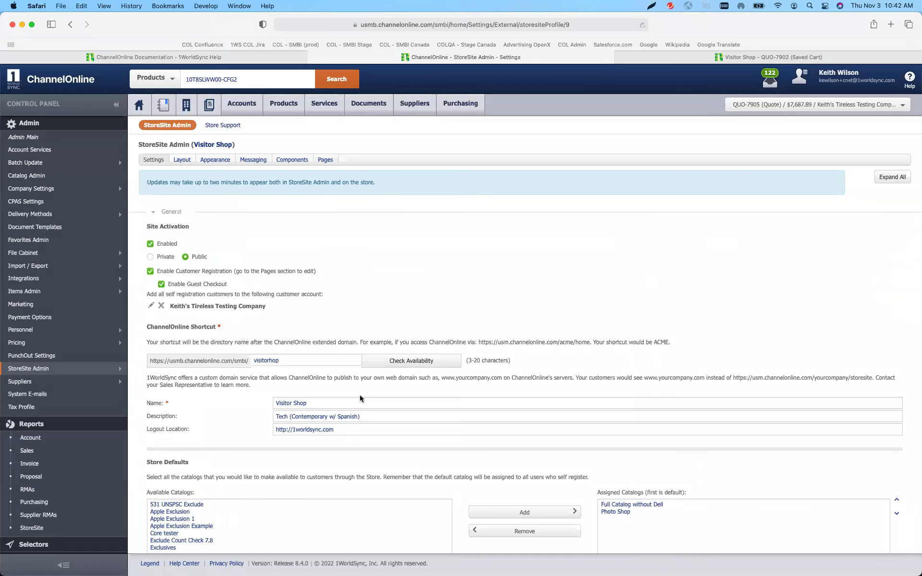
# - Review the Google Analytics 4 and Google Tag Manager IDs under Webmaster Tools, then go to Pages
pyautogui.scroll(-5, 360, 399)
pyautogui.scroll(-7, 360, 398)
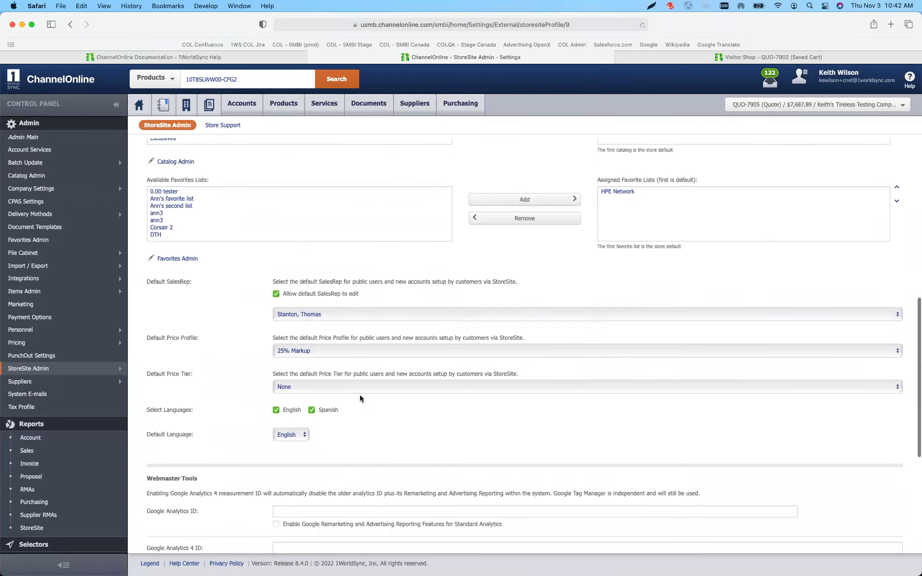
pyautogui.scroll(-1, 360, 398)
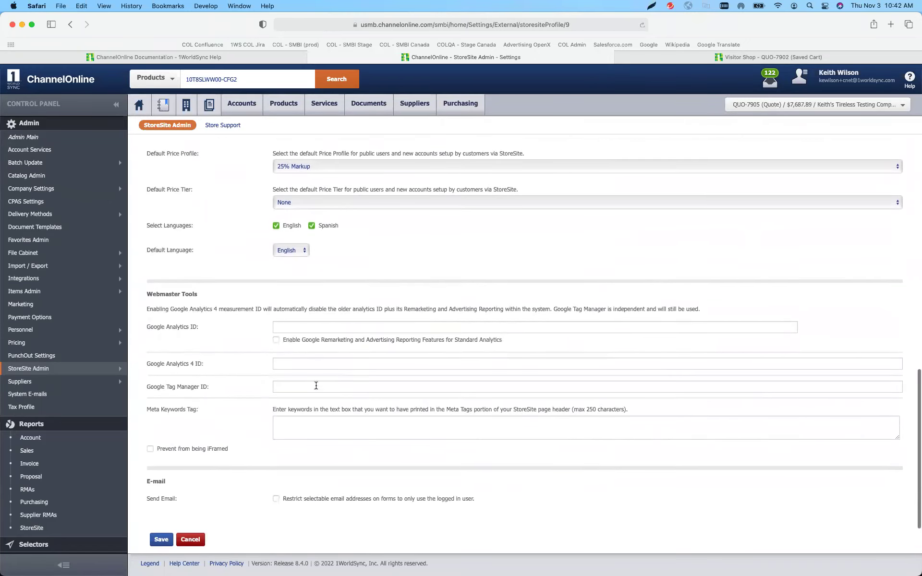
pyautogui.click(211, 361)
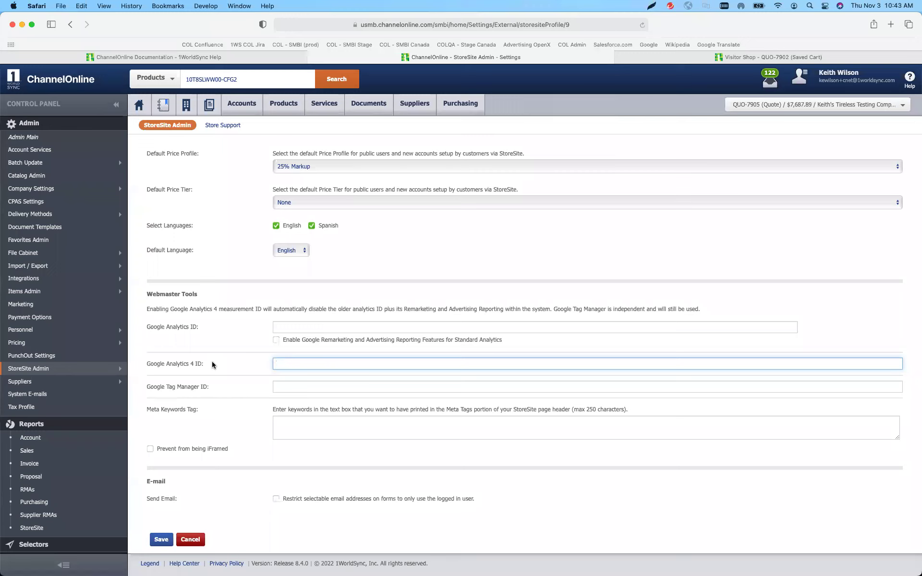
pyautogui.moveTo(146, 327); pyautogui.dragTo(206, 328)
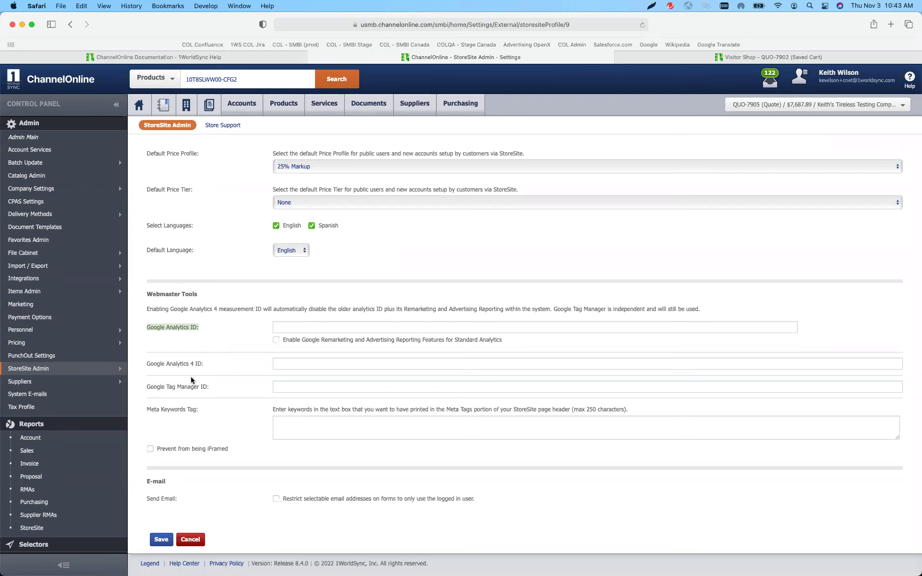
pyautogui.click(220, 389)
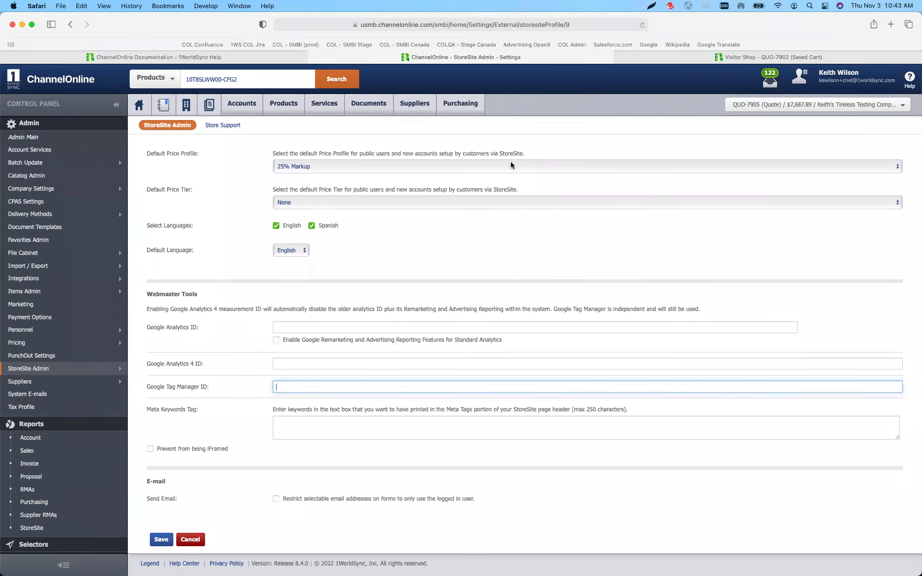
pyautogui.scroll(10, 337, 153)
pyautogui.click(323, 160)
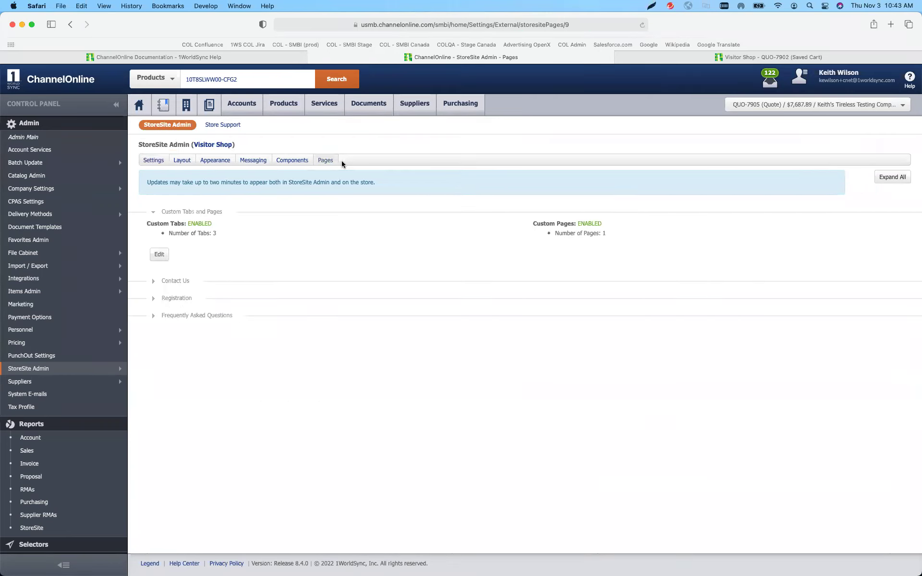
# - Inspect the Hidden Secret Specials page's link and Meta Keywords, then cancel without saving
pyautogui.click(160, 255)
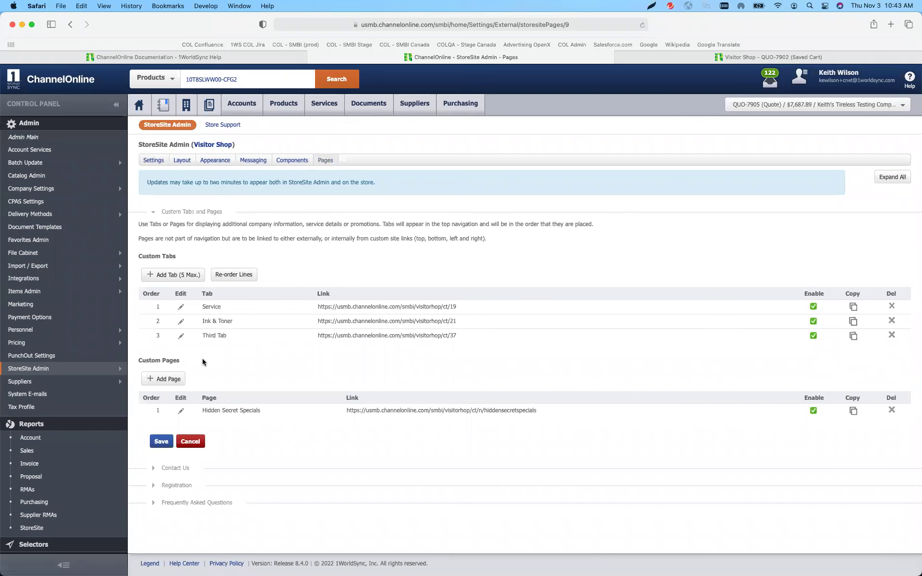
pyautogui.click(179, 414)
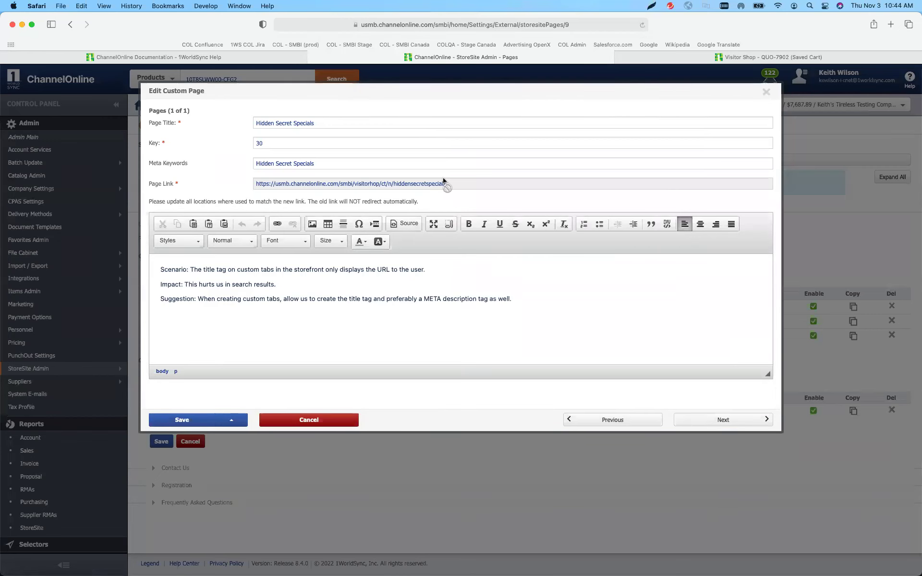
pyautogui.moveTo(454, 186); pyautogui.dragTo(393, 183)
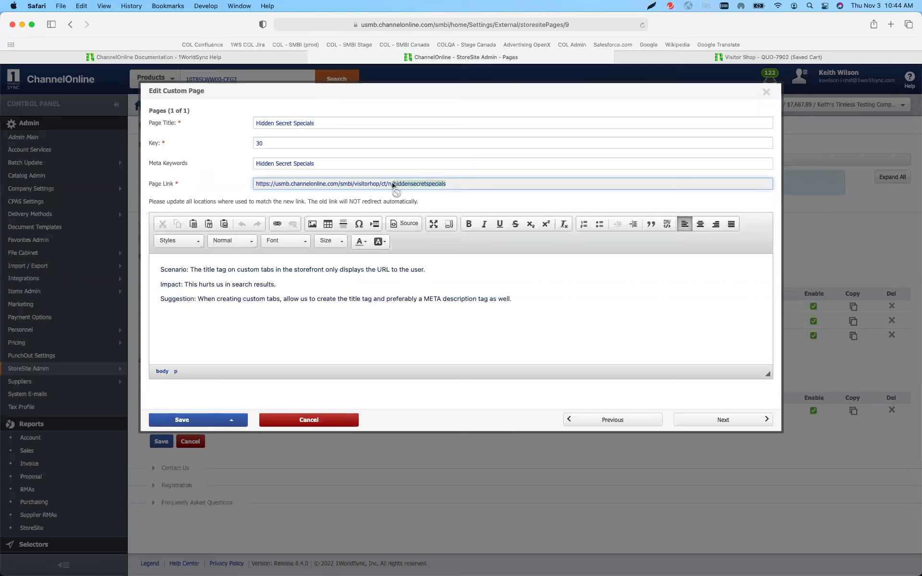
pyautogui.moveTo(319, 163); pyautogui.dragTo(228, 162)
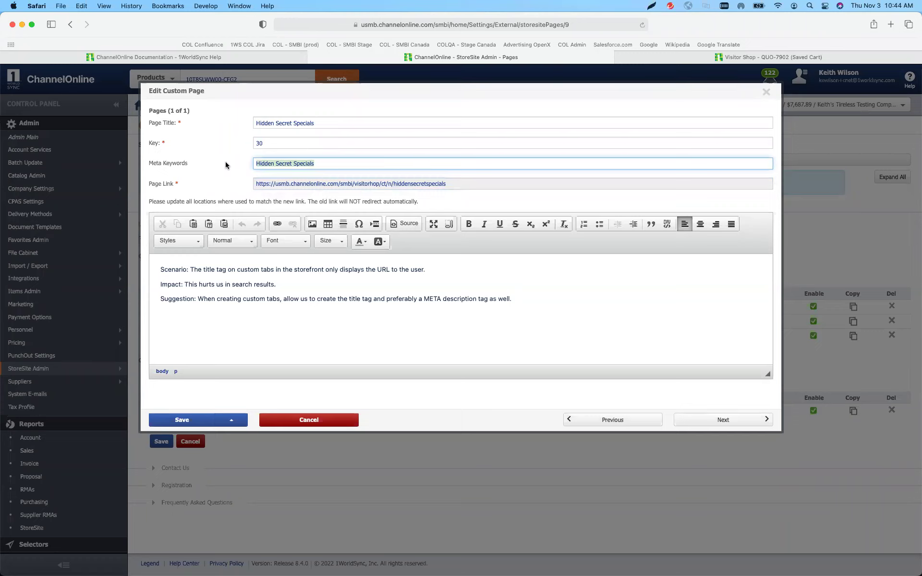
pyautogui.click(222, 168)
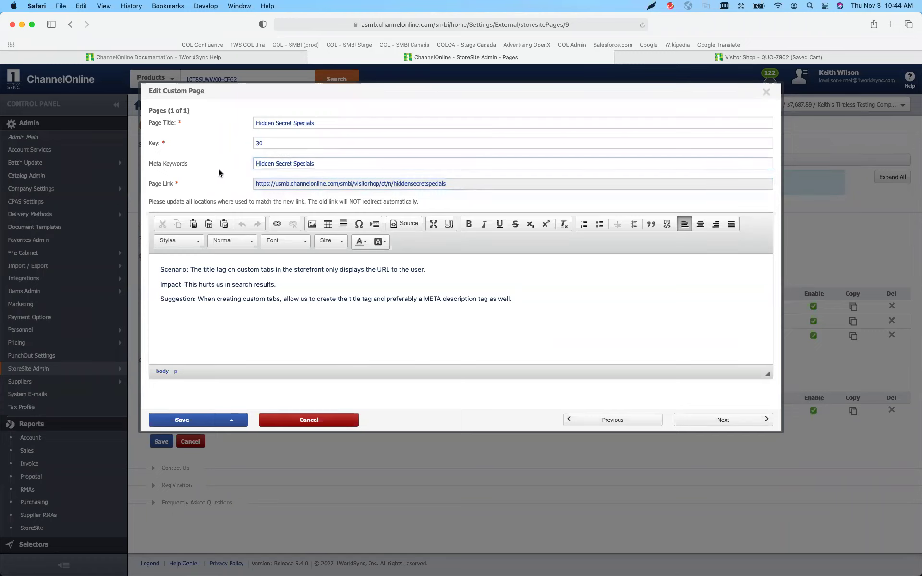
pyautogui.click(323, 424)
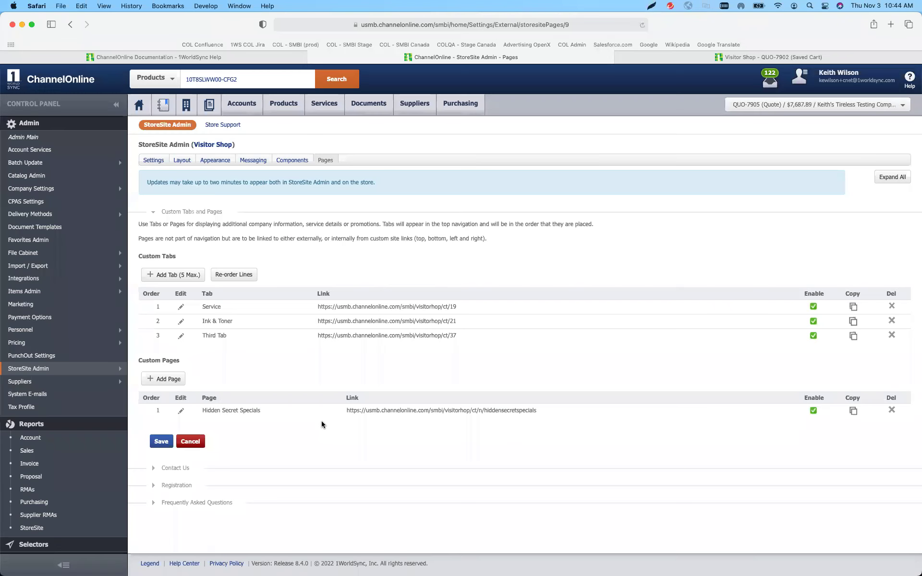
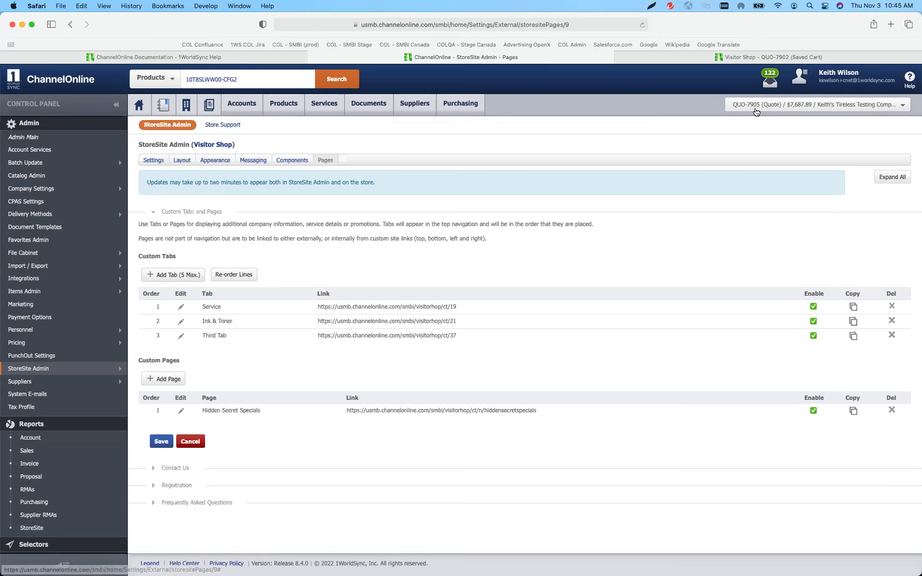
# - Open the active quote and go to its company's account, which shows Credit Hold Yes
pyautogui.click(207, 112)
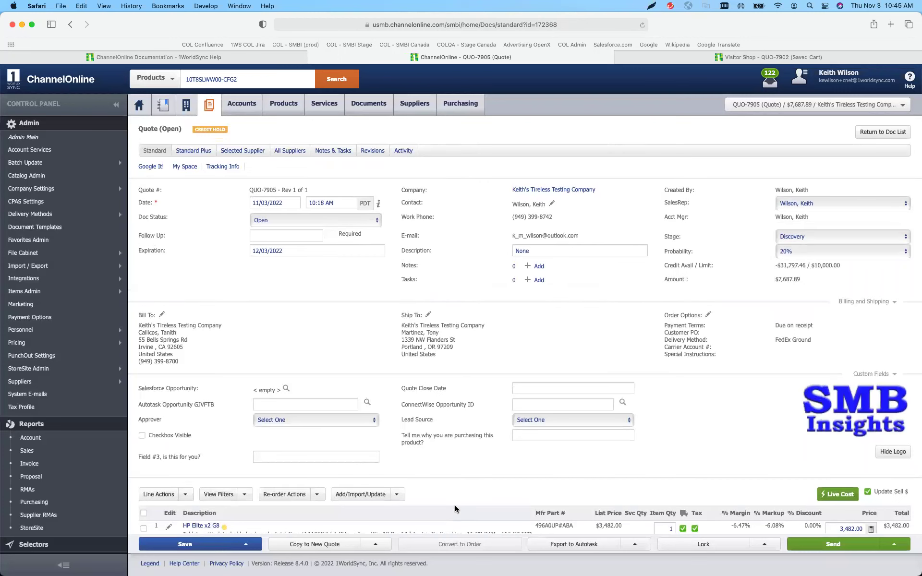
pyautogui.scroll(-1, 455, 505)
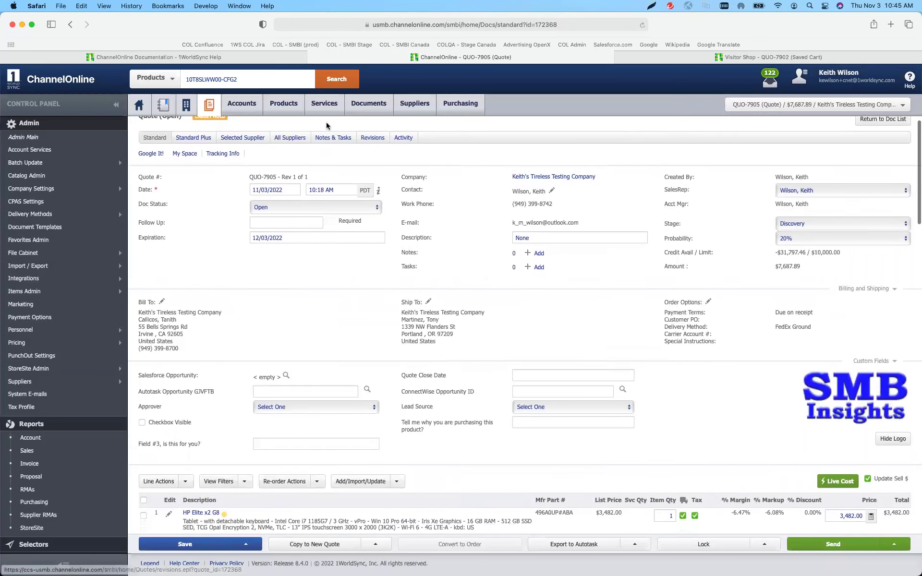
pyautogui.scroll(1, 480, 192)
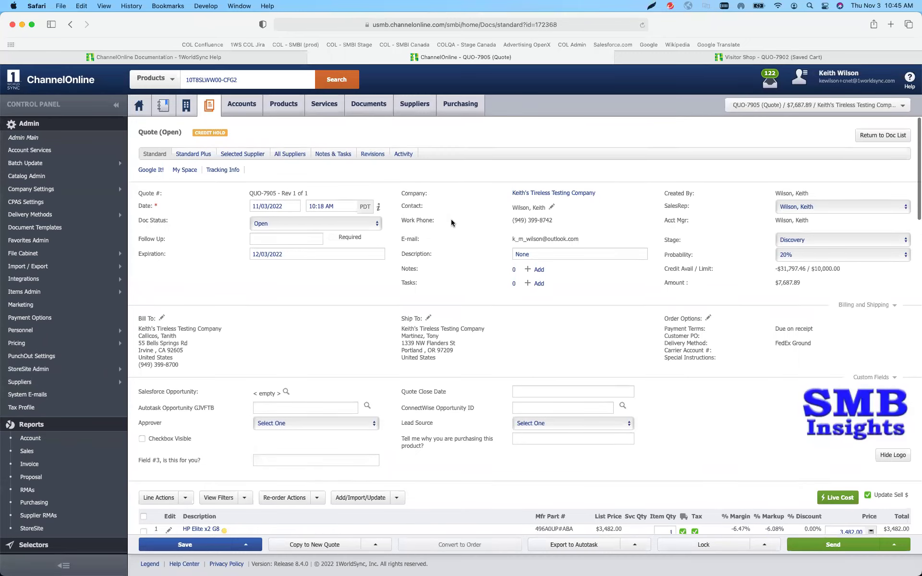
pyautogui.click(548, 193)
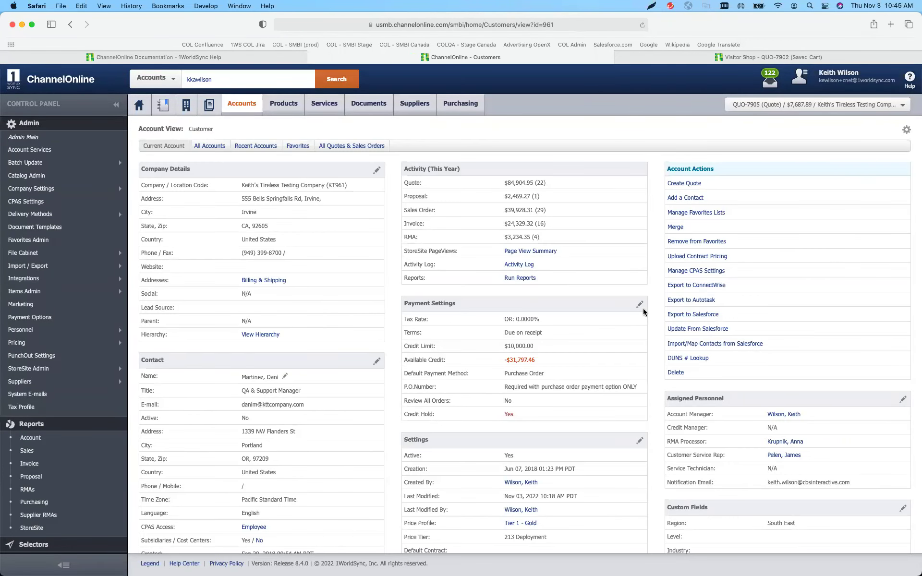
# - Clear Credit Hold on the customer account, then begin converting QUO-7905 into an order
pyautogui.click(602, 366)
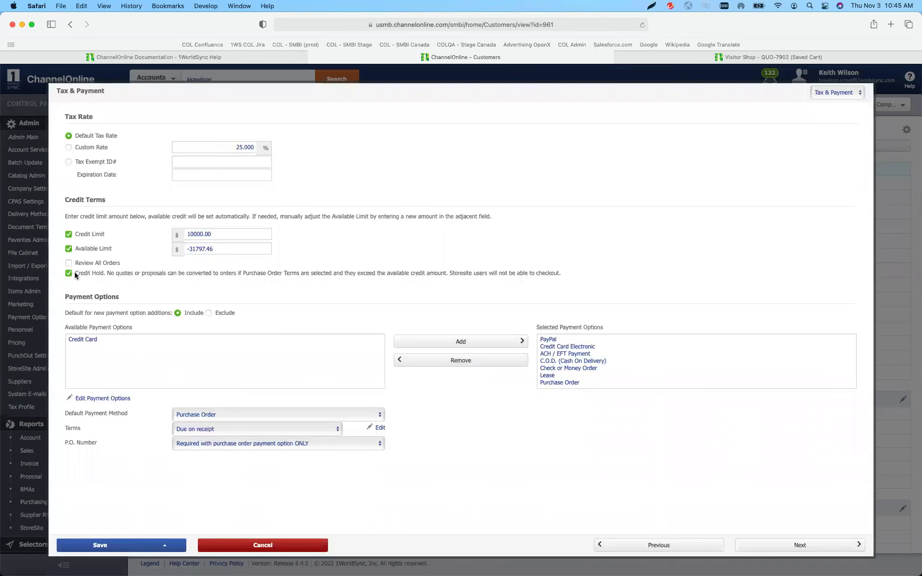
pyautogui.click(156, 548)
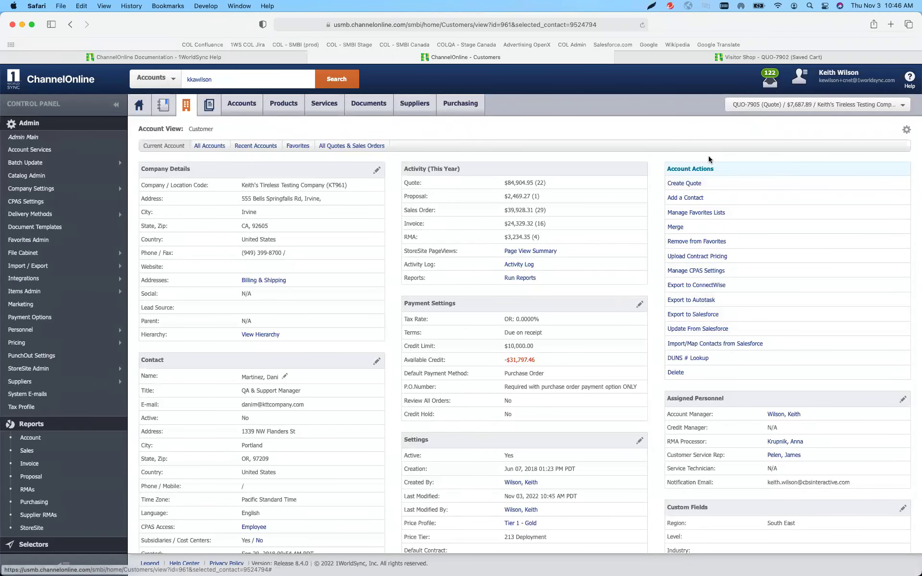
pyautogui.click(209, 105)
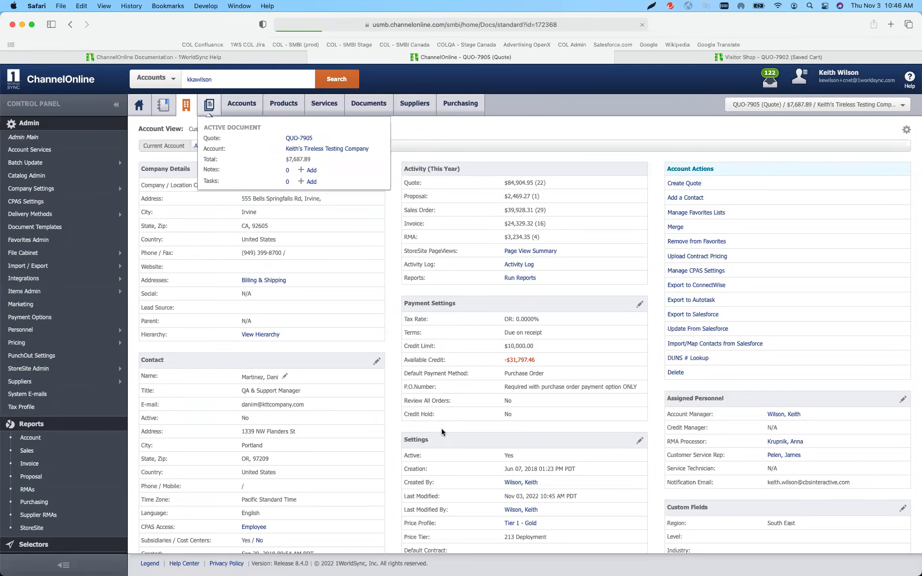
pyautogui.scroll(-10, 442, 432)
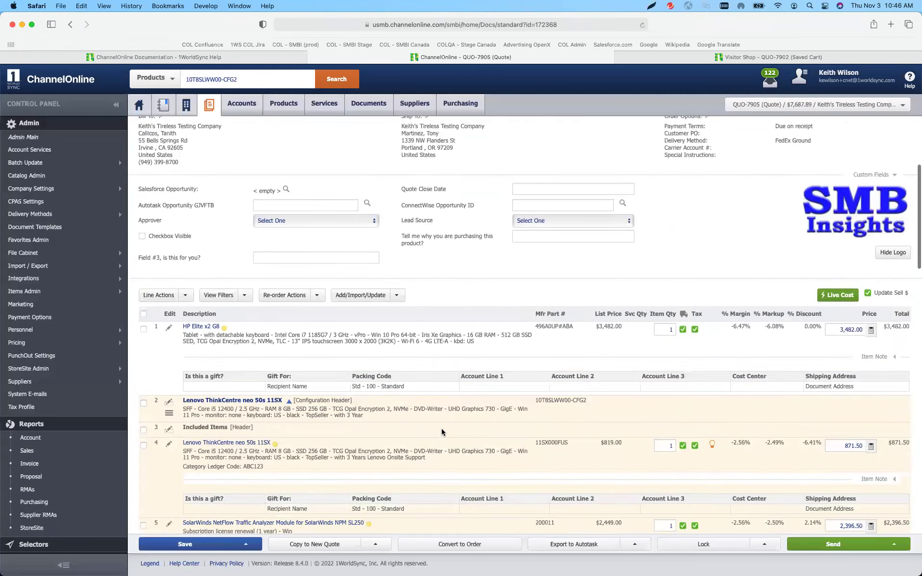
pyautogui.scroll(10, 442, 432)
pyautogui.scroll(-3, 452, 480)
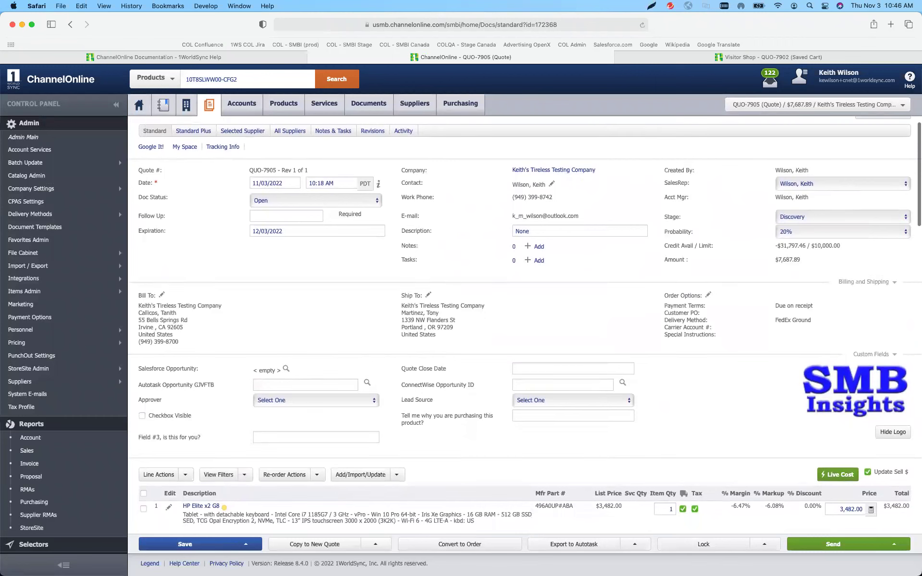
pyautogui.click(462, 549)
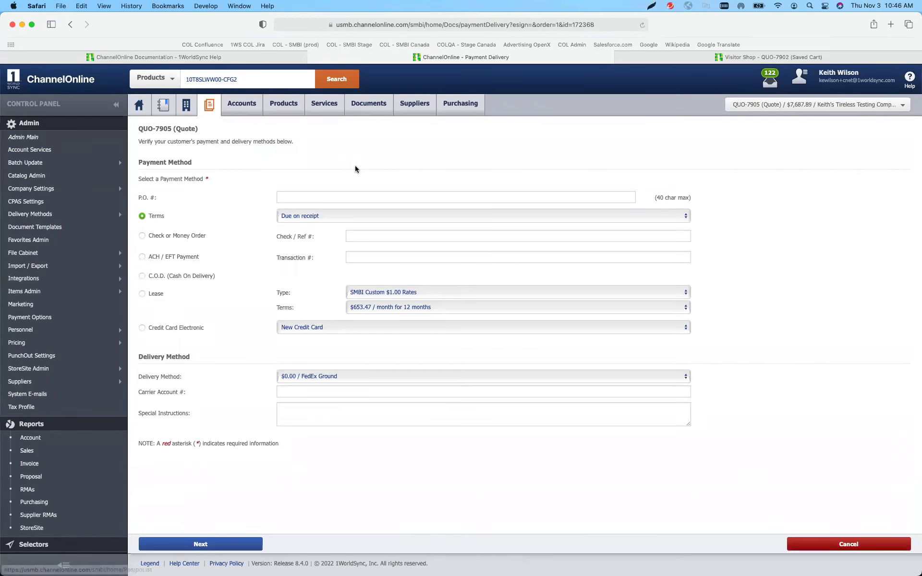
# - Enter P.O. number 123423, create sales order SO-7905, and approve it to Submitted
pyautogui.click(314, 195)
pyautogui.write('123423')
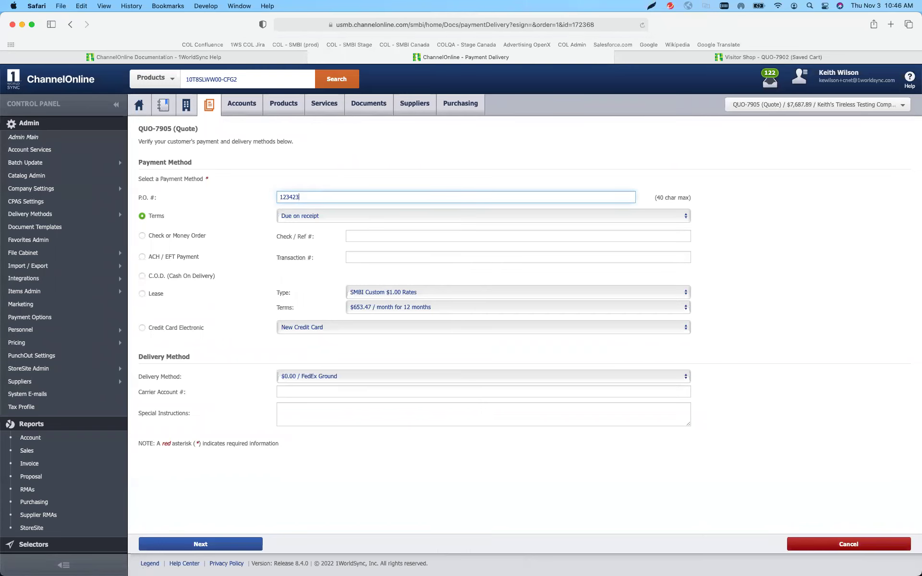
pyautogui.click(234, 544)
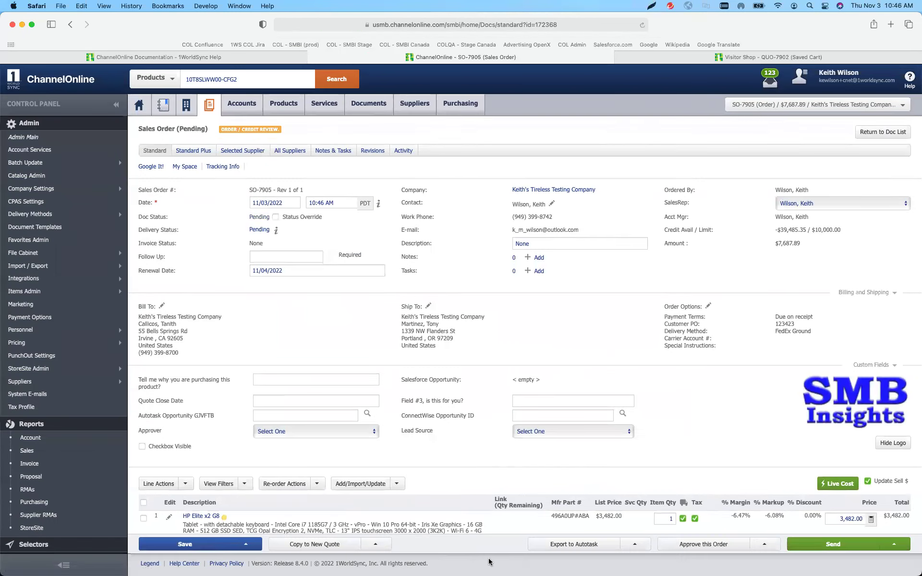
pyautogui.click(709, 547)
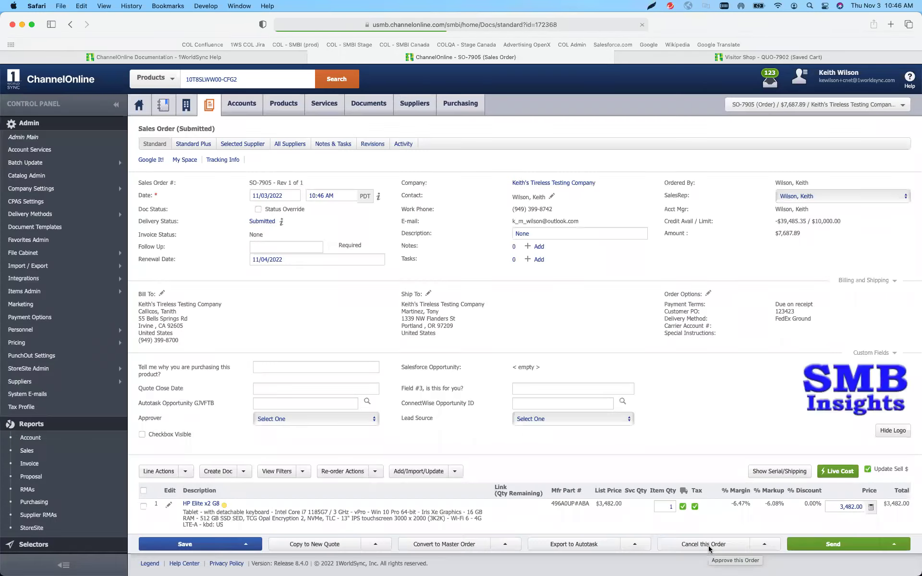
pyautogui.click(509, 548)
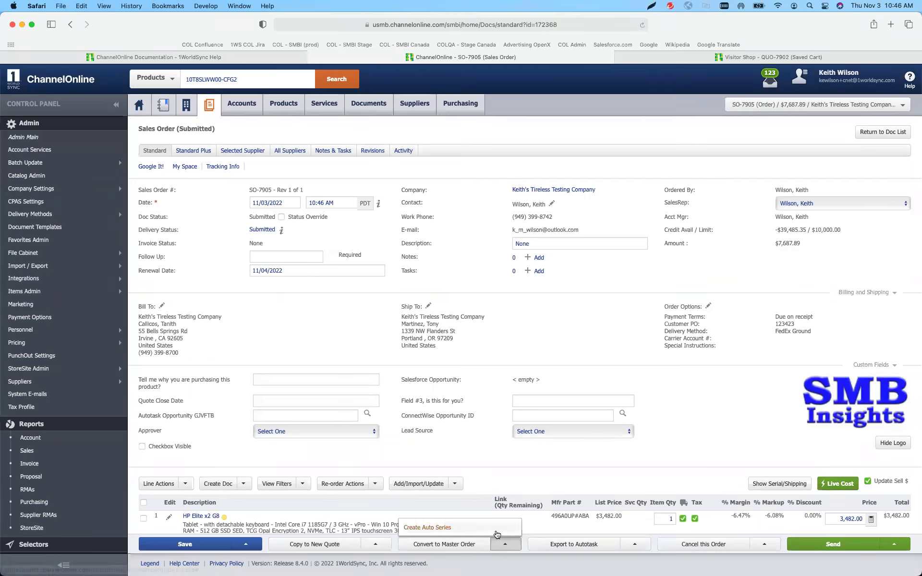
# - Choose Create Auto Series and set Total in Series to 12, billed 7 days after creation
pyautogui.click(481, 535)
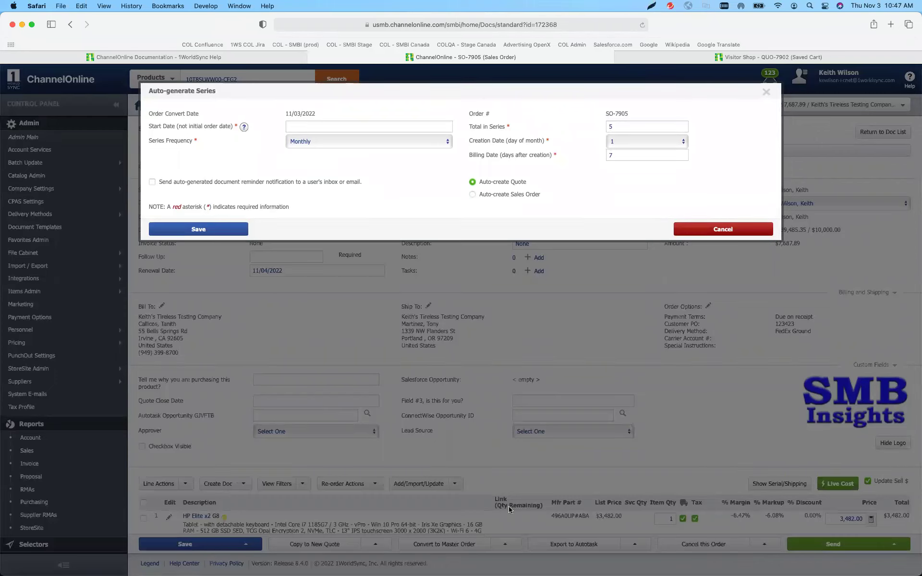
pyautogui.doubleClick(621, 127)
pyautogui.write('12')
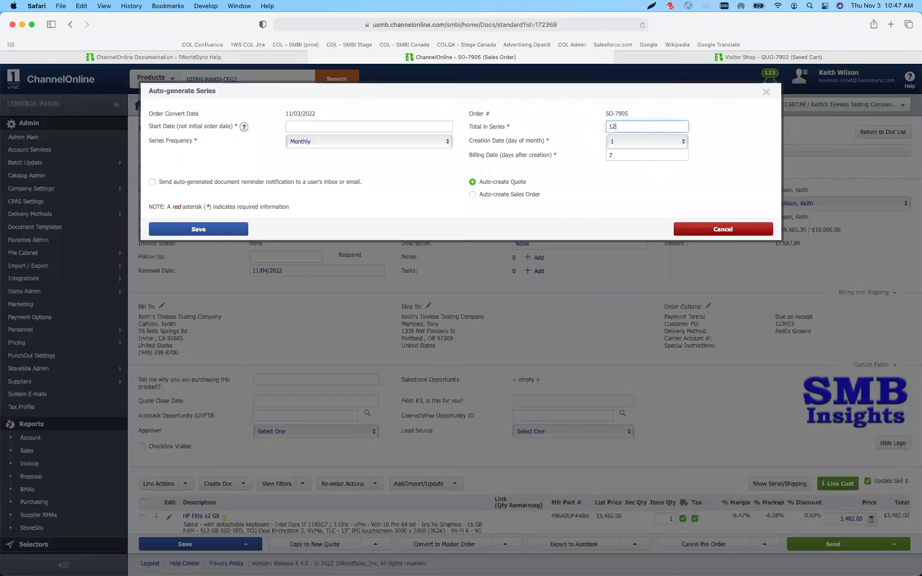
pyautogui.click(573, 176)
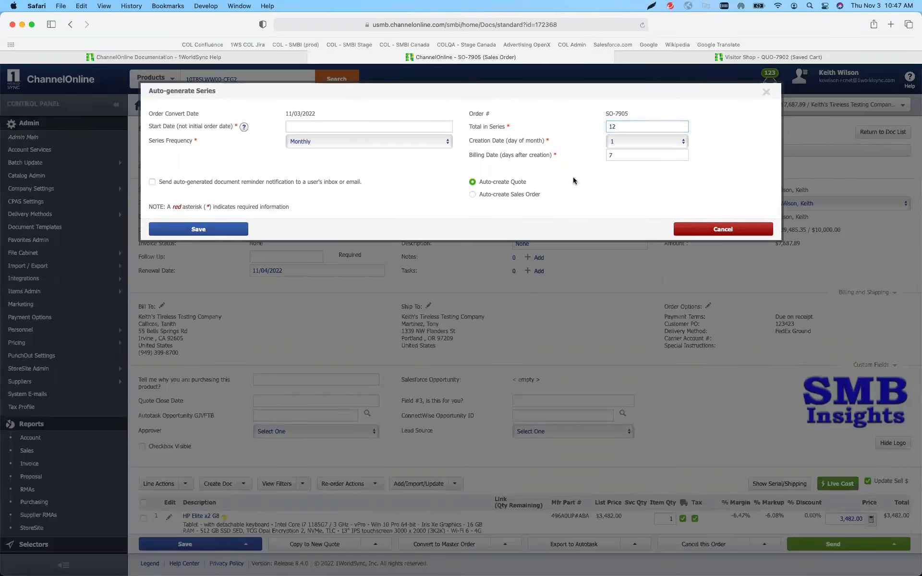
pyautogui.click(618, 154)
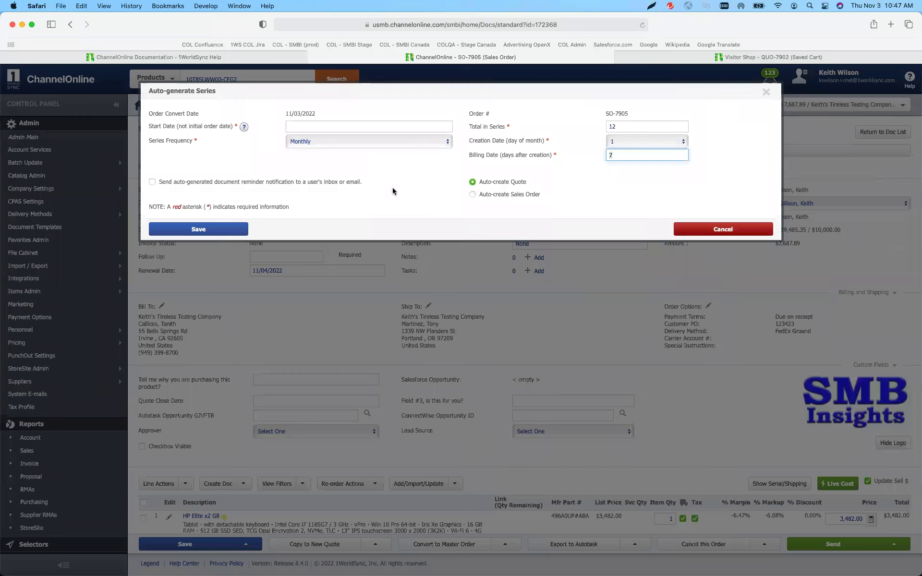
pyautogui.click(290, 125)
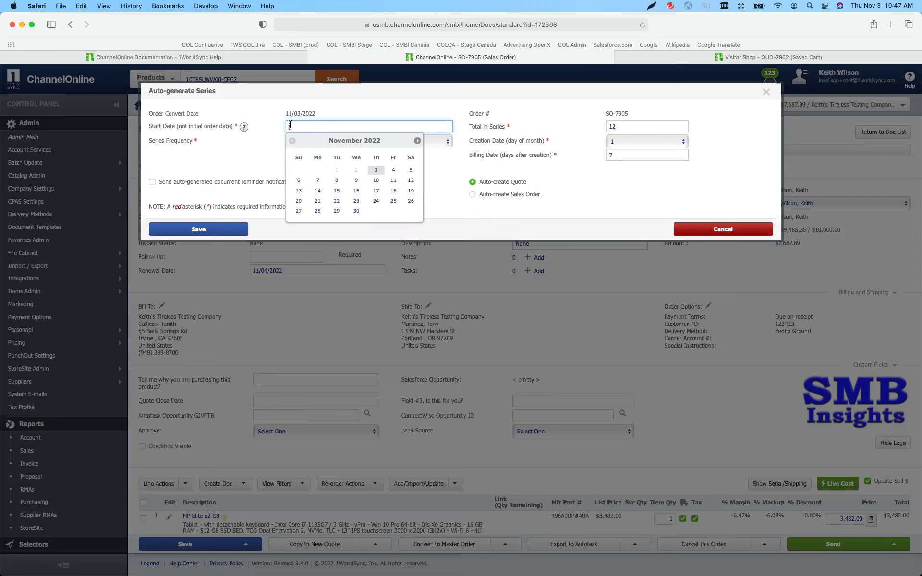
# - Start the series on 12/03/2022, repeating Monthly with reminder notifications on, and save it
pyautogui.click(417, 141)
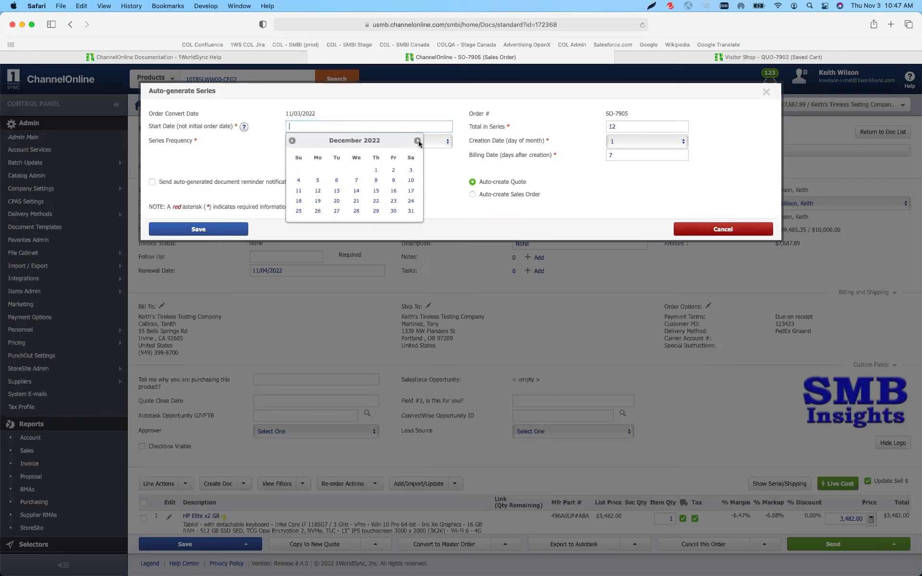
pyautogui.click(410, 172)
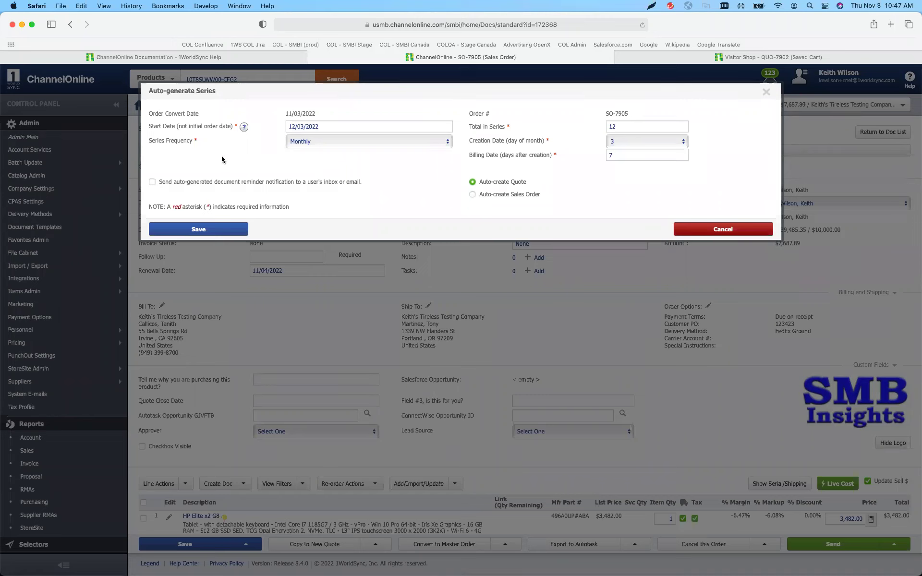
pyautogui.click(327, 143)
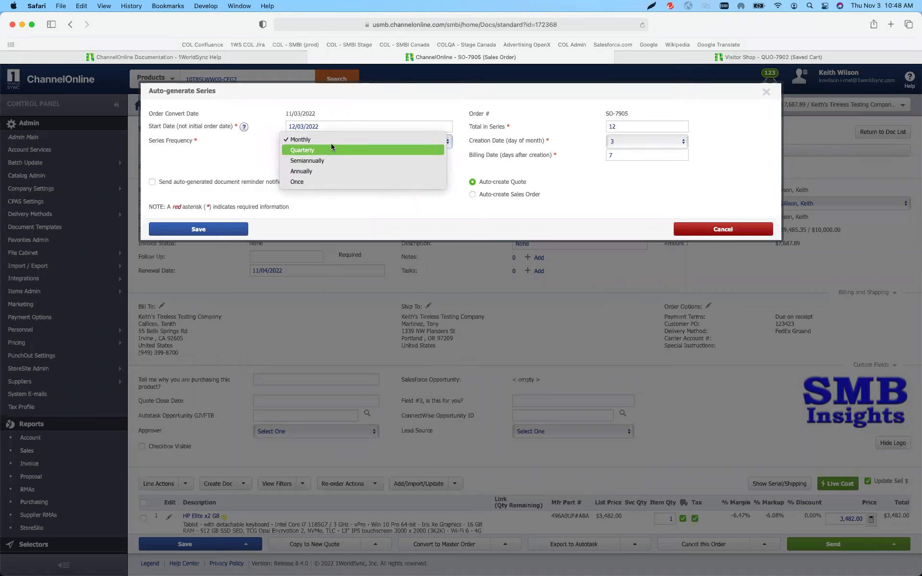
pyautogui.click(337, 139)
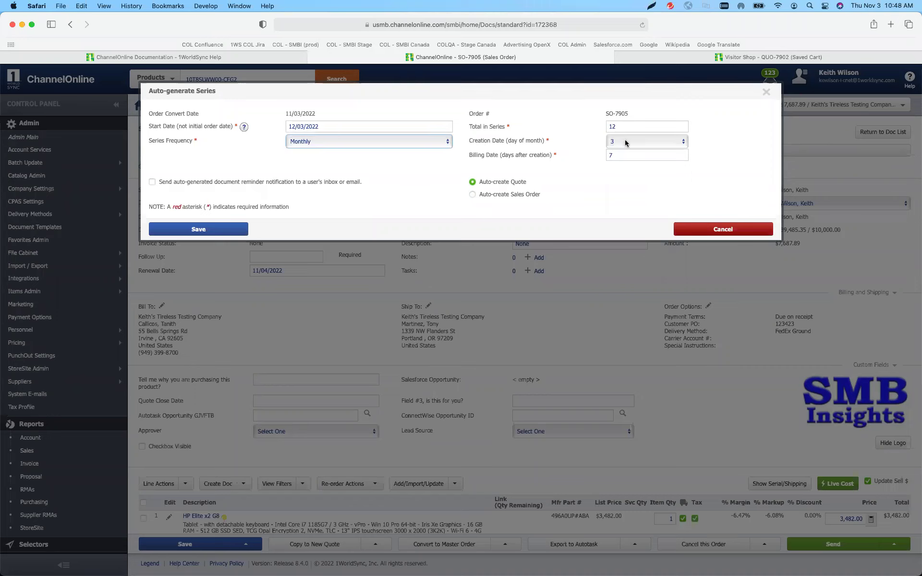
pyautogui.click(152, 182)
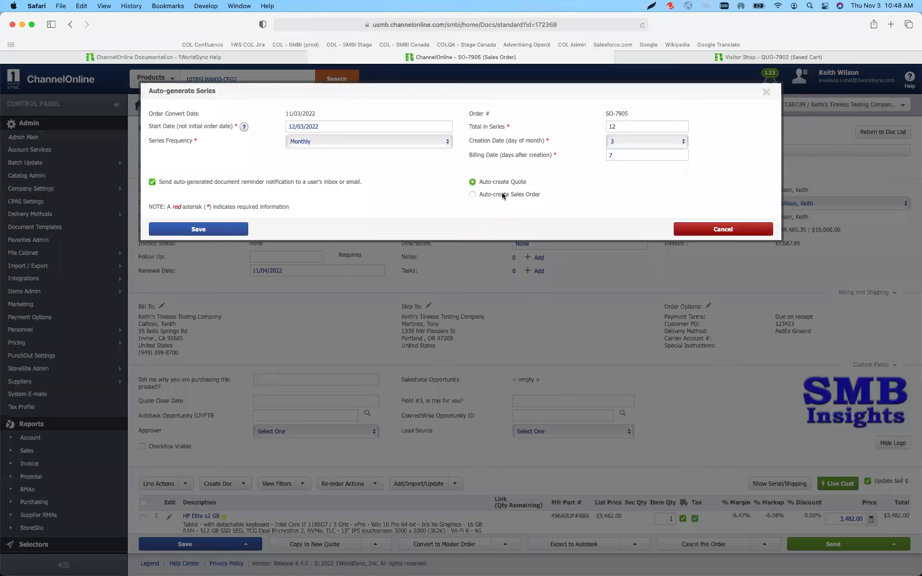
pyautogui.click(197, 230)
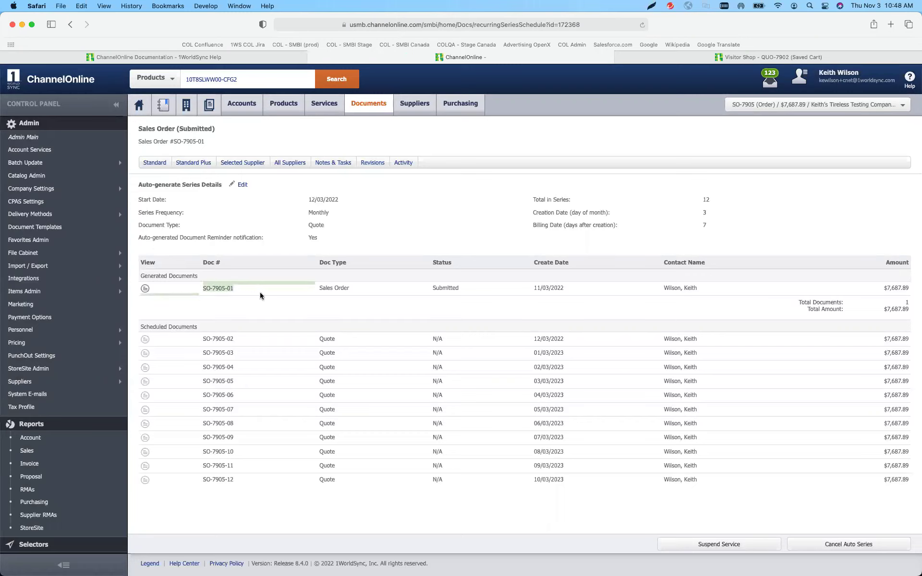
# - Reopen the saved 12-quote monthly series for SO-7905 in the edit dialog
pyautogui.moveTo(248, 290); pyautogui.dragTo(224, 289)
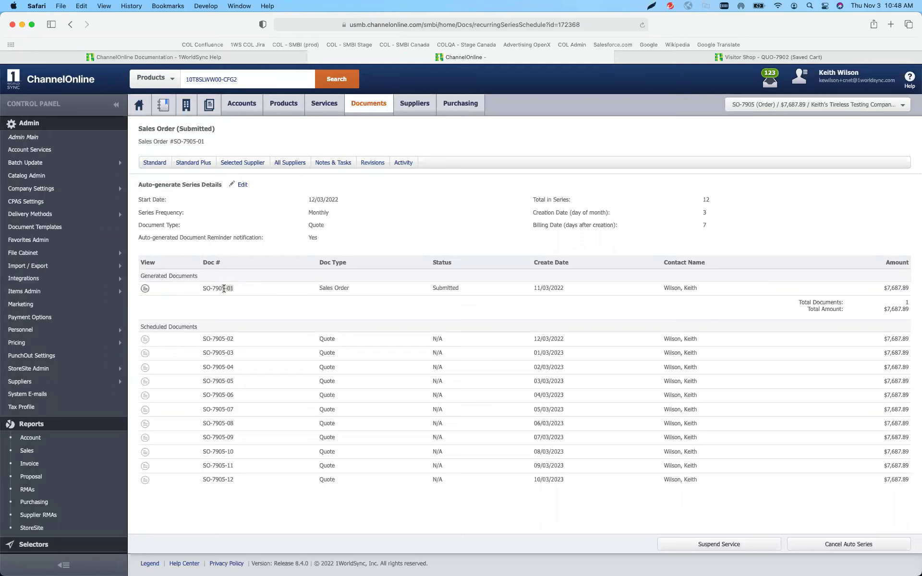
pyautogui.click(285, 328)
pyautogui.click(243, 186)
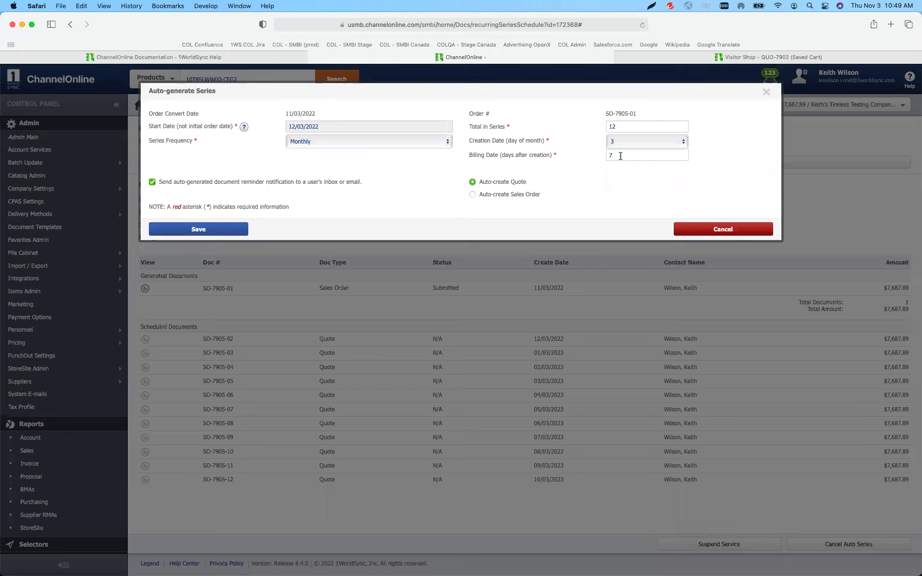
# - Close the edit dialog unchanged, then suspend and resume the SO-7905 series
pyautogui.click(749, 231)
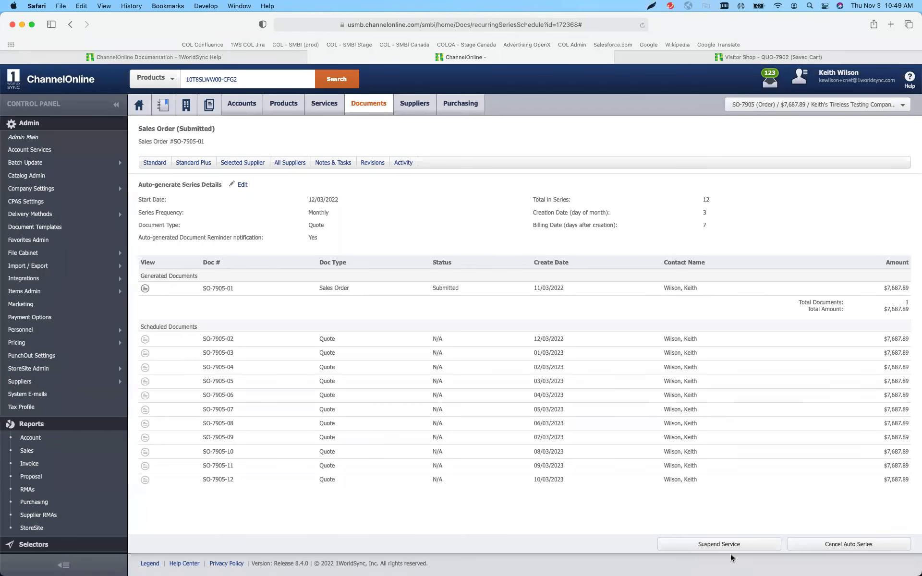
pyautogui.click(704, 549)
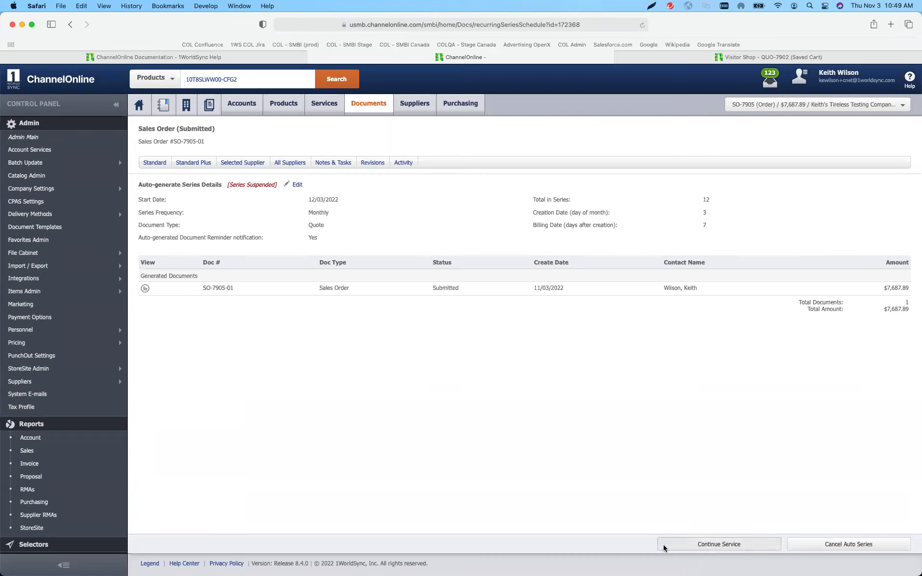
pyautogui.click(717, 547)
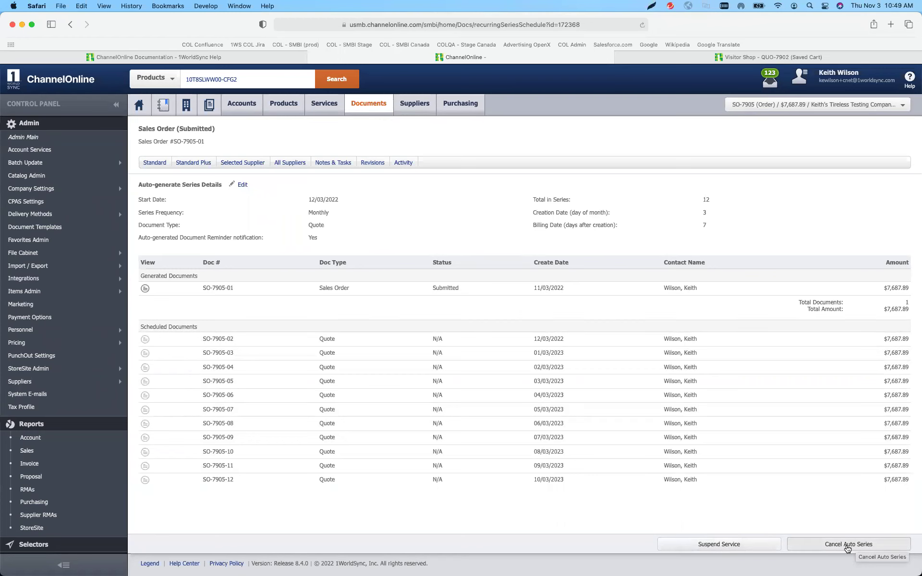
# - Cancel the auto series on SO-7905 and confirm the cancellation with OK
pyautogui.click(848, 548)
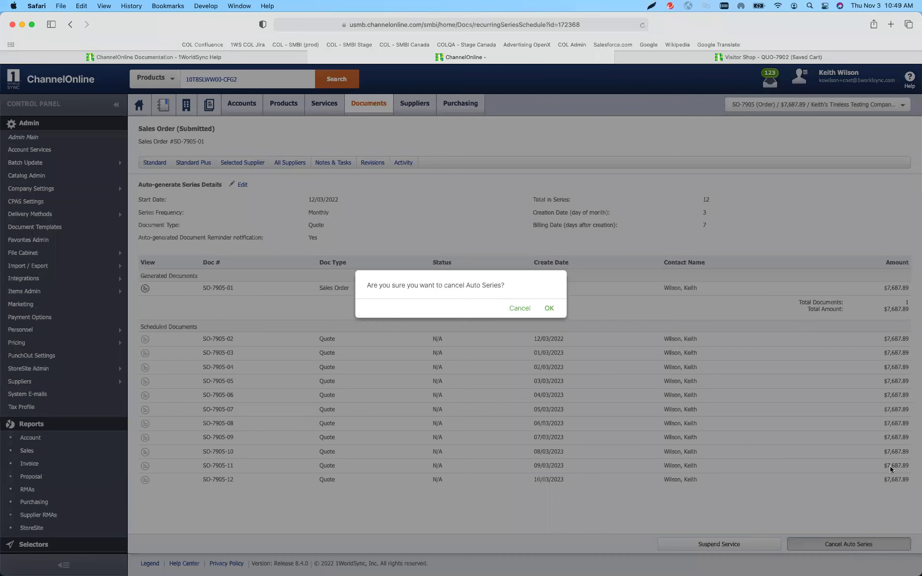
pyautogui.click(549, 309)
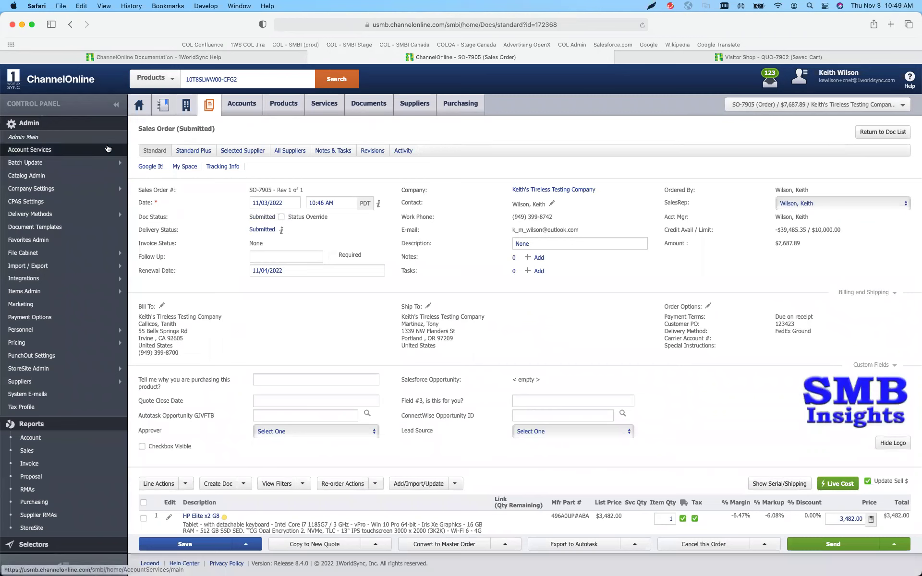
pyautogui.moveTo(48, 188)
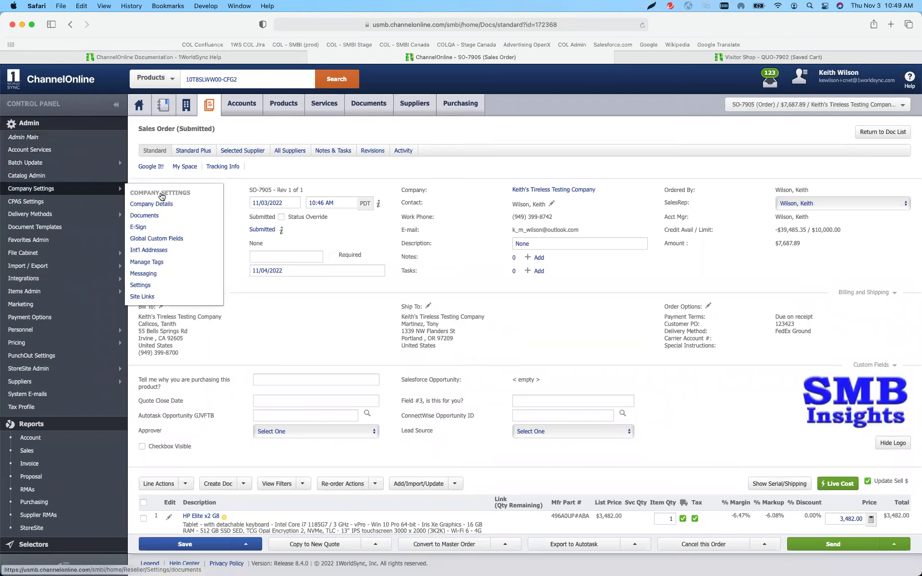
# - Open Document Settings and expand the Sales section to its auto-create defaults
pyautogui.click(170, 216)
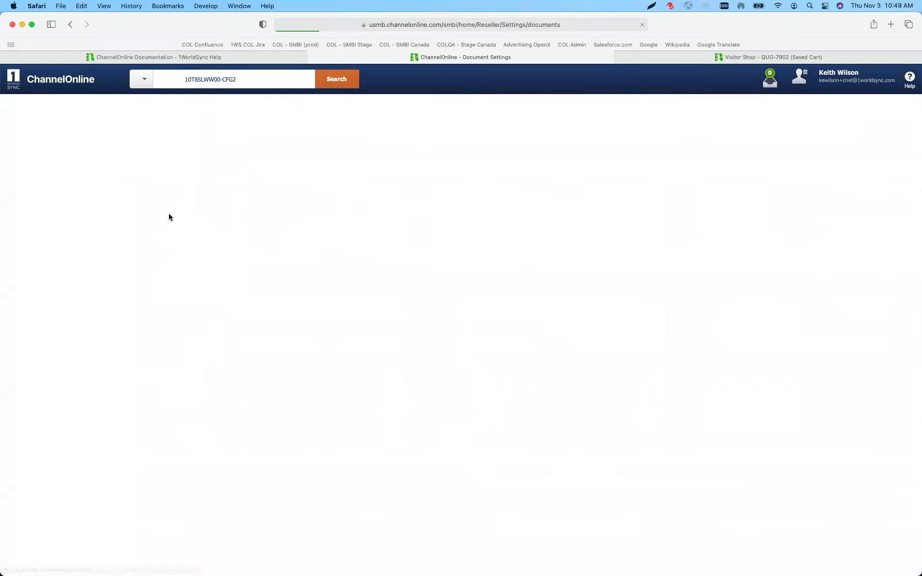
pyautogui.click(168, 225)
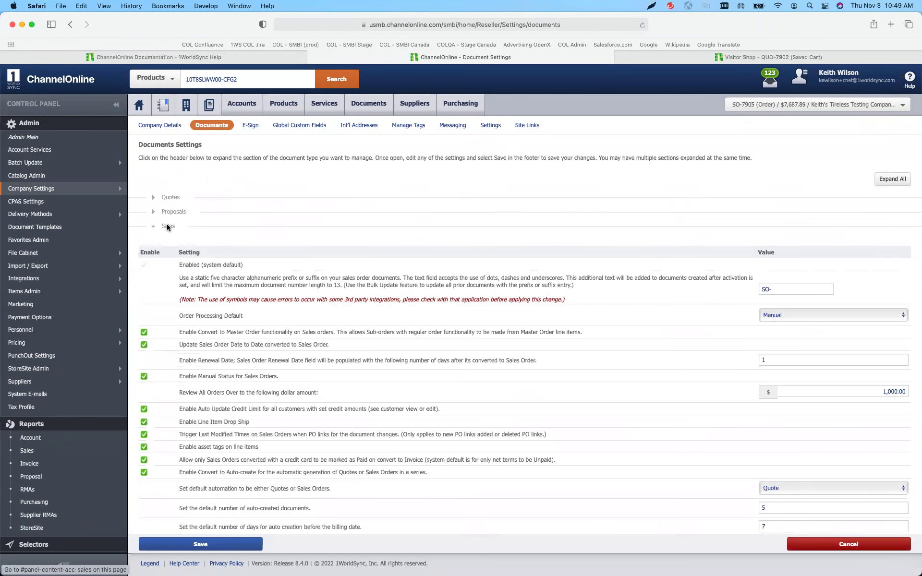
pyautogui.scroll(-4, 263, 309)
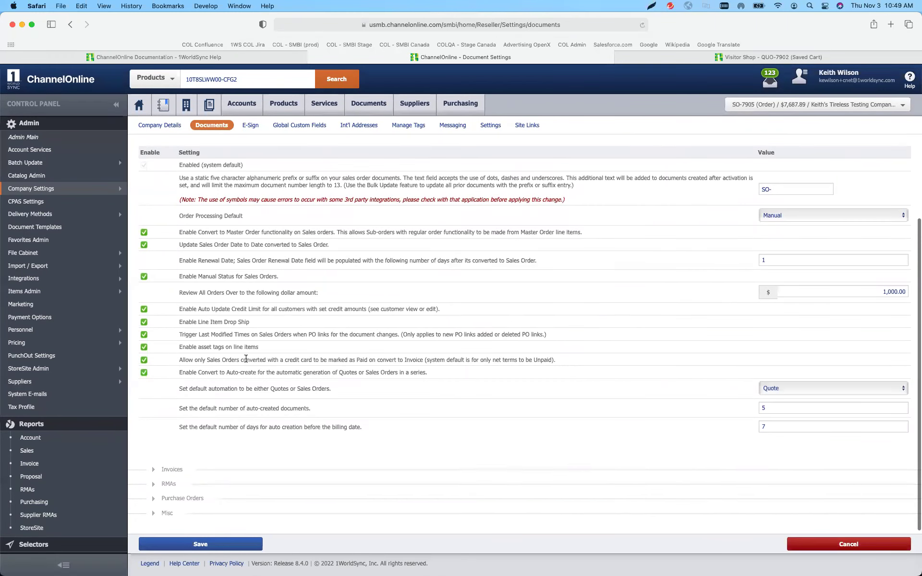
pyautogui.moveTo(179, 375); pyautogui.dragTo(454, 377)
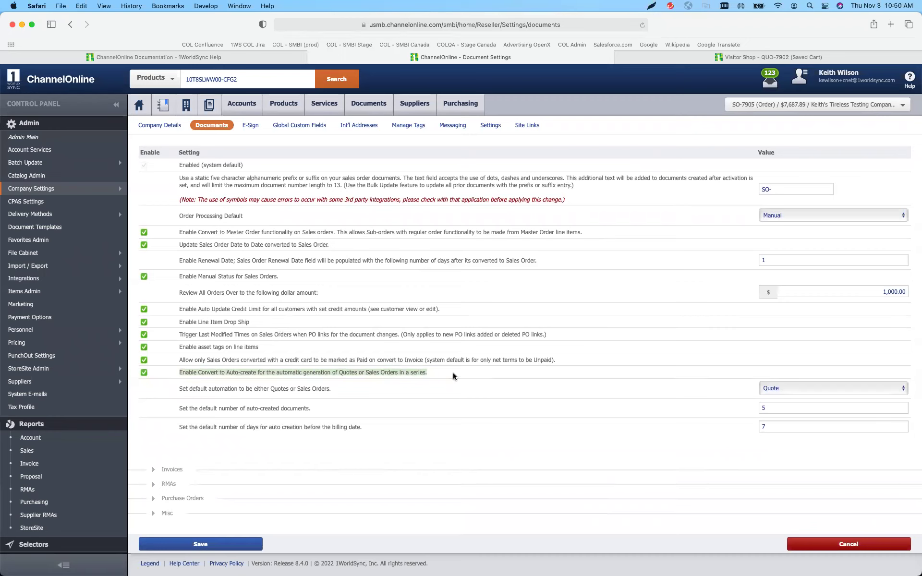
pyautogui.scroll(1, 454, 377)
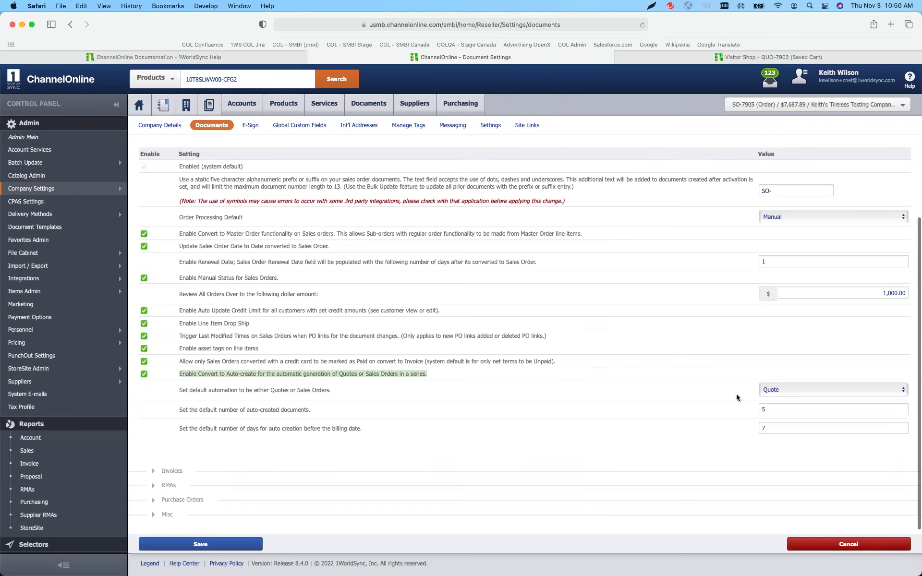
# - Keep Quote as default automation type, change auto-created documents from 5 to 12, and save
pyautogui.click(805, 396)
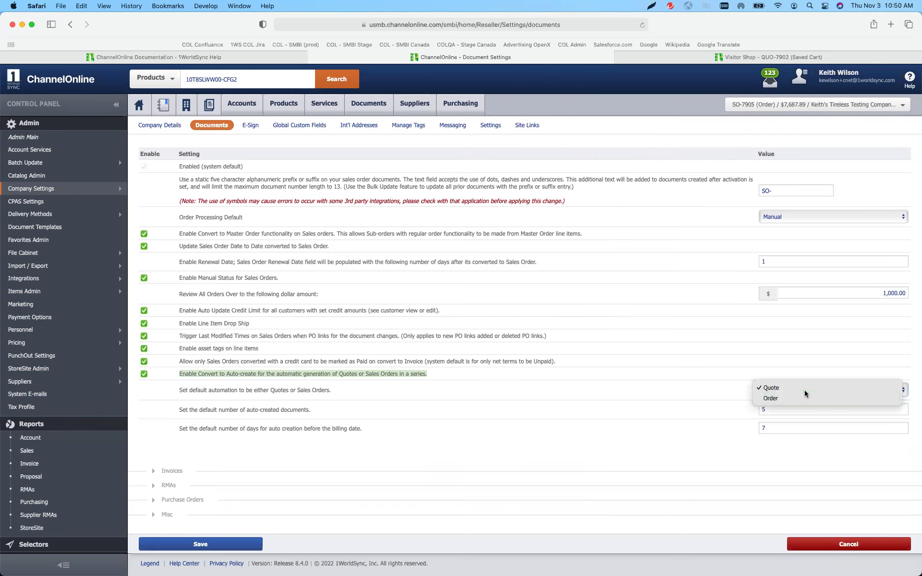
pyautogui.click(813, 386)
pyautogui.click(790, 411)
pyautogui.scroll(1, 783, 411)
pyautogui.press('BackSpace')
pyautogui.write('12')
pyautogui.click(699, 416)
pyautogui.scroll(-1, 671, 432)
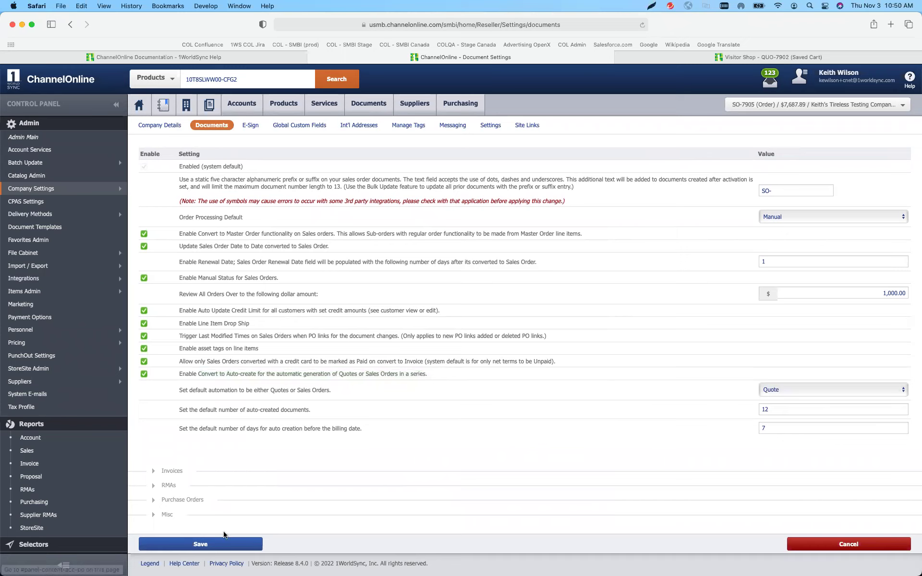
pyautogui.click(200, 544)
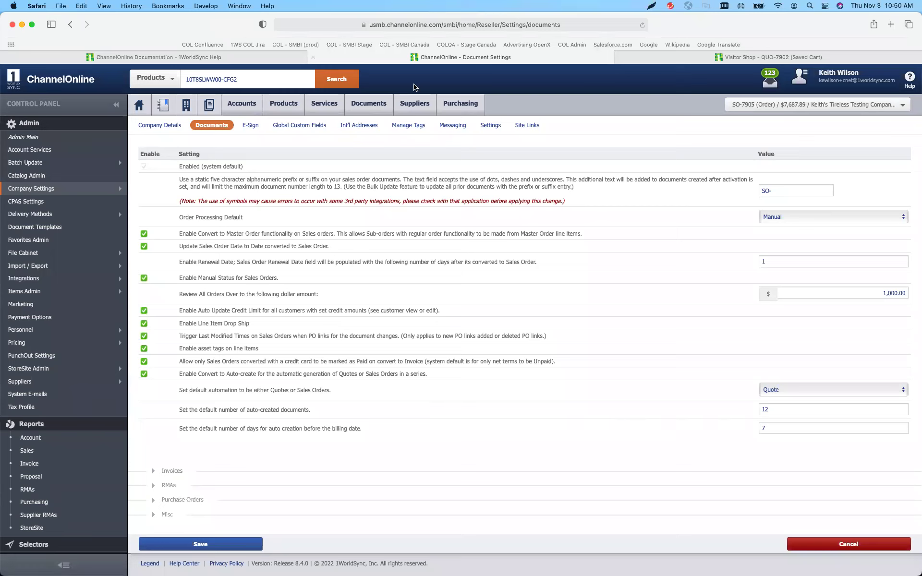
pyautogui.moveTo(209, 109)
pyautogui.click(292, 140)
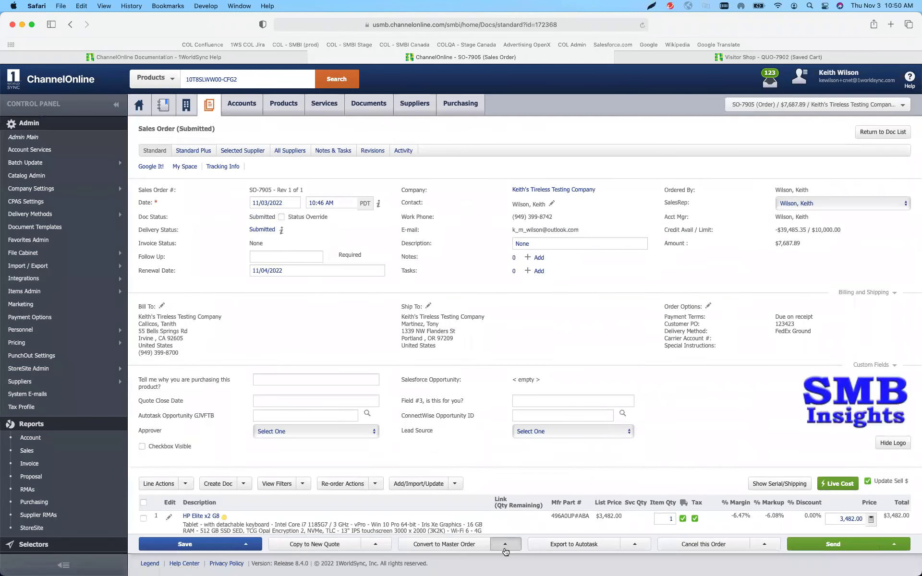
# - Create and save a monthly series of 12 quotes for SO-7905 starting 12/03/2022
pyautogui.click(506, 551)
pyautogui.click(480, 526)
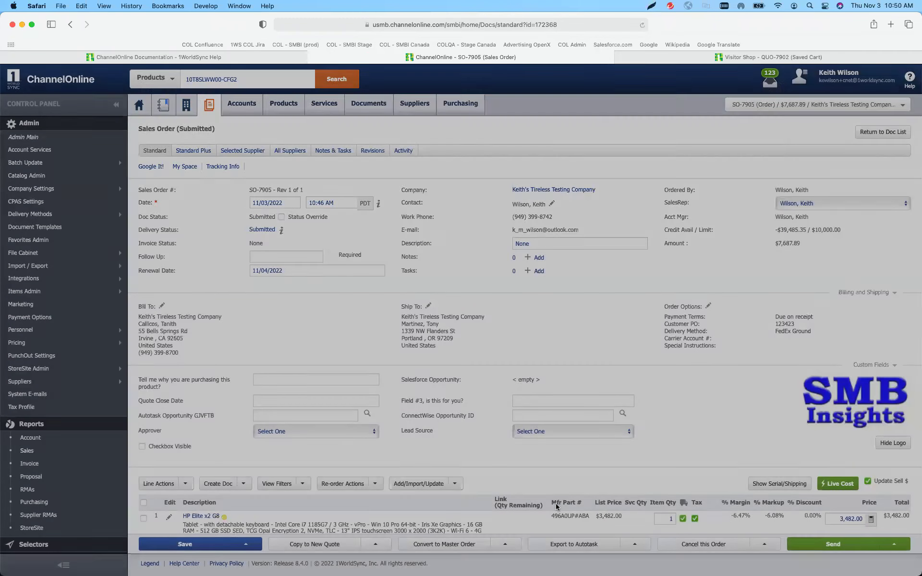
pyautogui.click(325, 131)
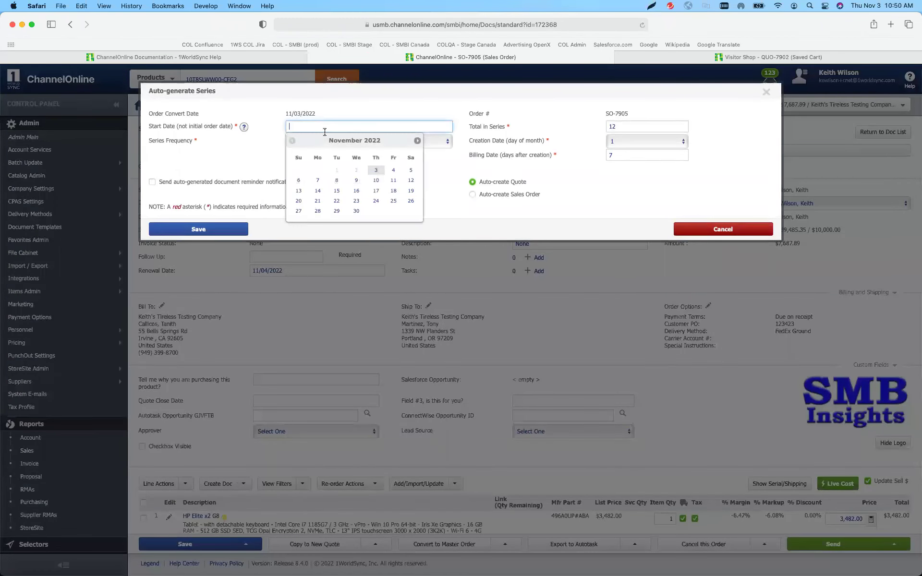
pyautogui.click(418, 140)
pyautogui.click(415, 170)
pyautogui.click(226, 232)
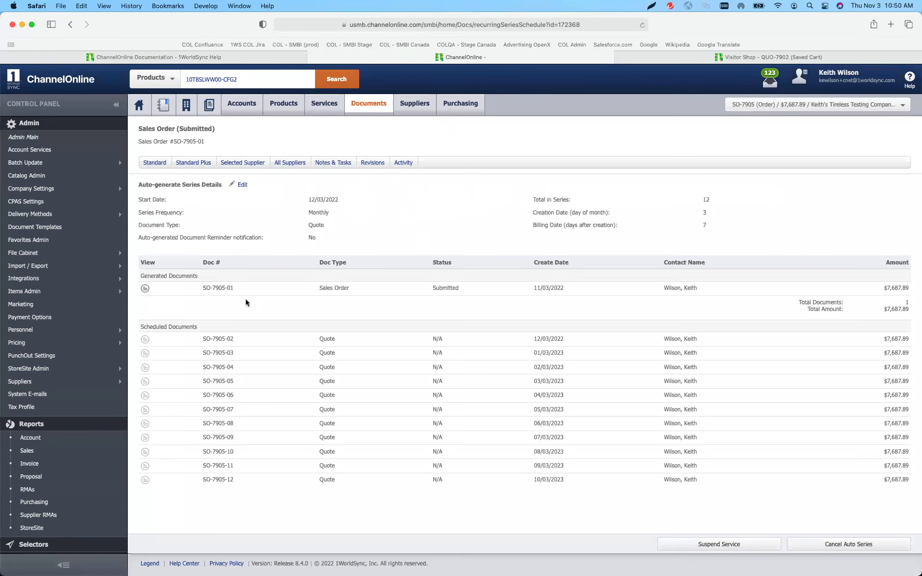
# - Open SO-7905-01, check its series schedule, then view its Activity log
pyautogui.click(209, 104)
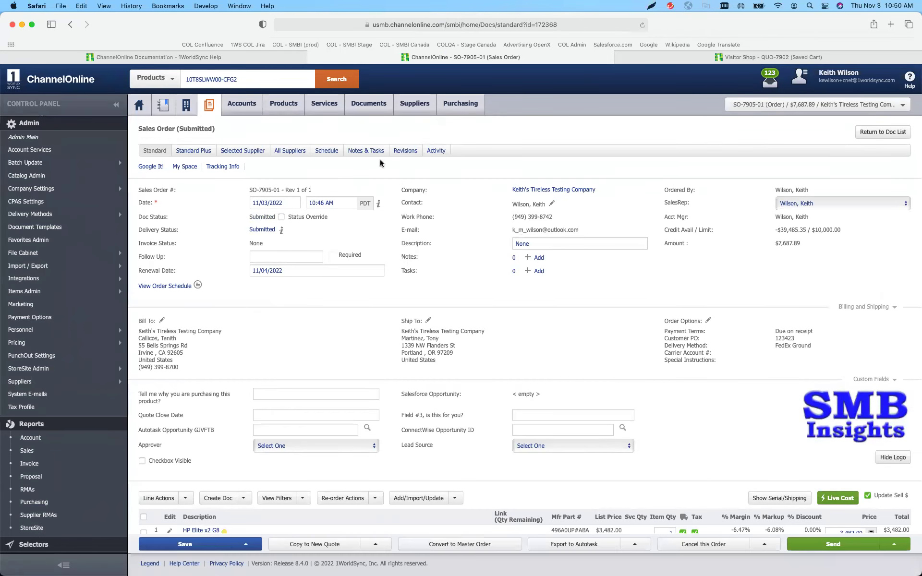
pyautogui.click(326, 152)
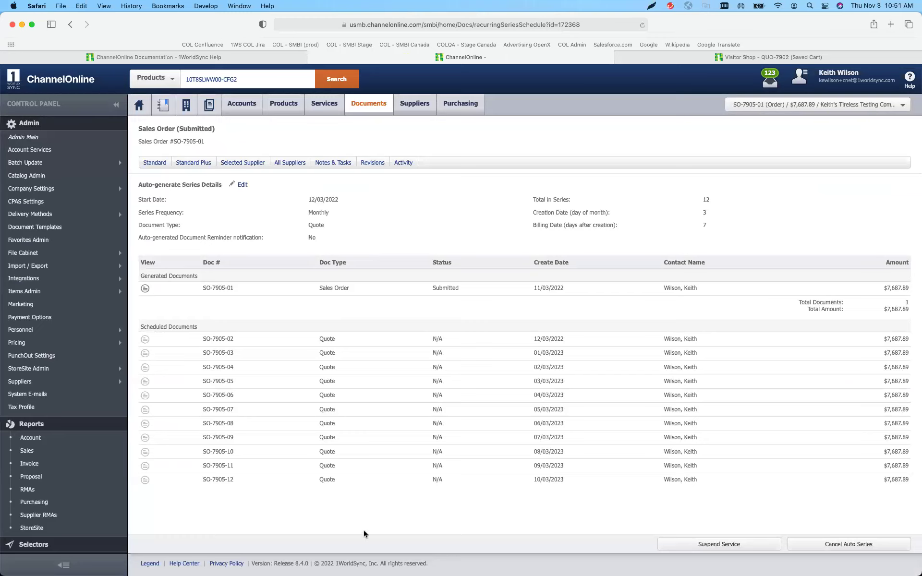
pyautogui.click(402, 163)
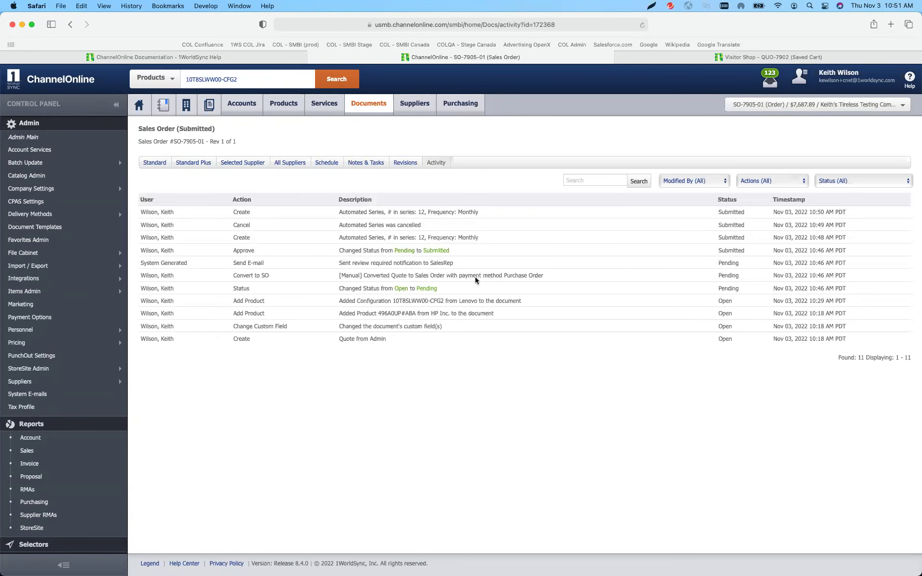
# - Highlight the three newest activity entries and the original quote creation entry in the log
pyautogui.moveTo(505, 237); pyautogui.dragTo(243, 211)
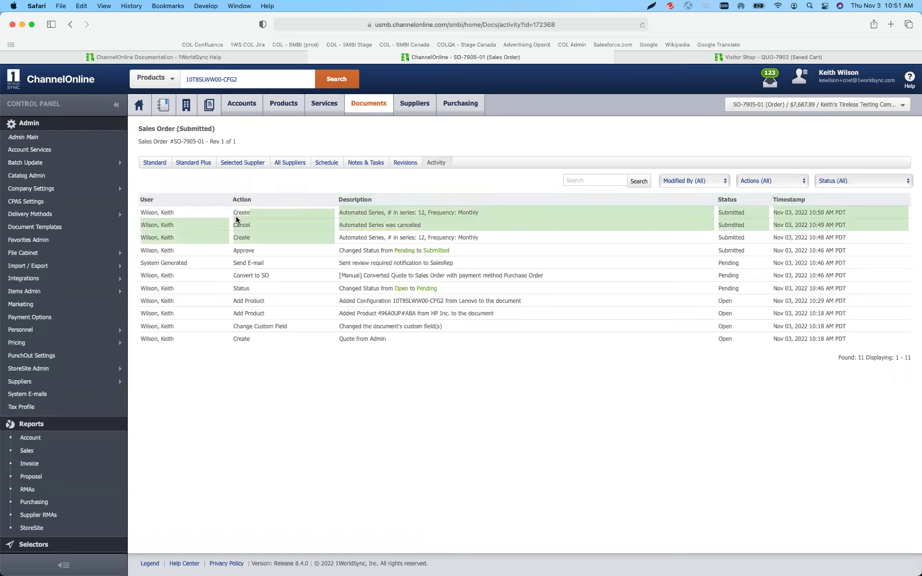
pyautogui.click(515, 217)
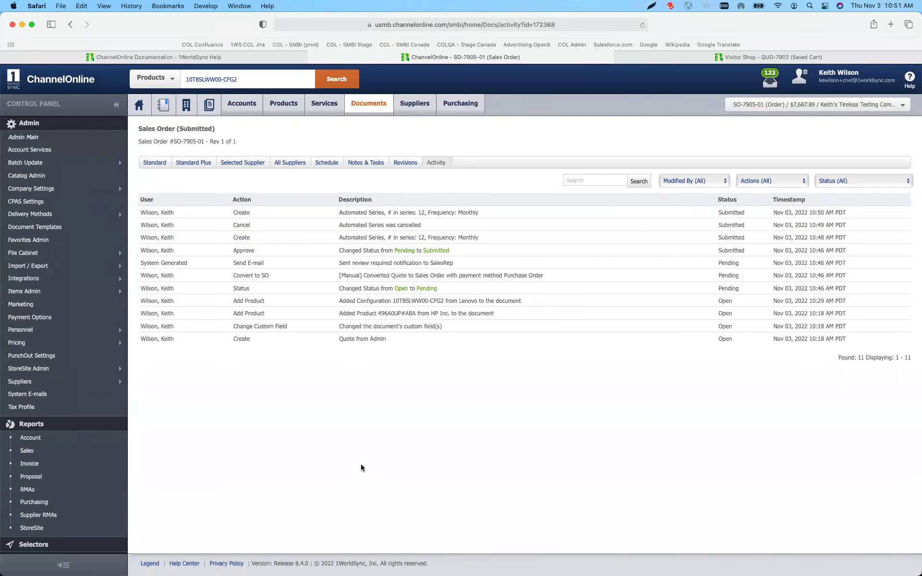
pyautogui.moveTo(398, 339); pyautogui.dragTo(241, 340)
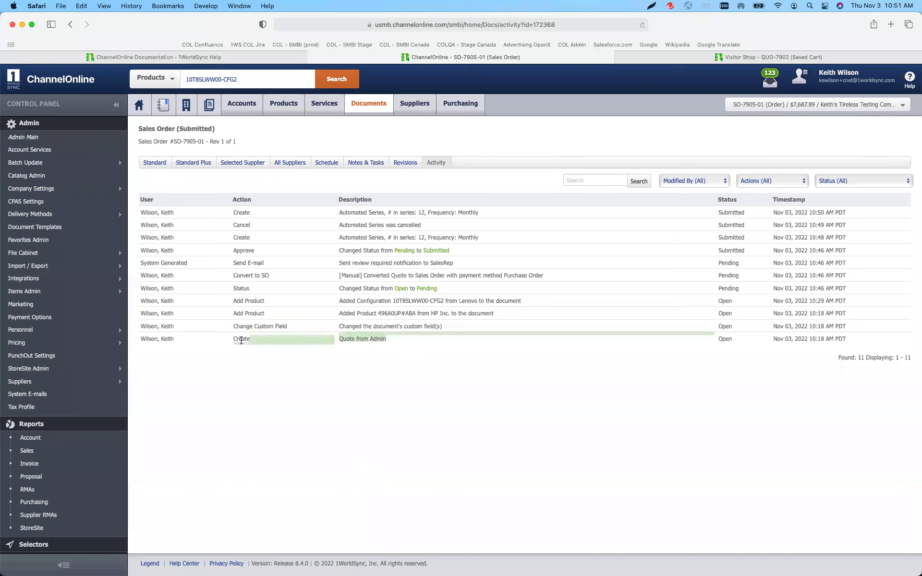
pyautogui.click(275, 405)
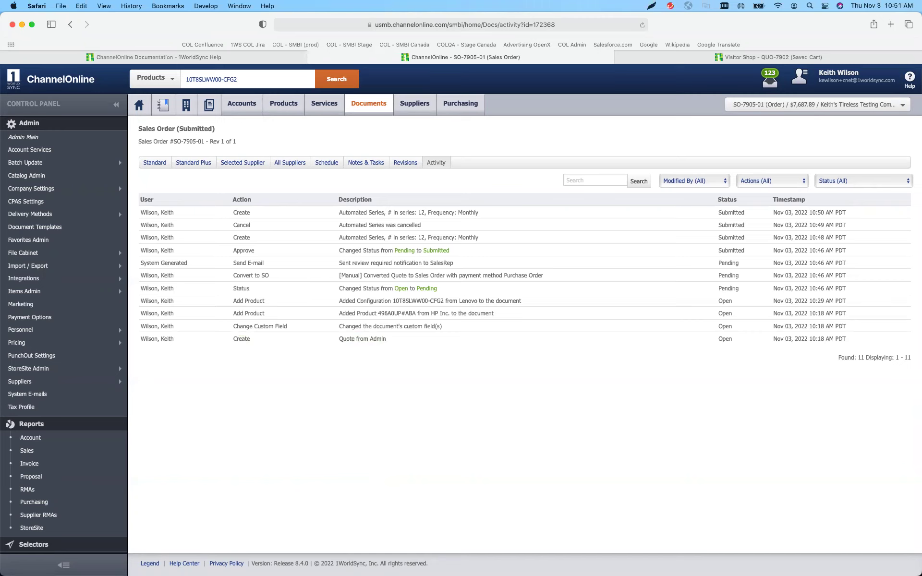
# - Take a screenshot, then open the order's Standard Plus view in the browser
pyautogui.press('super+shift+5')
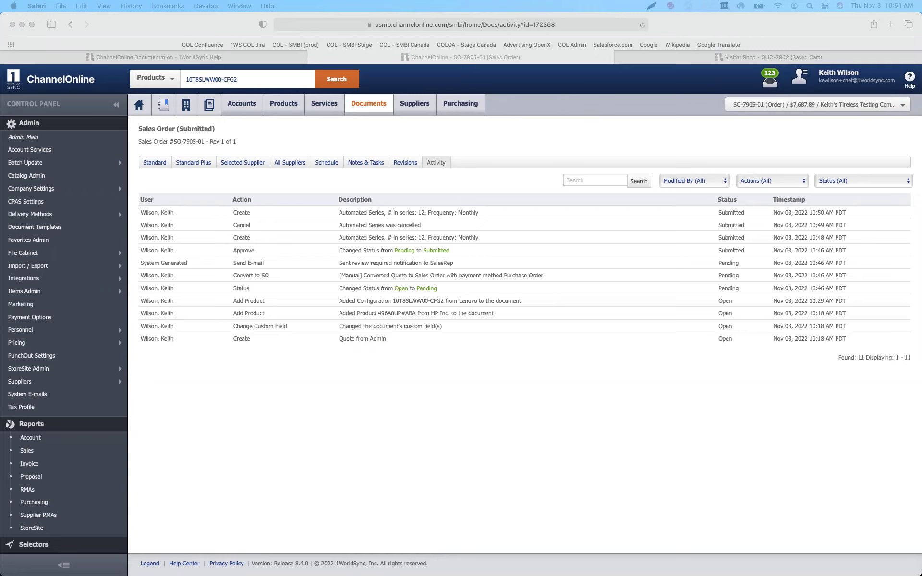
pyautogui.click(373, 389)
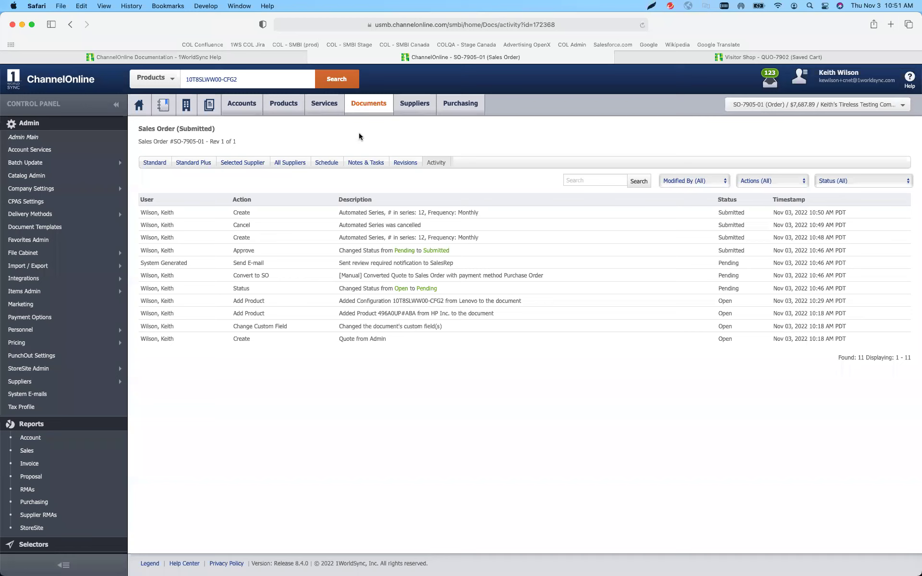
pyautogui.click(178, 166)
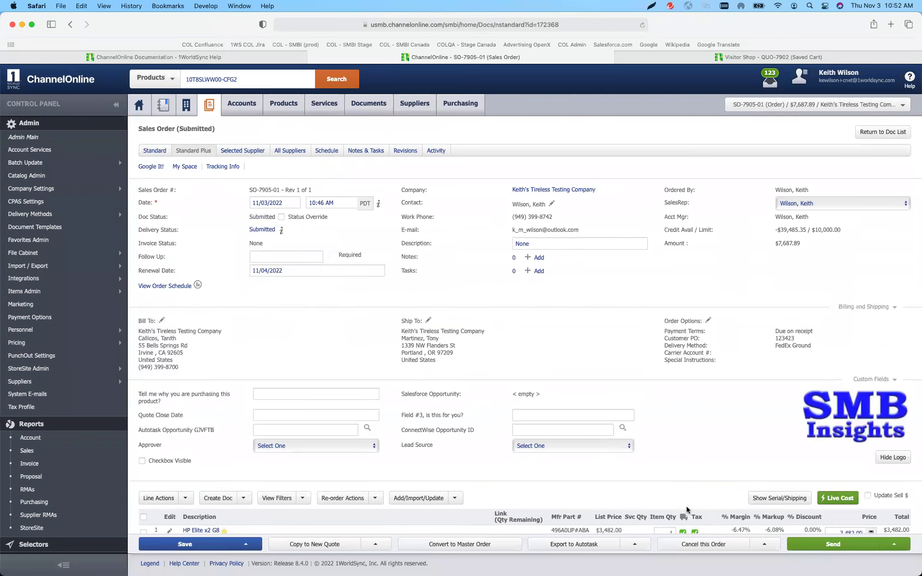
# - Change SO-7905-01's payment terms from Due on receipt to Net 30 Days in Order Options
pyautogui.click(708, 321)
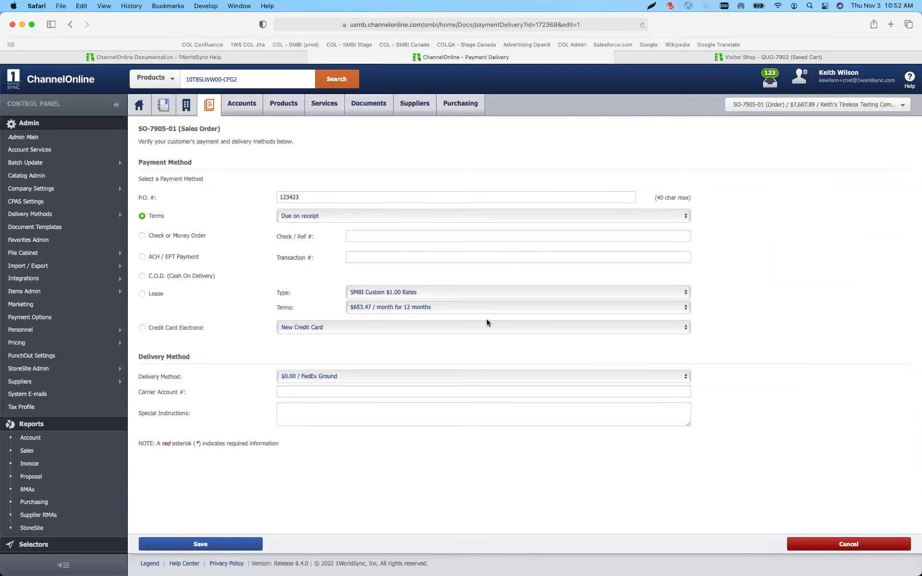
pyautogui.click(478, 215)
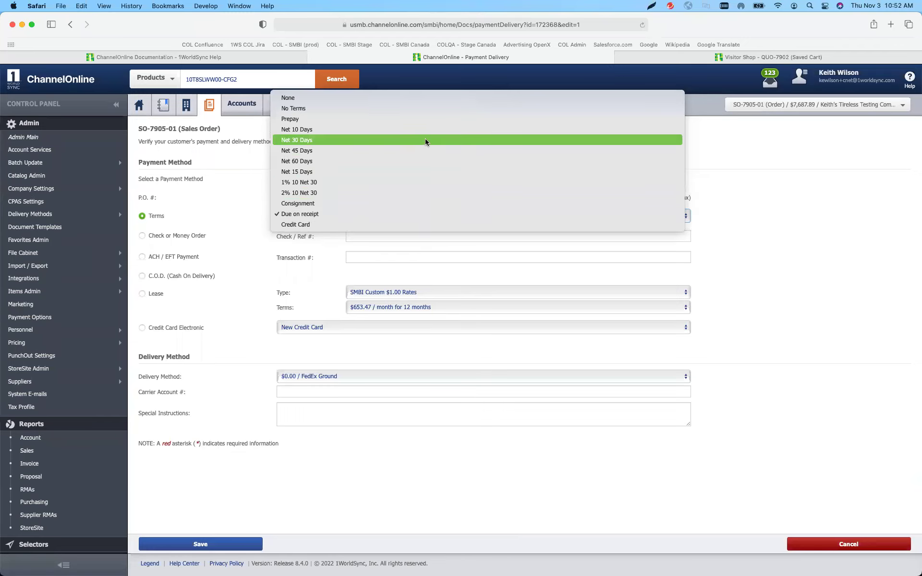
pyautogui.click(425, 140)
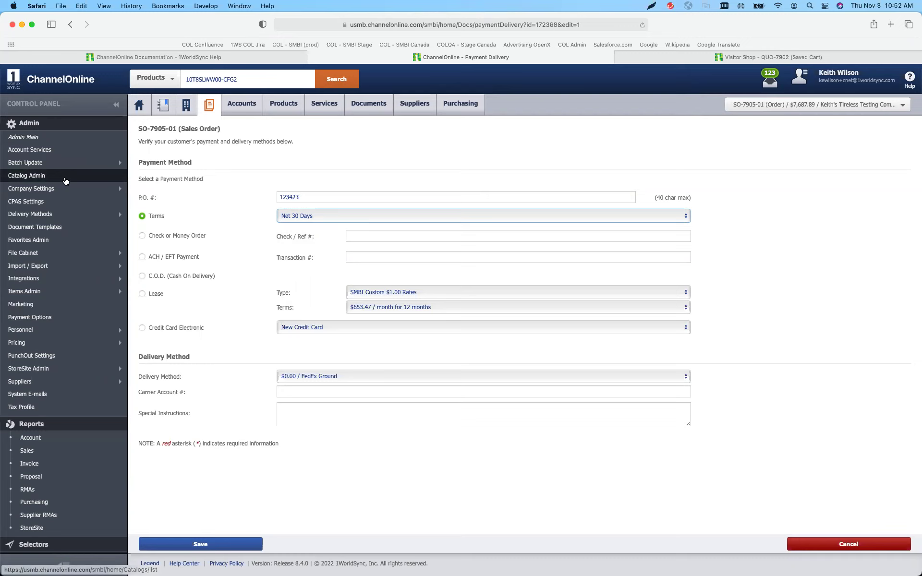
pyautogui.moveTo(110, 186)
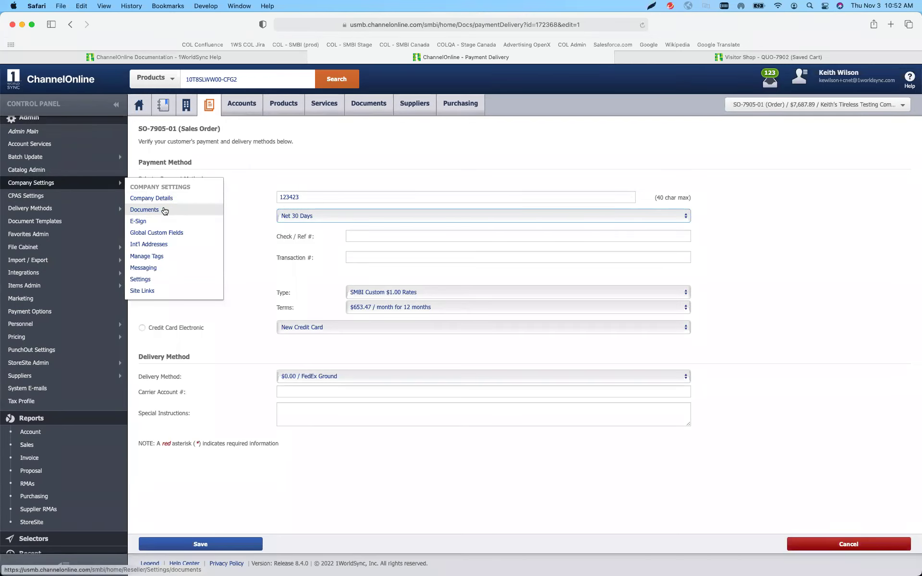
# - In Document Settings, expand Quotes and turn on Month End for the quote expiration date
pyautogui.click(164, 211)
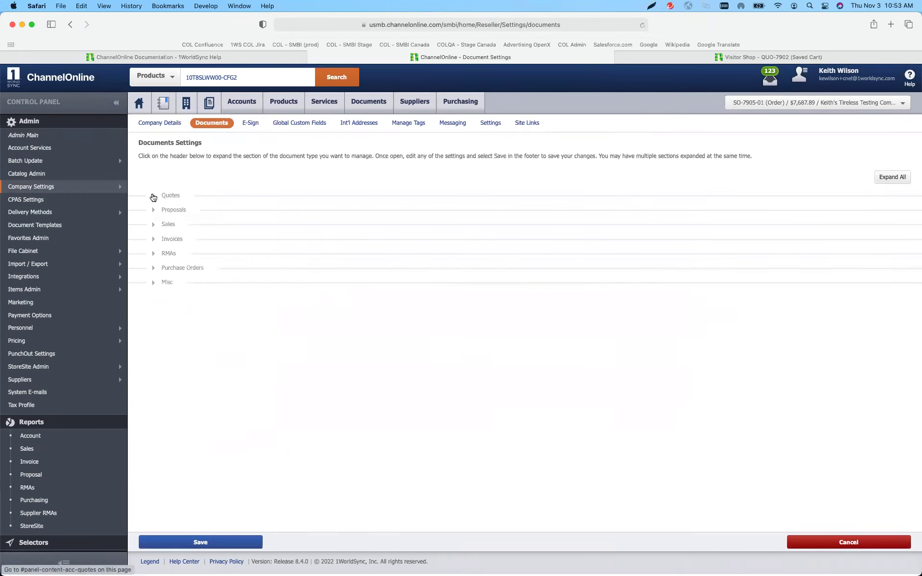
pyautogui.click(153, 198)
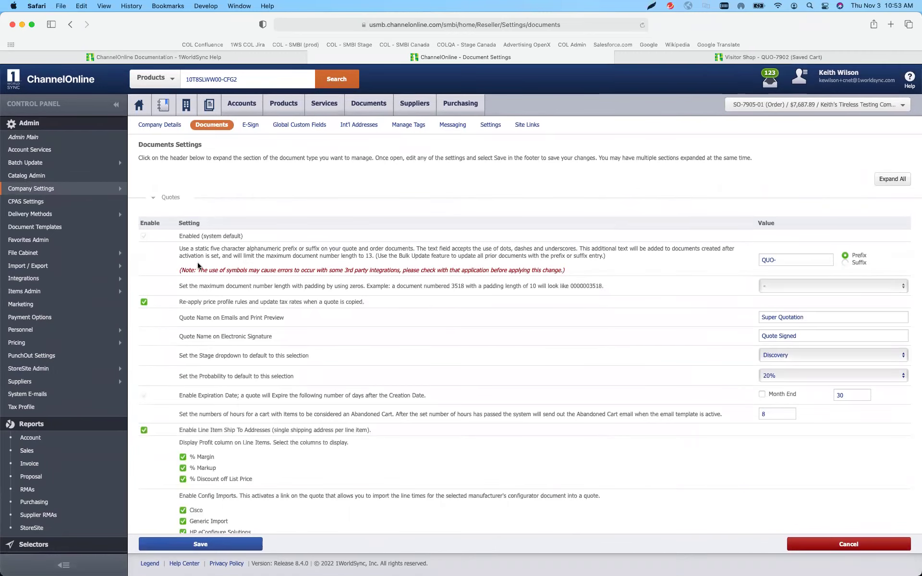
pyautogui.click(763, 396)
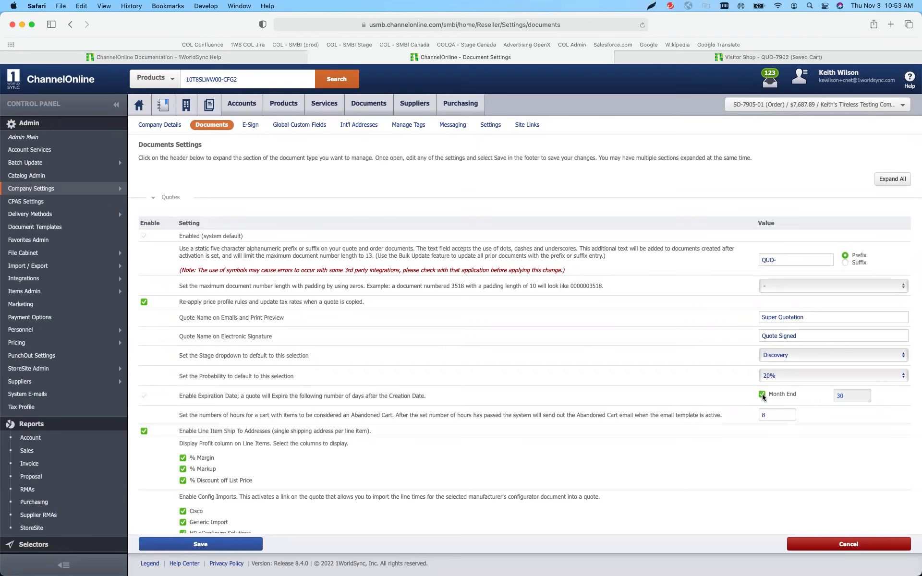
# - Untick Month End so quotes expire 30 days after creation
pyautogui.click(761, 395)
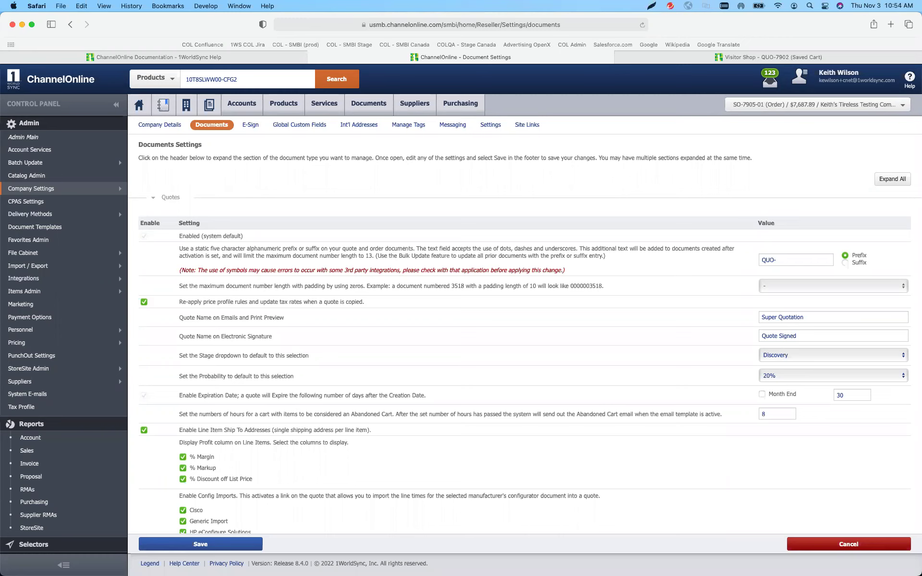
# - Open Ingram Micro purchase order 6062 and set its PO type to Manual
pyautogui.click(460, 105)
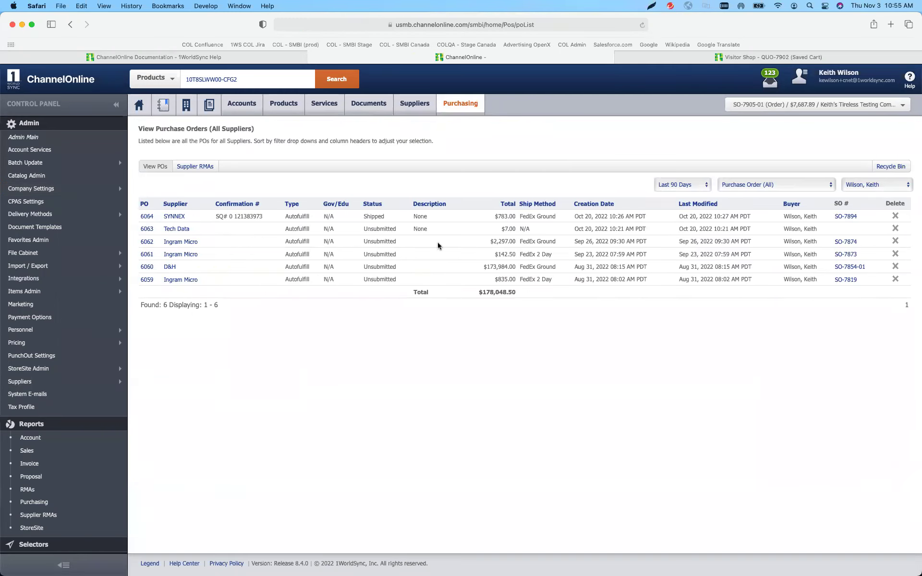
pyautogui.click(146, 242)
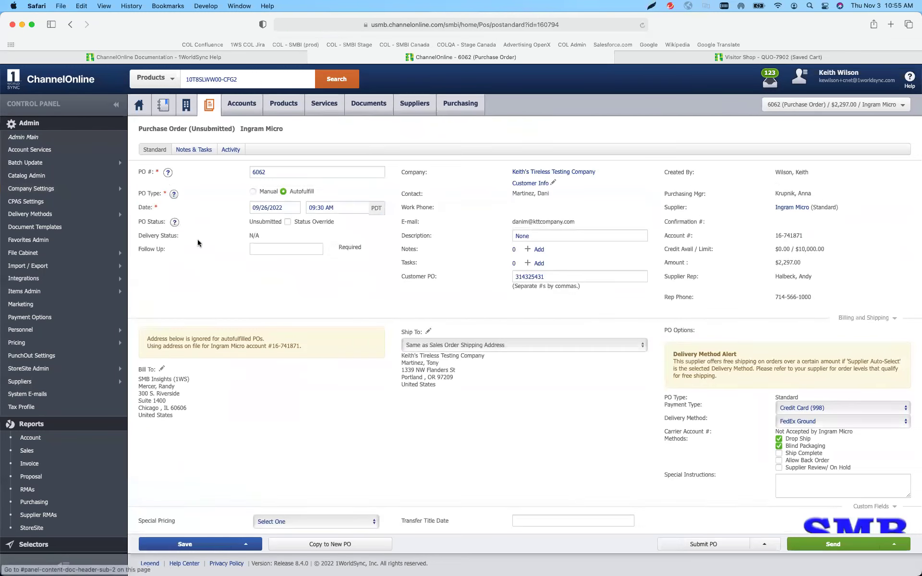
pyautogui.moveTo(284, 172); pyautogui.dragTo(239, 172)
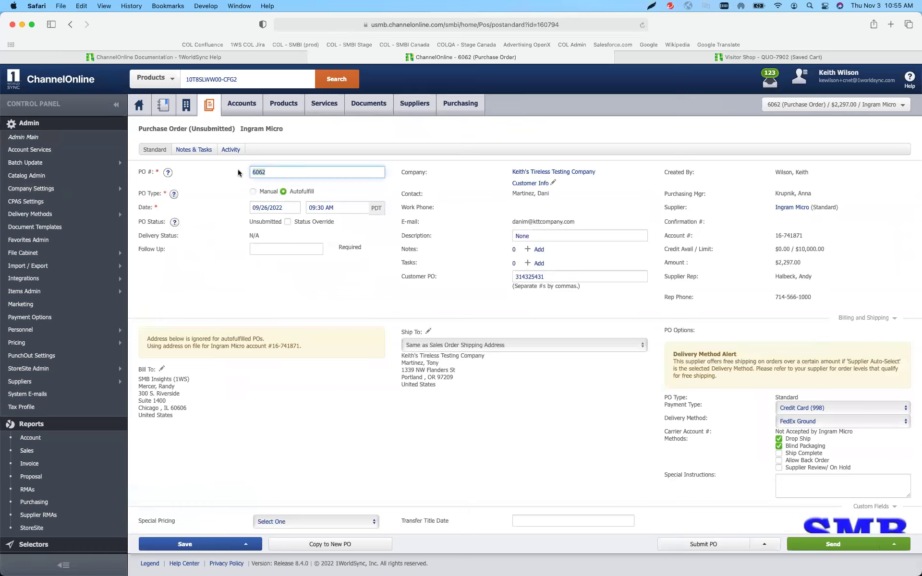
pyautogui.click(253, 191)
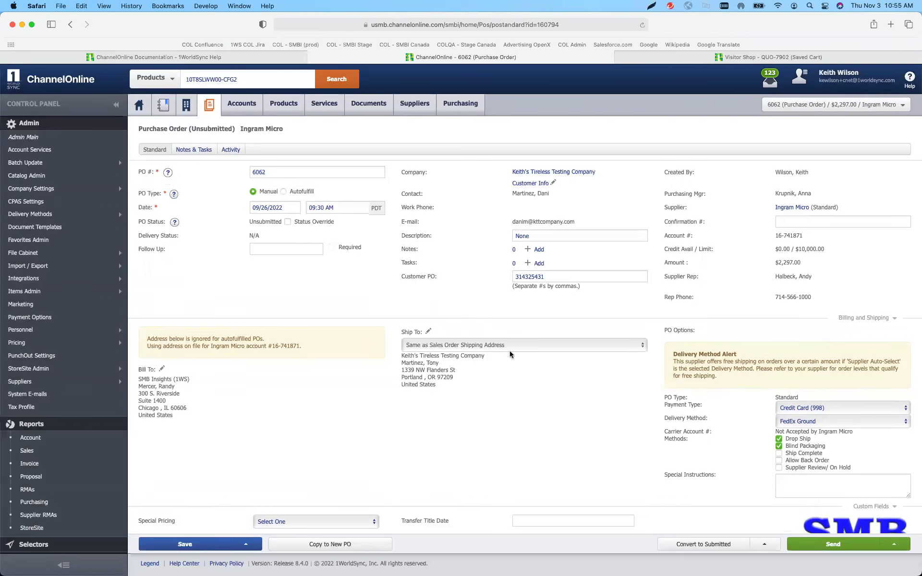
pyautogui.scroll(-2, 509, 407)
pyautogui.scroll(-10, 509, 407)
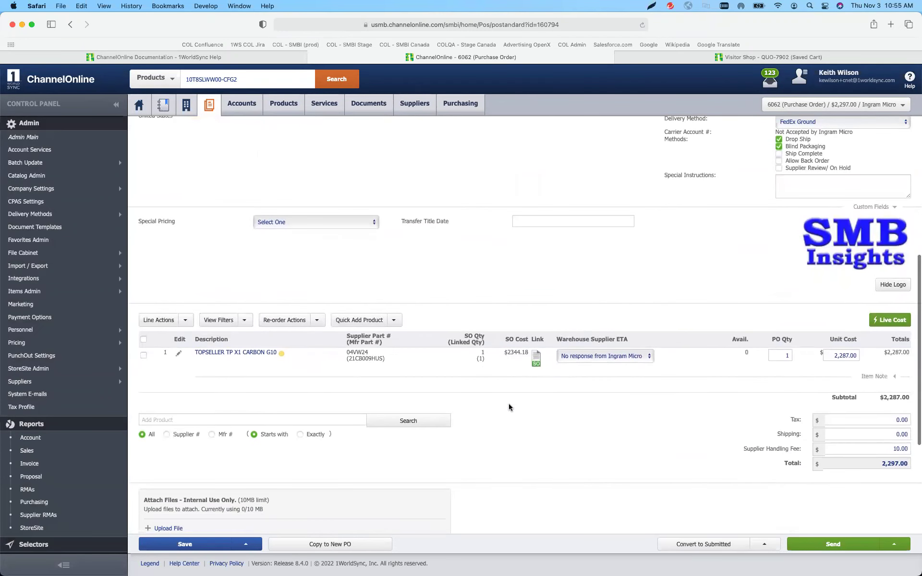
pyautogui.scroll(-2, 509, 407)
pyautogui.scroll(-4, 509, 407)
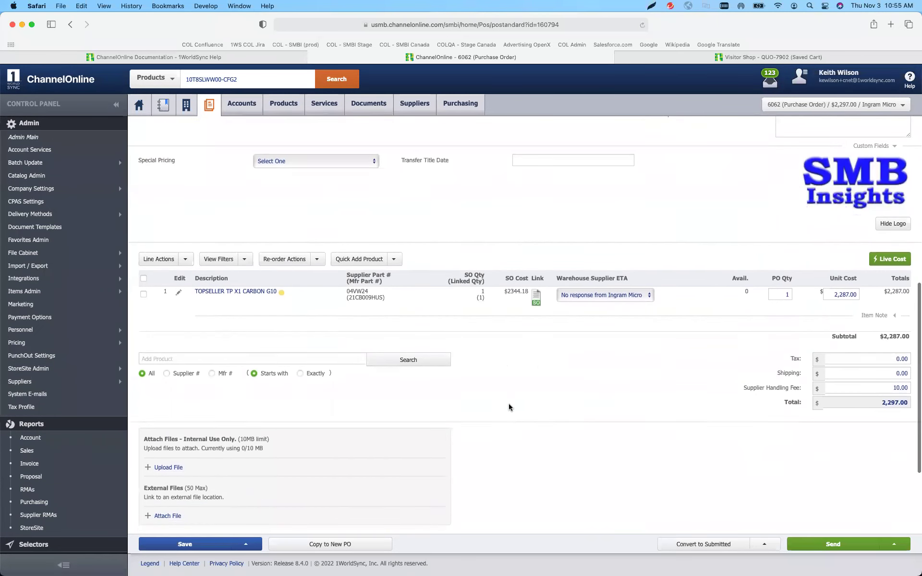
pyautogui.scroll(9, 509, 407)
pyautogui.scroll(1, 509, 407)
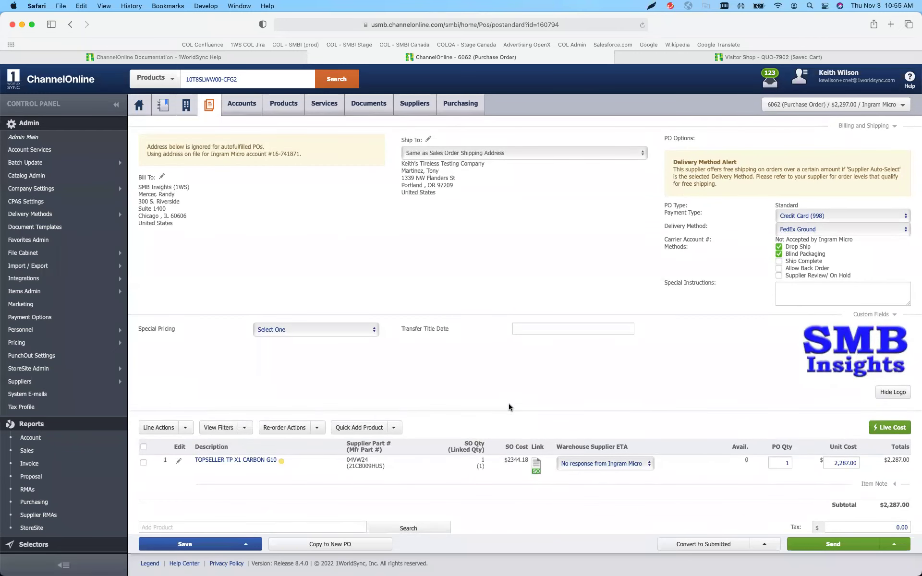
pyautogui.scroll(-7, 509, 408)
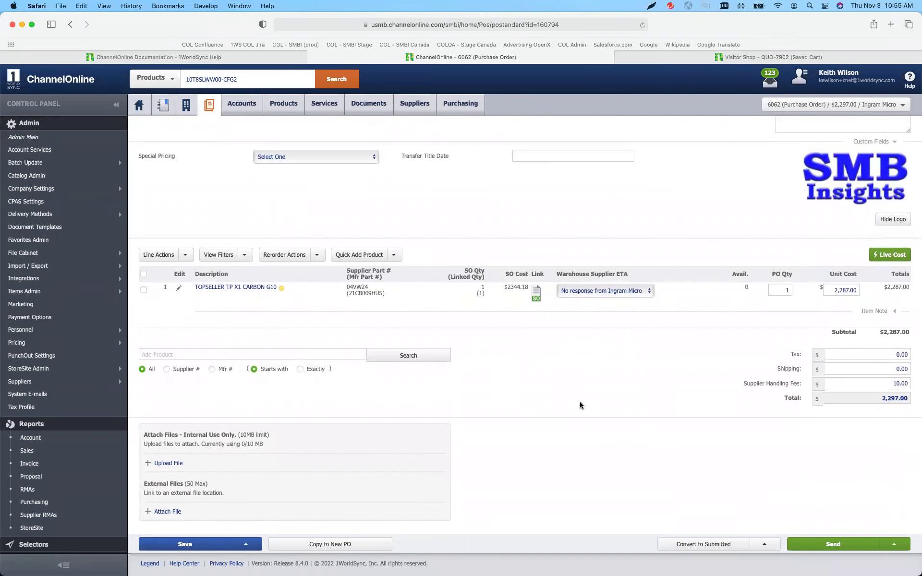
pyautogui.click(847, 369)
pyautogui.scroll(1, 552, 393)
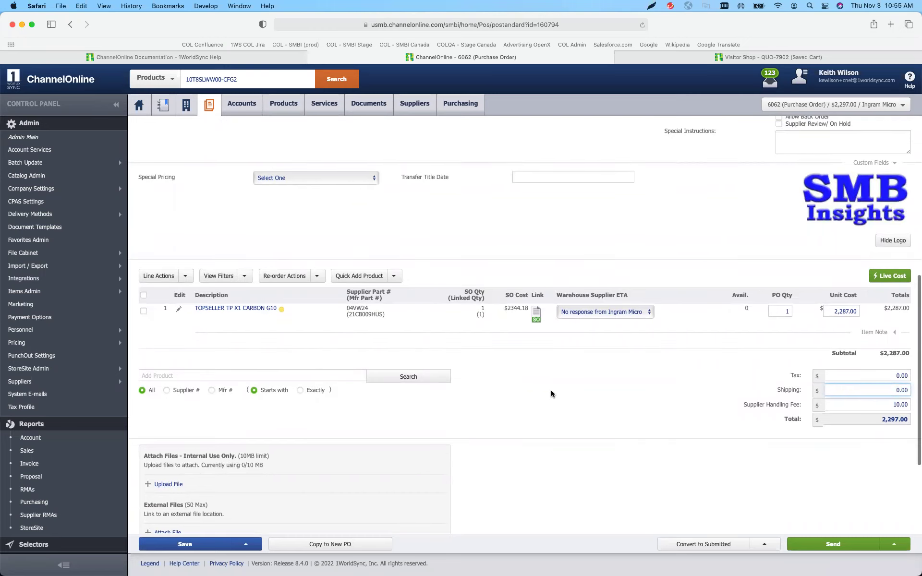
pyautogui.scroll(-1, 551, 394)
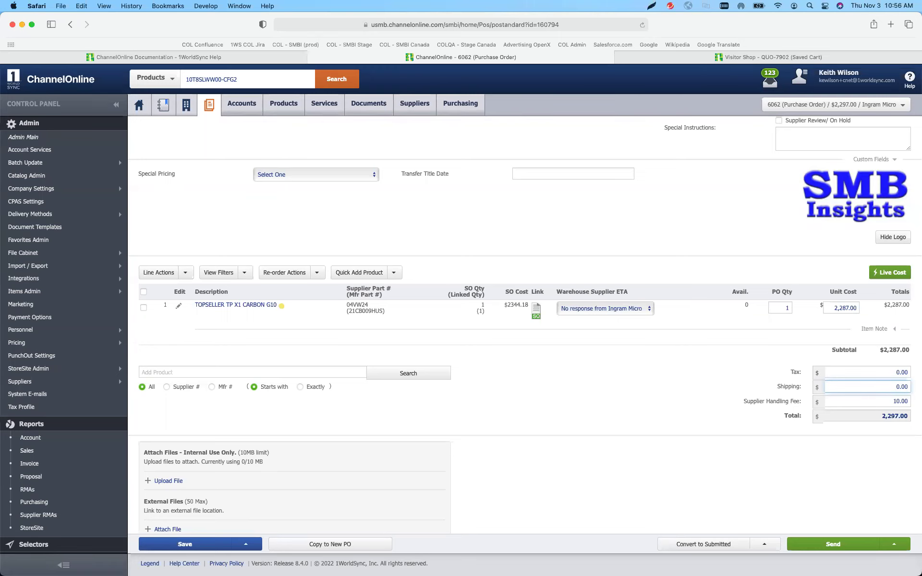
pyautogui.scroll(2, 453, 210)
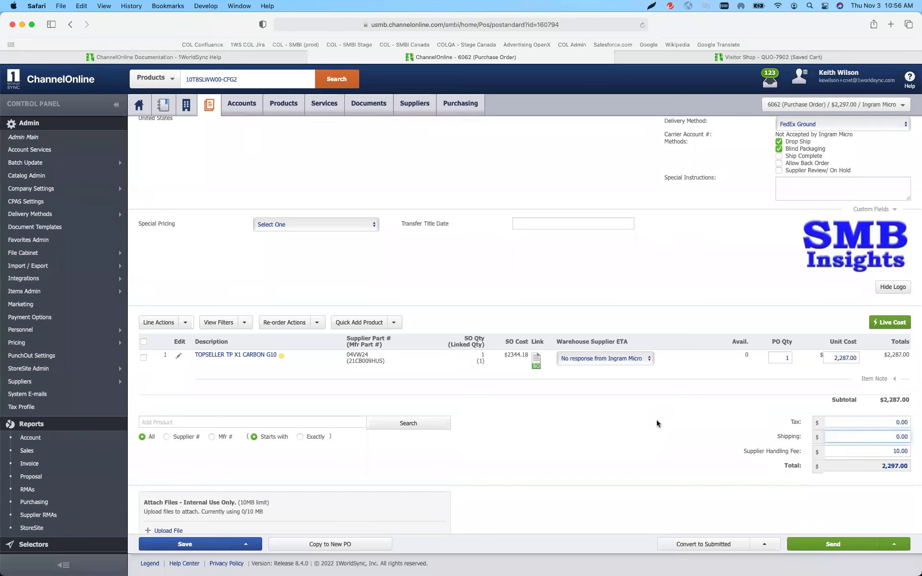
pyautogui.scroll(2, 424, 248)
pyautogui.scroll(5, 424, 248)
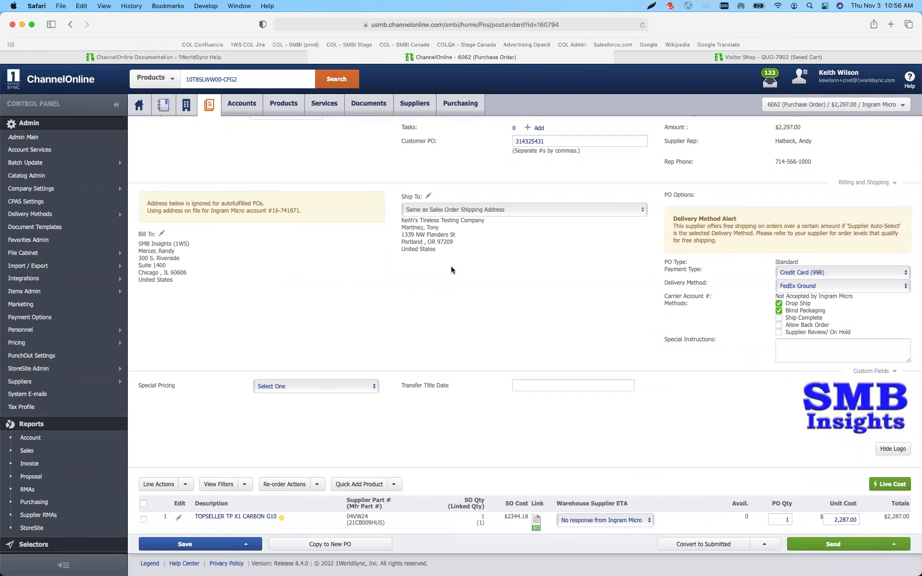
pyautogui.scroll(3, 454, 273)
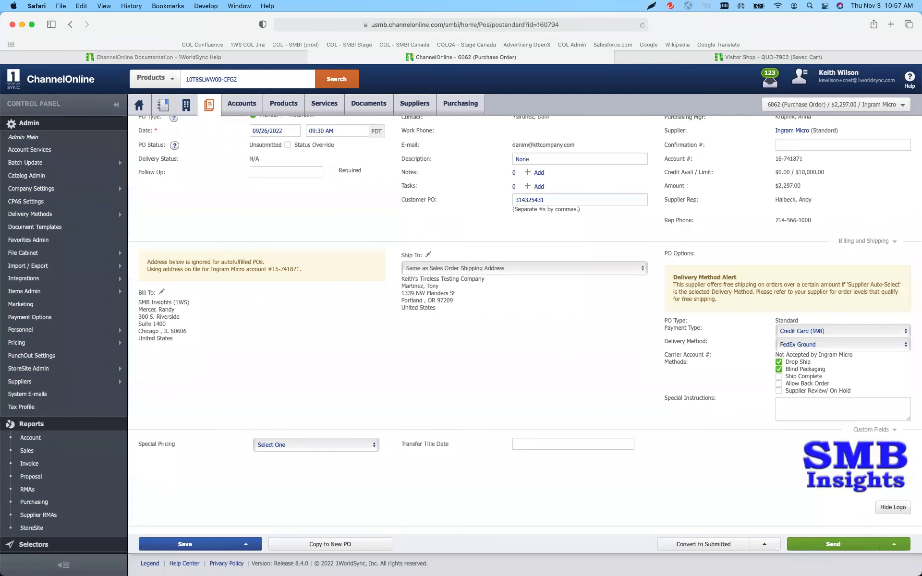
# - Switch to the ChannelOnline Documentation tab and scroll the 8.4.0 notes through bug fixes and Fun Tip
pyautogui.click(206, 58)
pyautogui.scroll(-20, 530, 344)
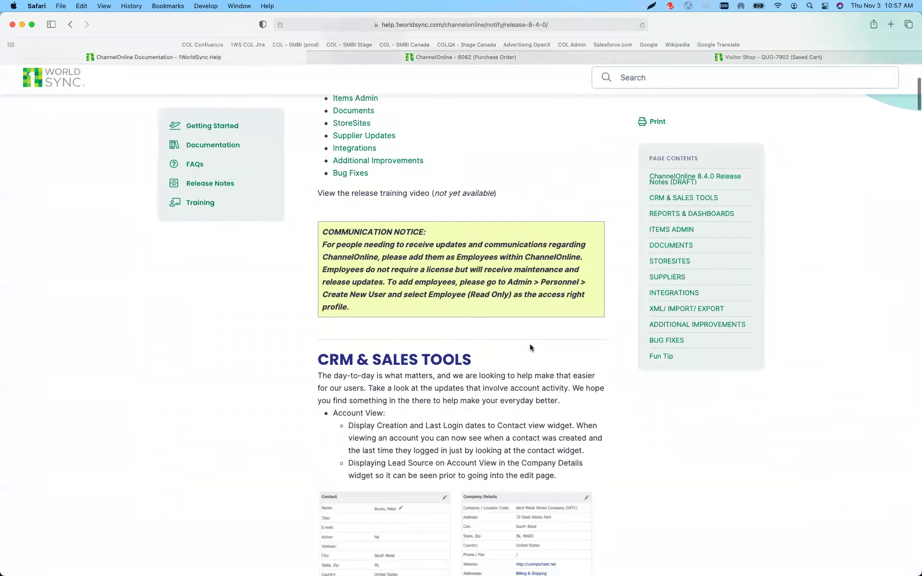
pyautogui.scroll(-20, 530, 346)
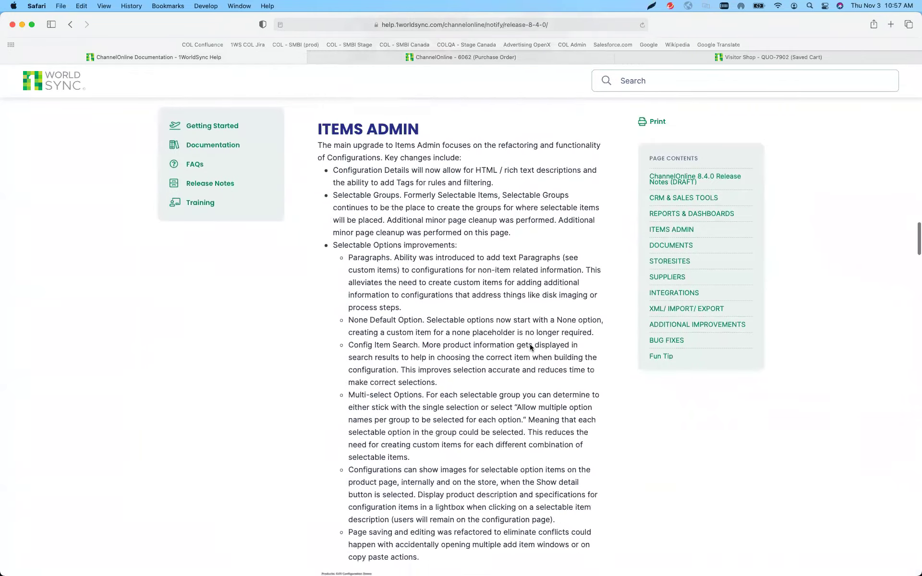
pyautogui.scroll(-20, 530, 345)
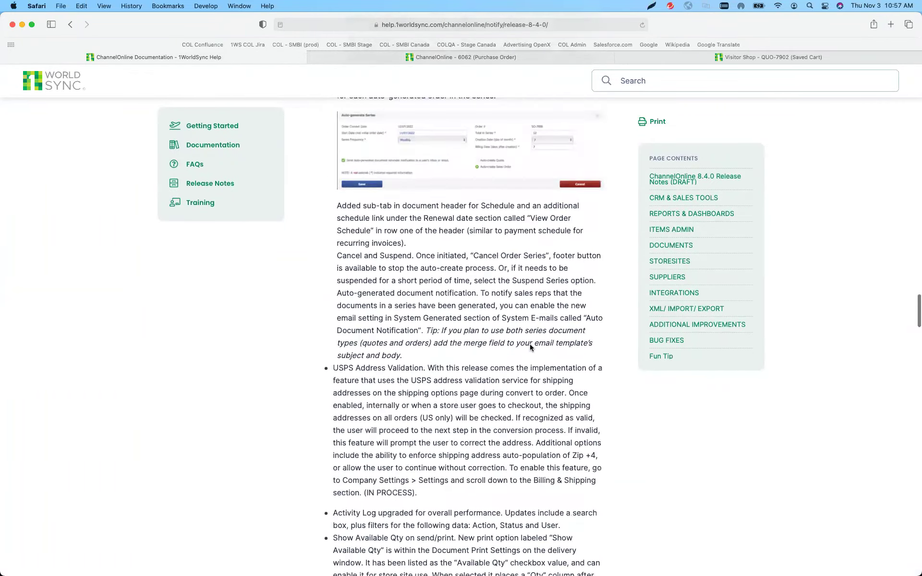
pyautogui.scroll(-20, 530, 346)
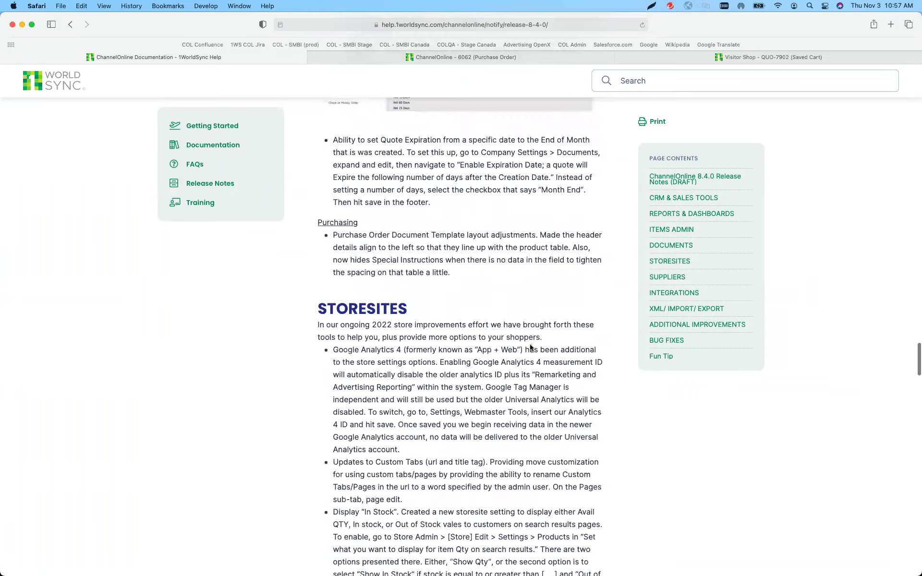
pyautogui.scroll(-20, 530, 347)
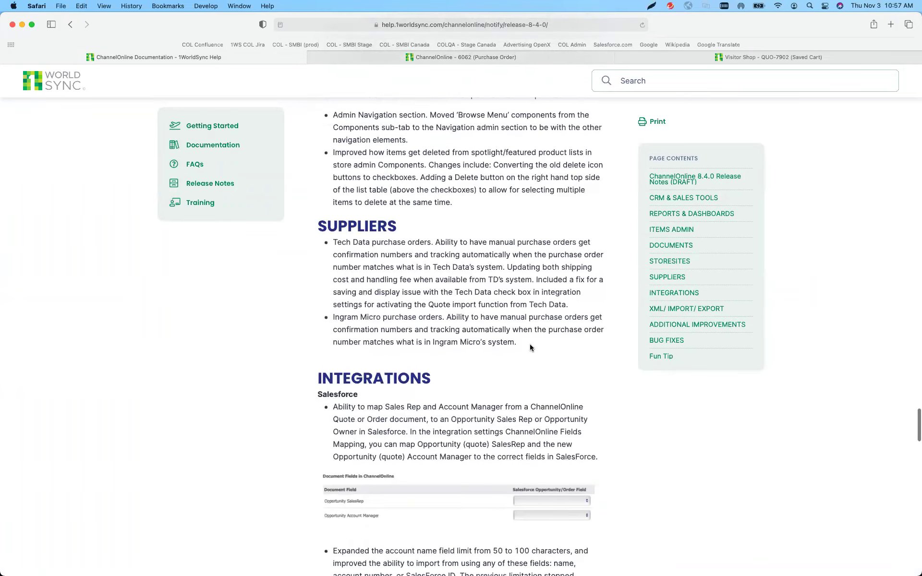
pyautogui.scroll(-15, 530, 346)
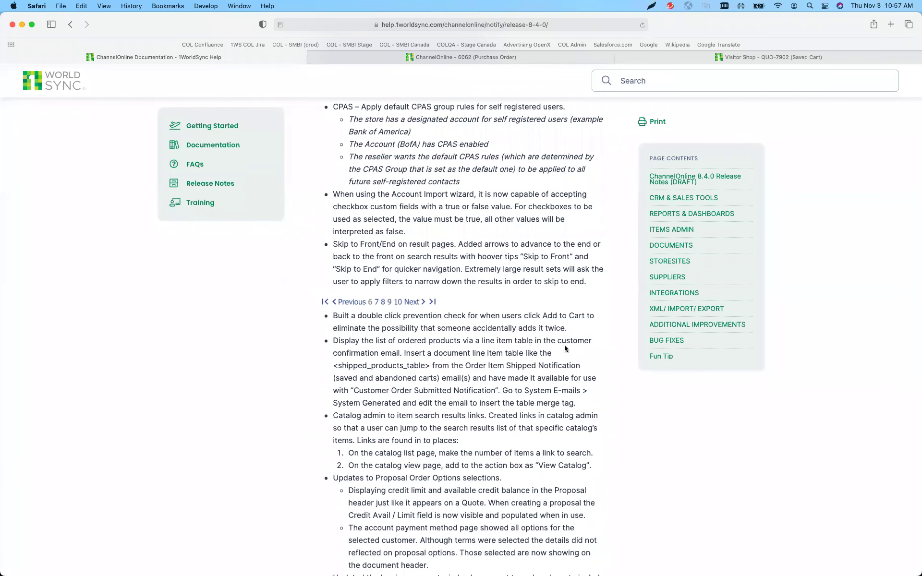
pyautogui.scroll(-3, 593, 463)
pyautogui.scroll(-15, 592, 463)
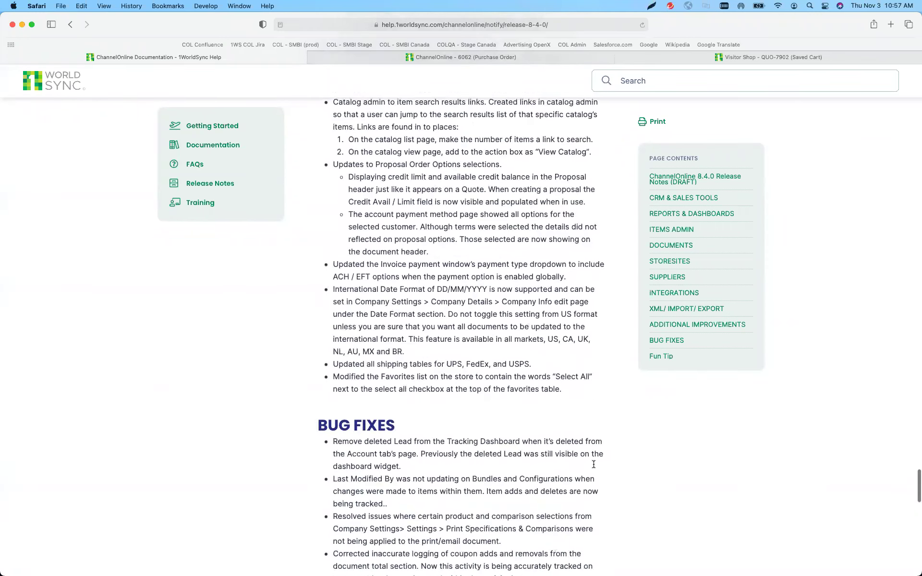
pyautogui.scroll(-4, 594, 464)
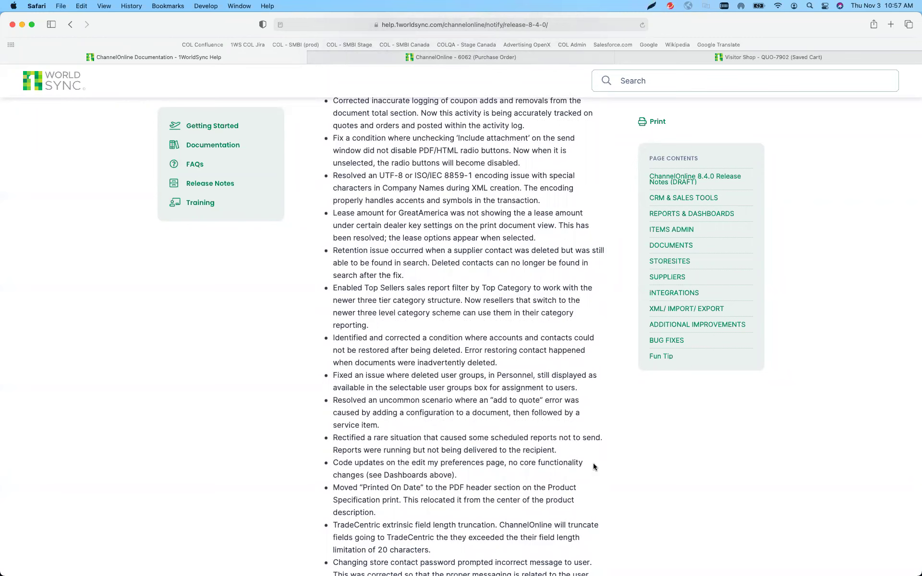
pyautogui.scroll(-5, 602, 466)
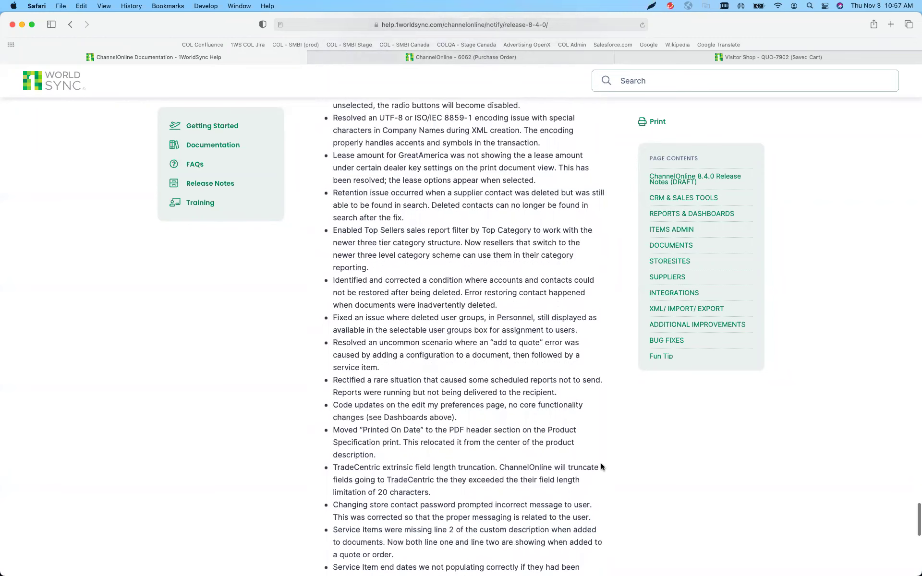
pyautogui.scroll(-1, 601, 466)
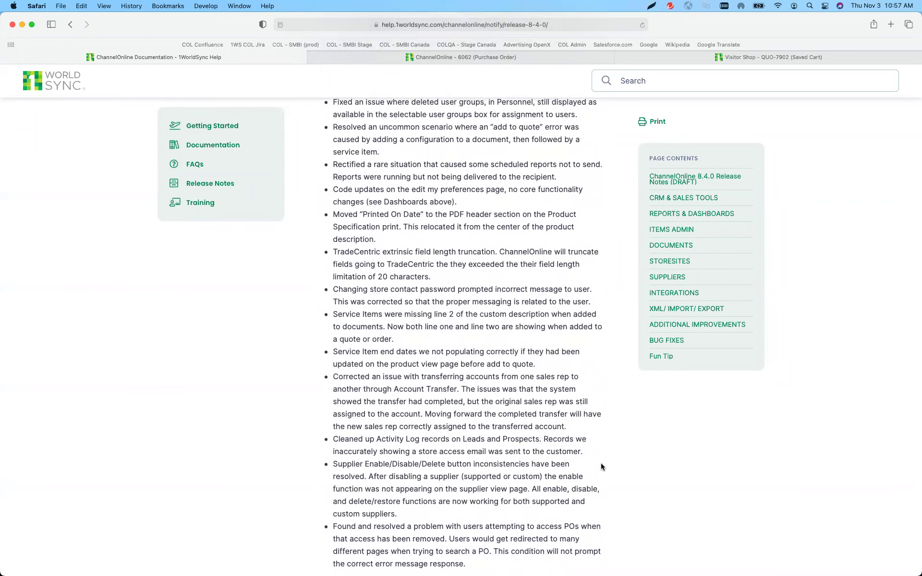
pyautogui.scroll(-3, 601, 466)
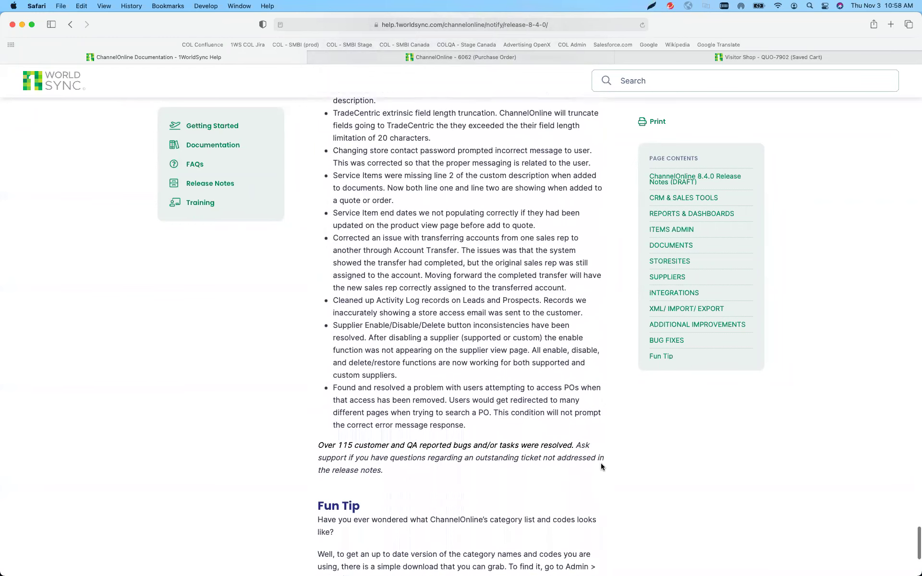